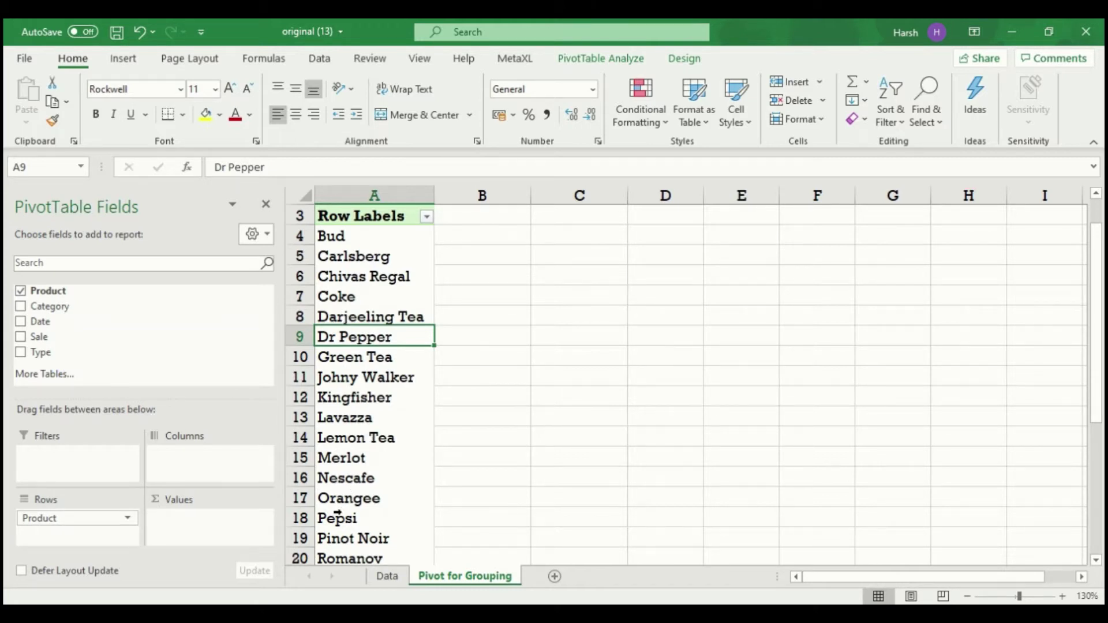
Group the Darjeeling Tea, Green Tea and Lemon Tea row labels in the pivot table on the Pivot for Grouping sheet
click(391, 577)
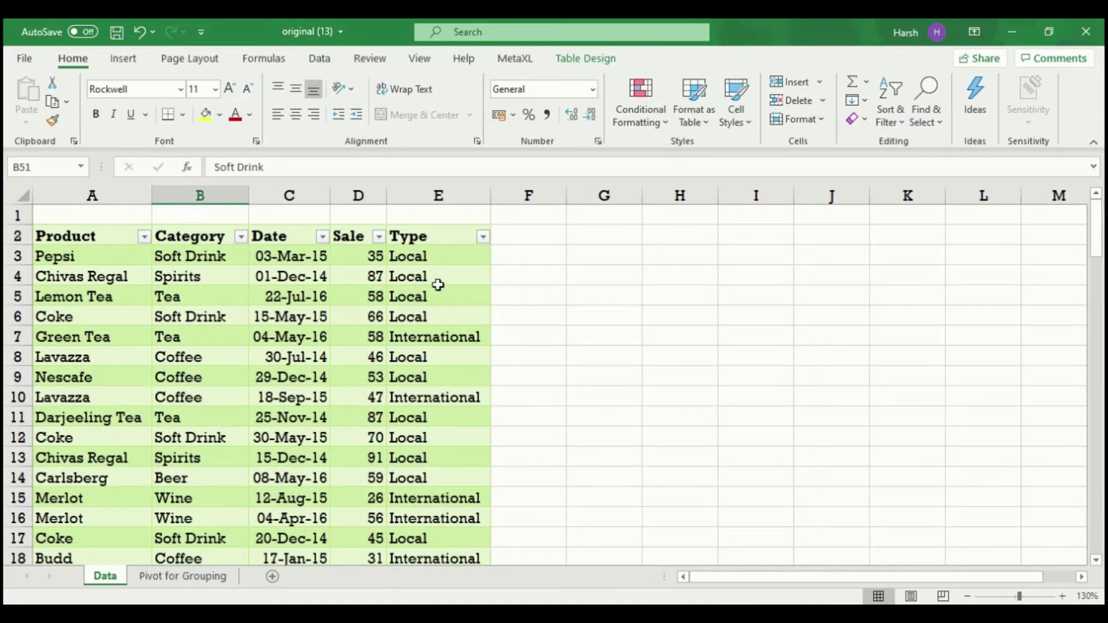
click(180, 577)
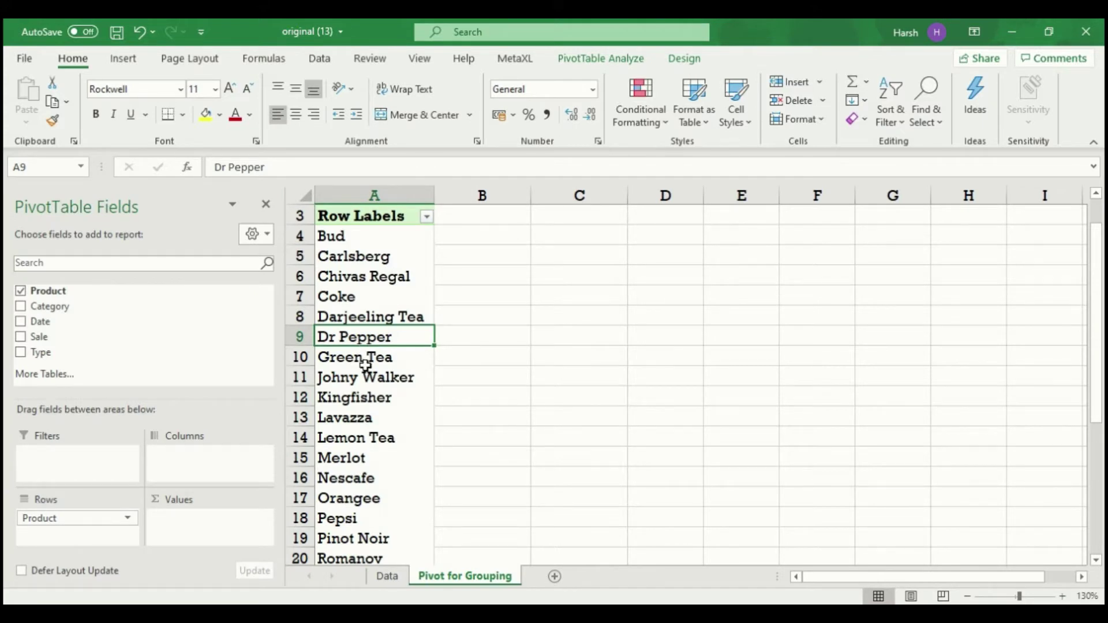
click(373, 358)
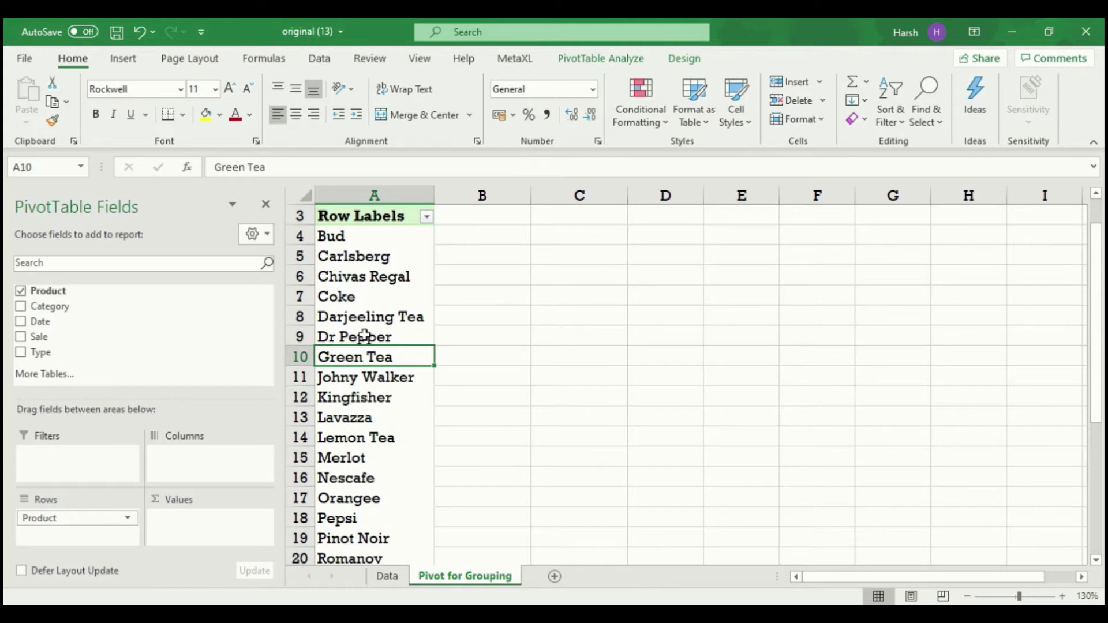
ctrl+click(363, 316)
ctrl+click(368, 438)
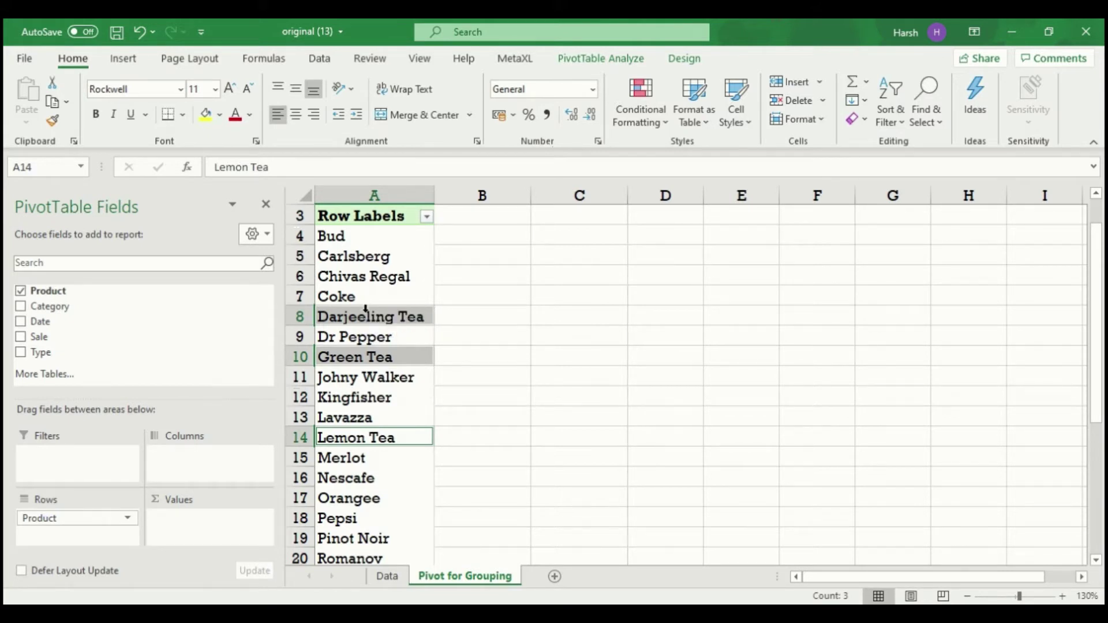
right_click(401, 317)
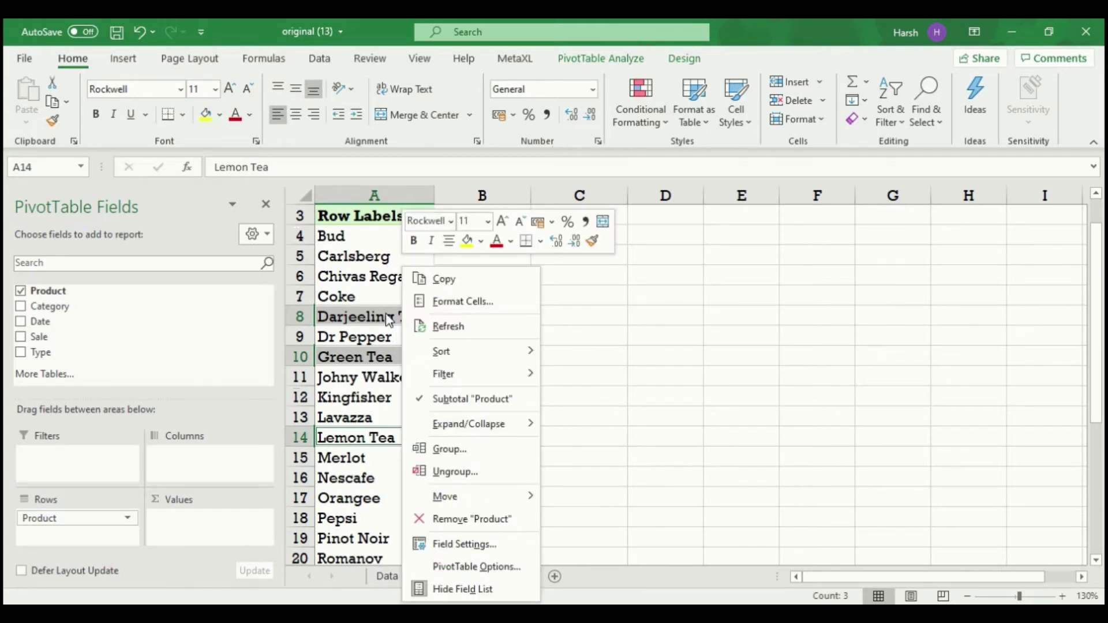
click(461, 453)
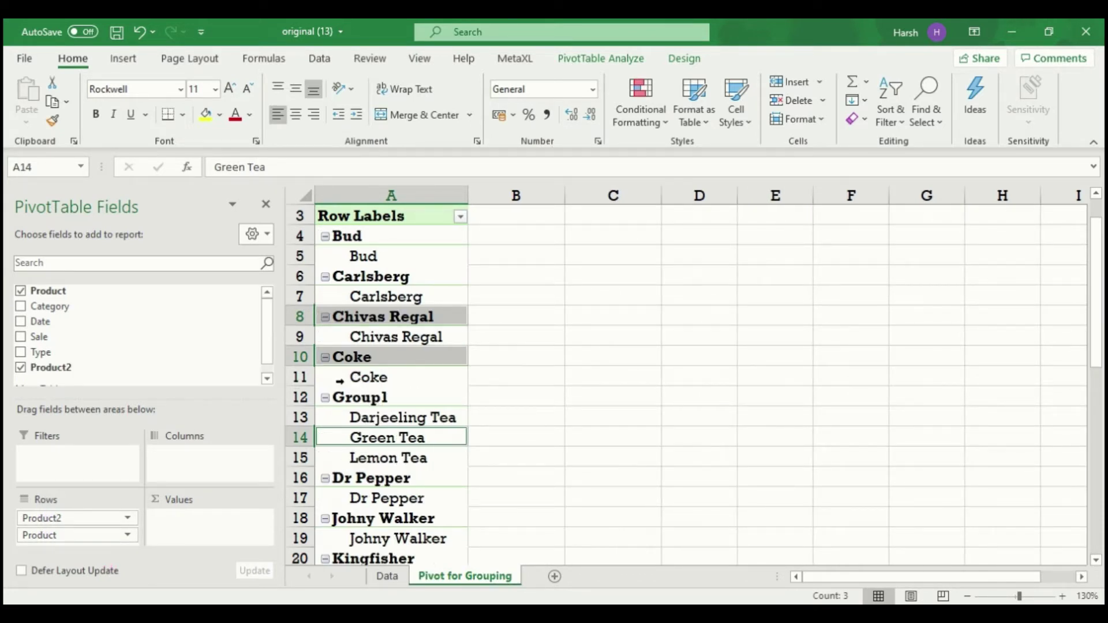
Rename the Group1 label above the three tea products as Tea
click(379, 398)
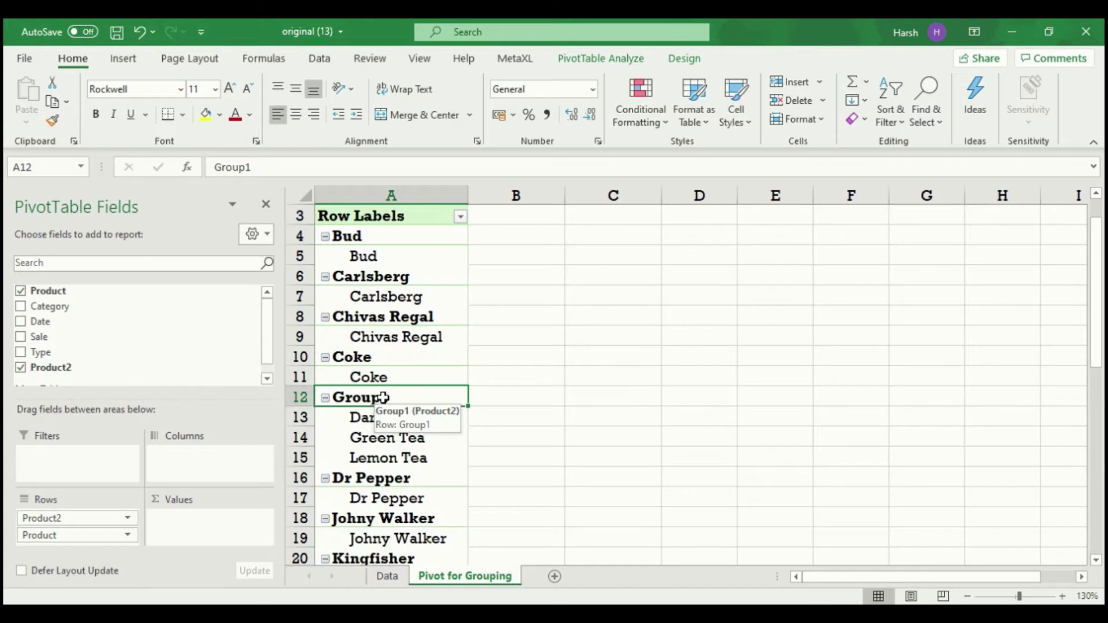
text(Tea)
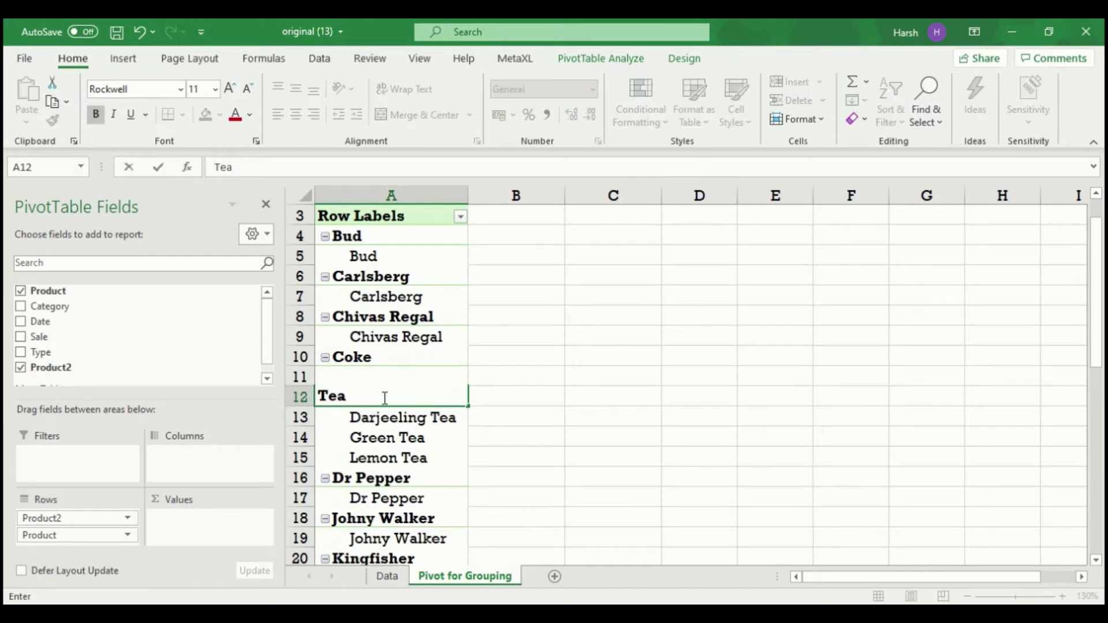
key(Return)
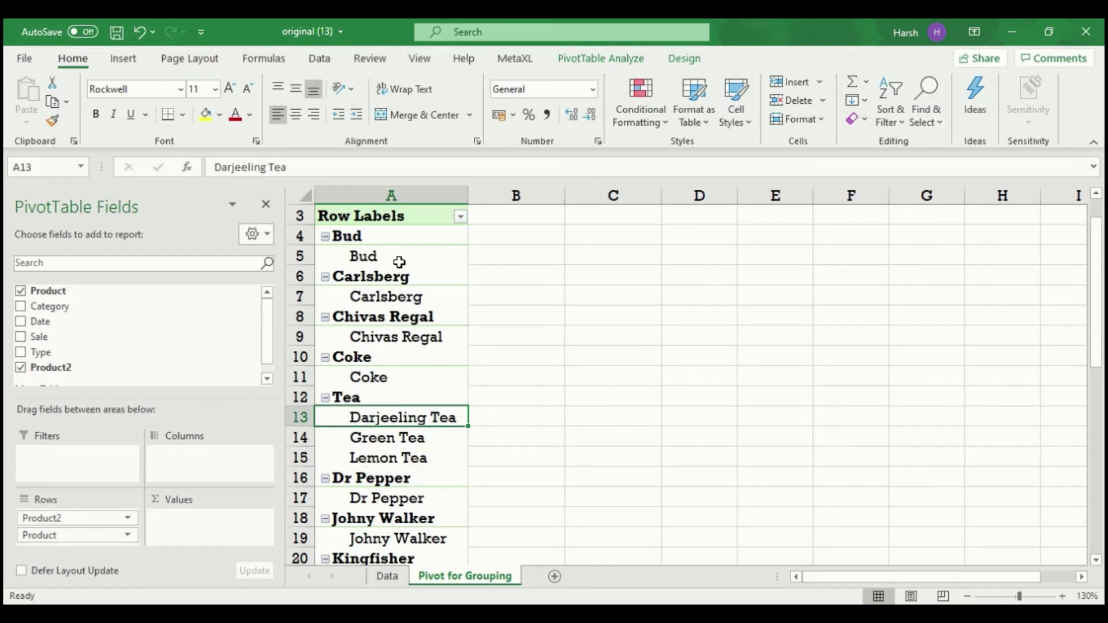
Change the pivot table's report layout to tabular form
click(676, 59)
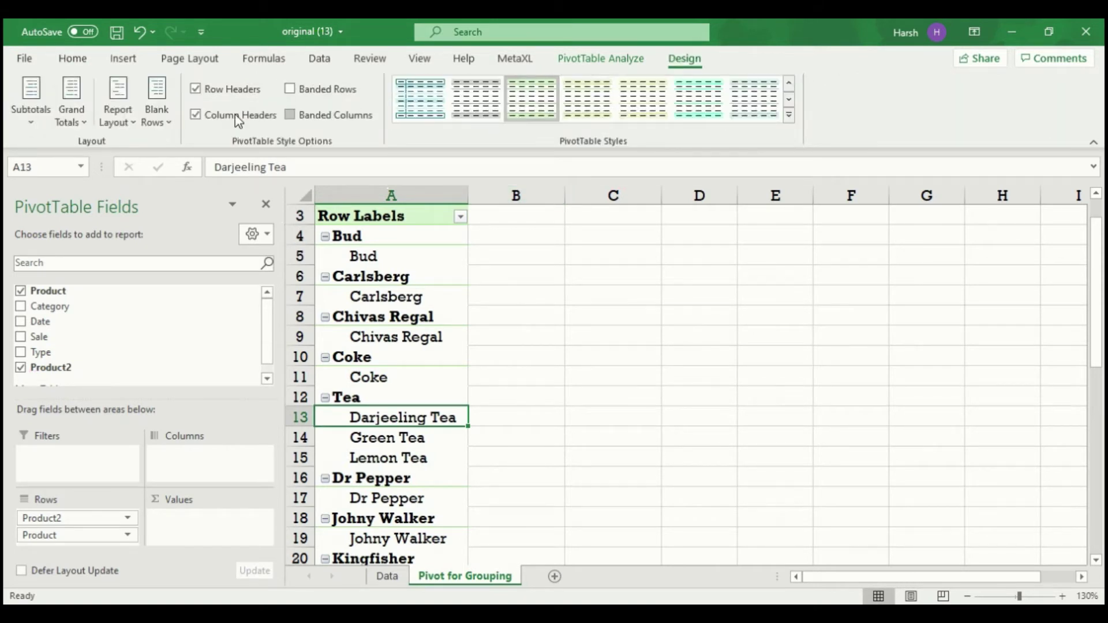
click(112, 122)
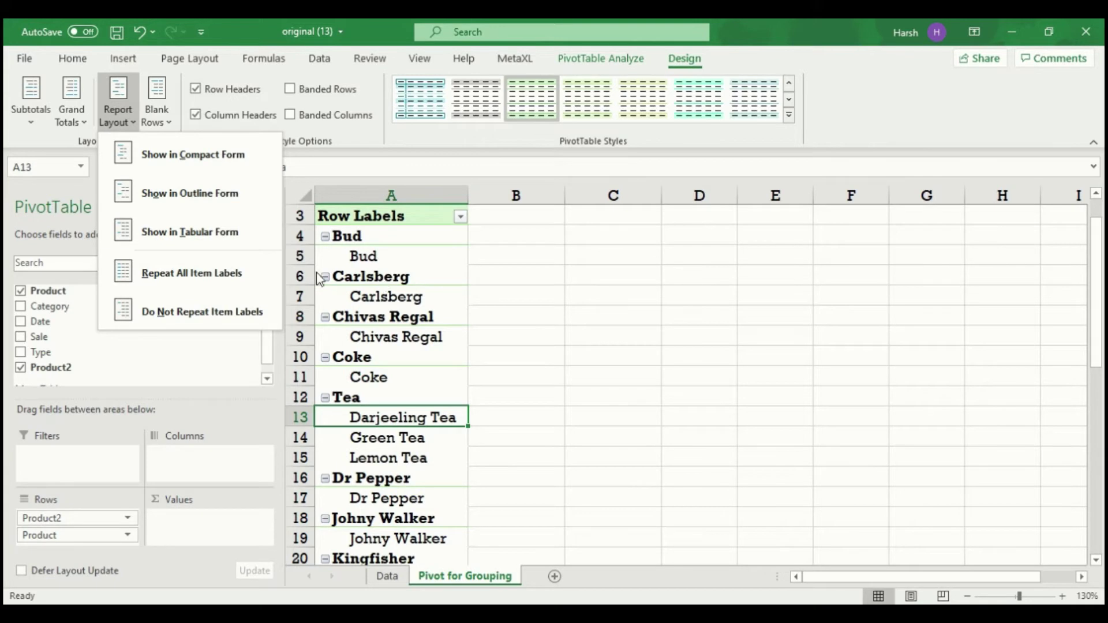
click(263, 238)
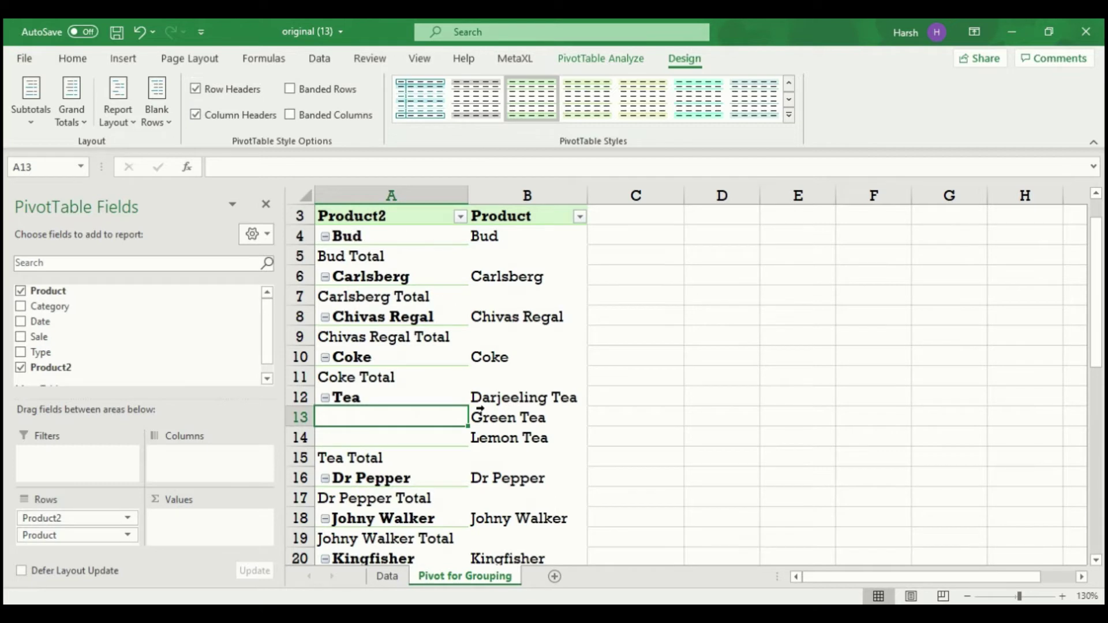
click(523, 244)
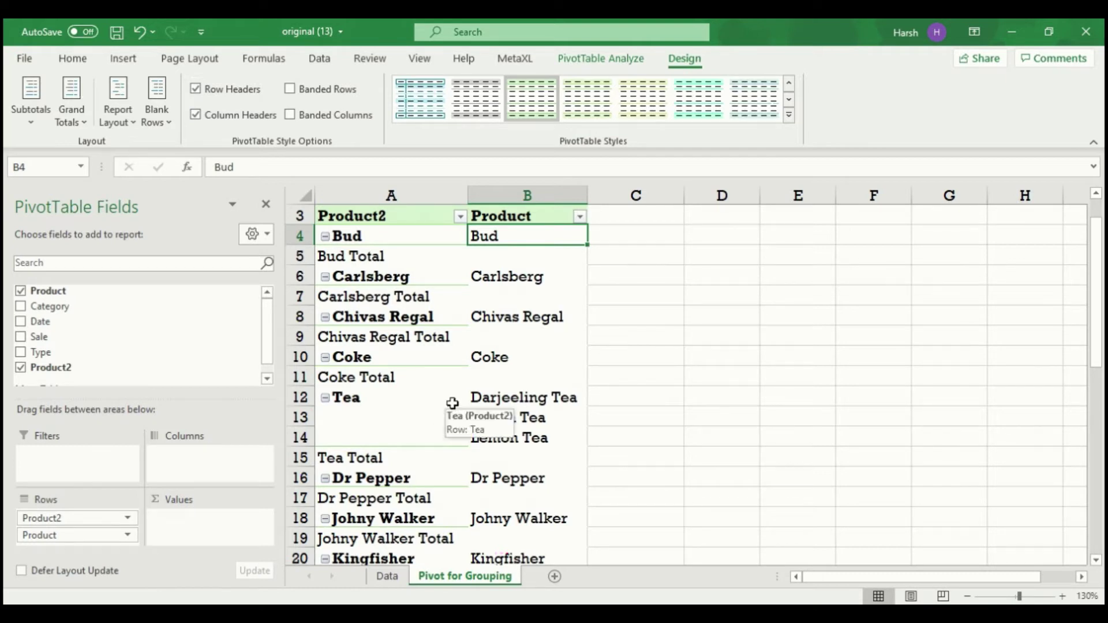
Rename the Product2 column header in the pivot table as "category 1"
click(374, 217)
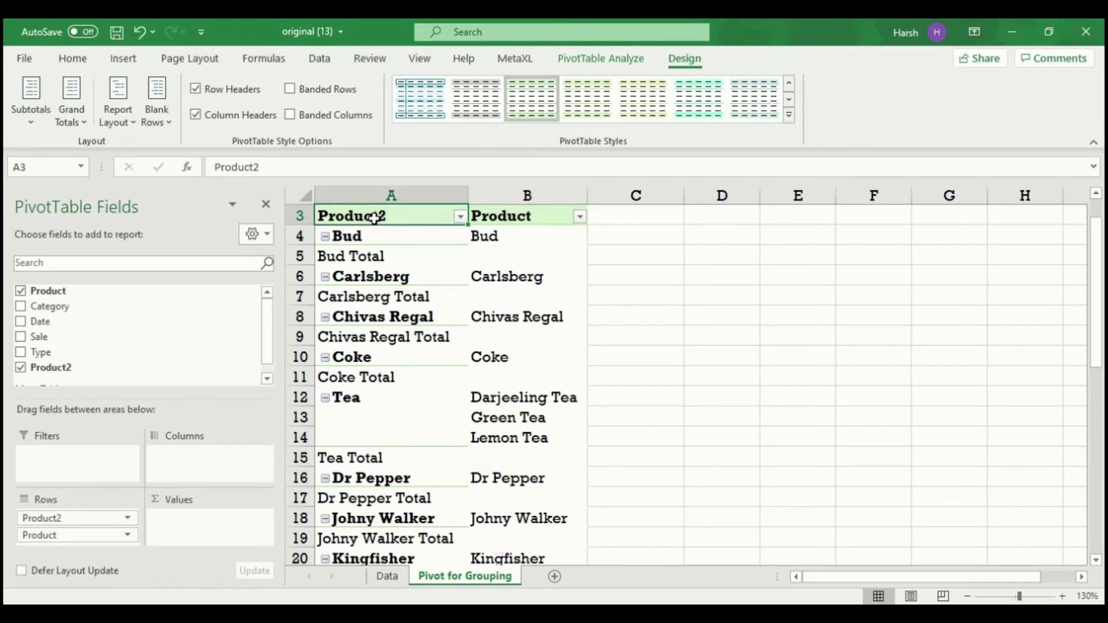
text(category 1)
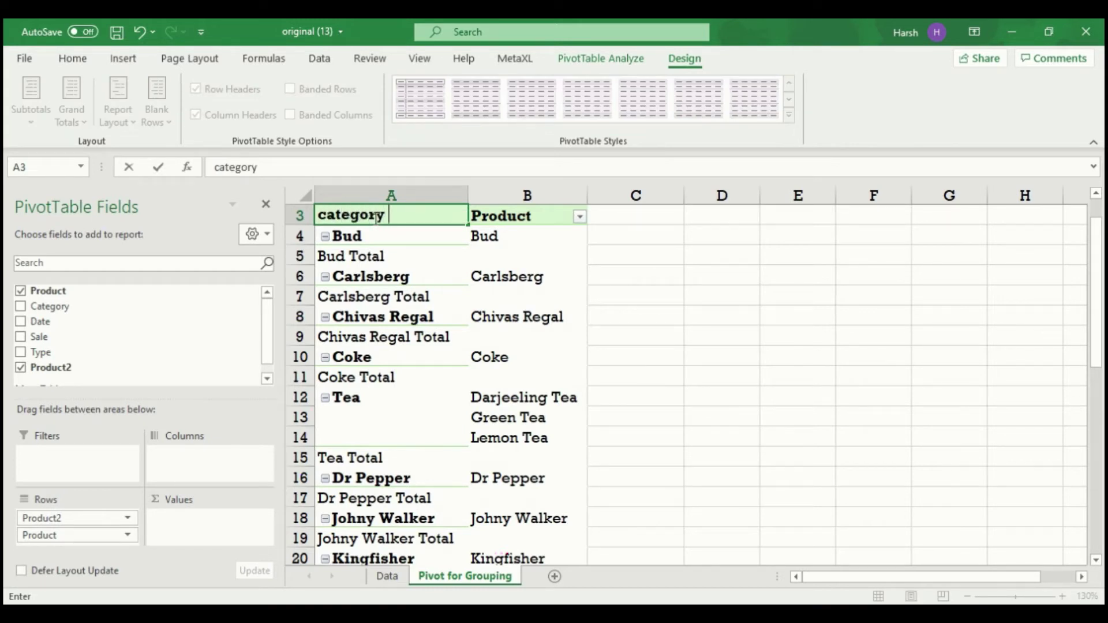
click(431, 376)
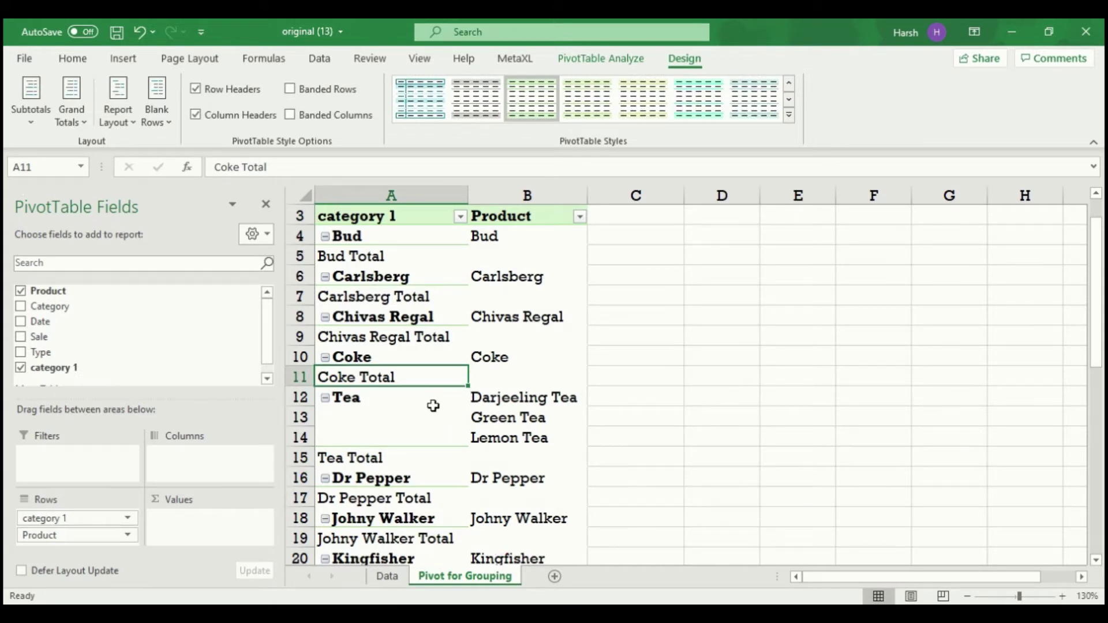
Group the Lavazza, Nescafe and Starbucks items in the category 1 column
scroll(433, 410, down, 5)
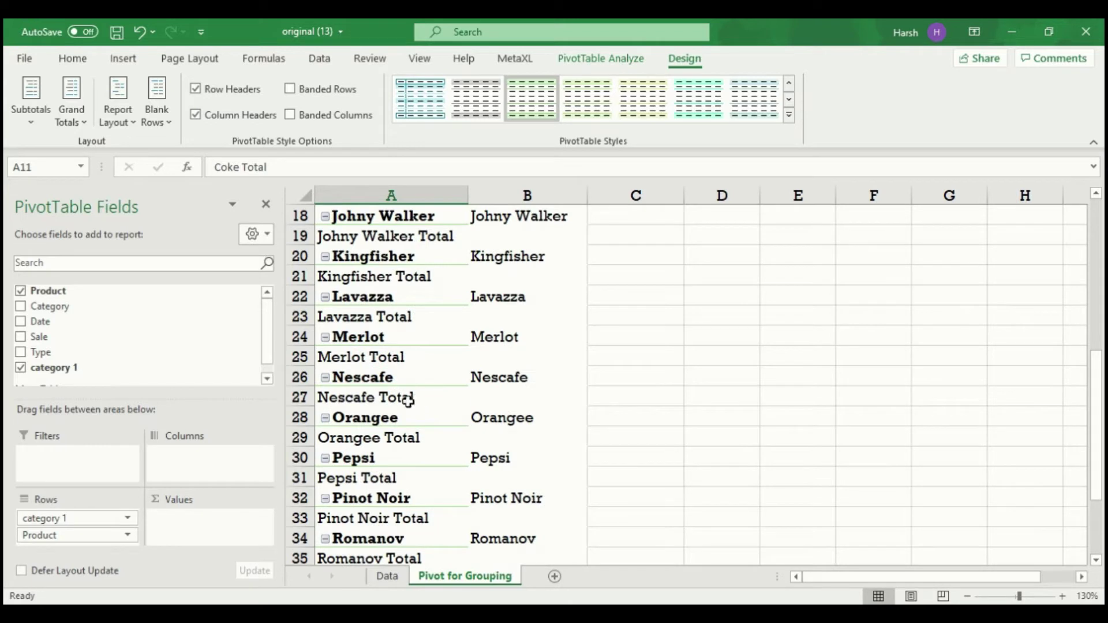
click(391, 321)
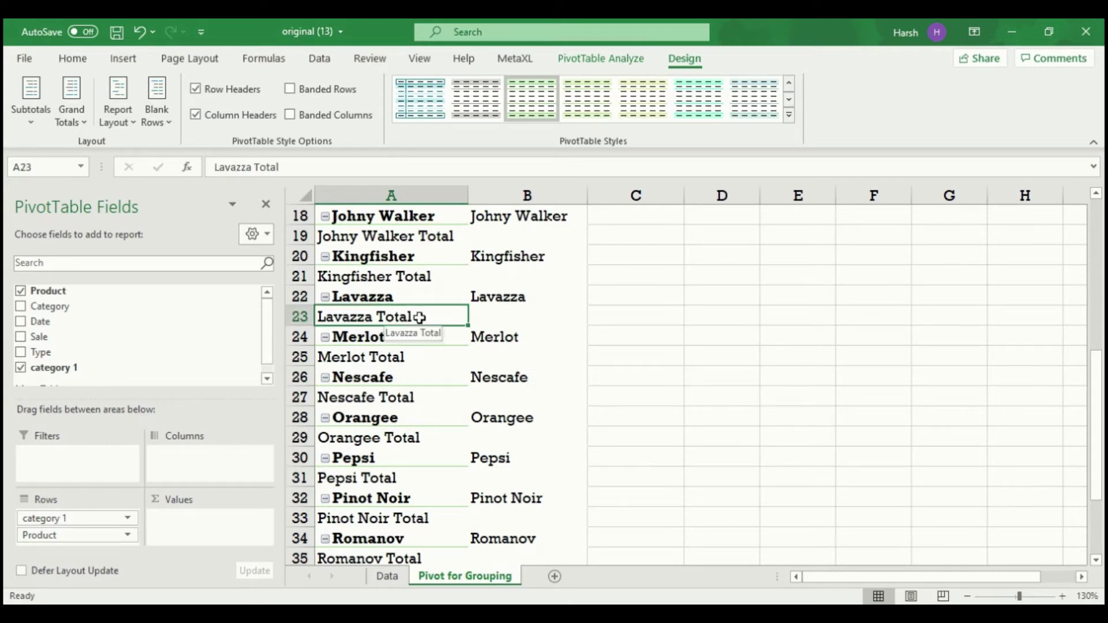
click(413, 299)
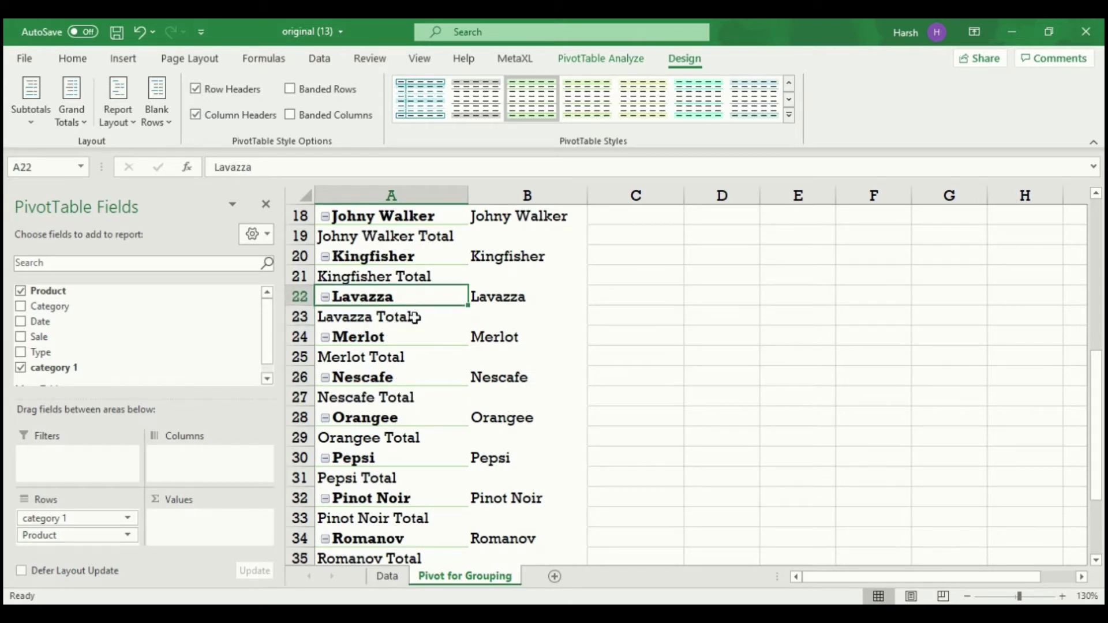
ctrl+click(394, 379)
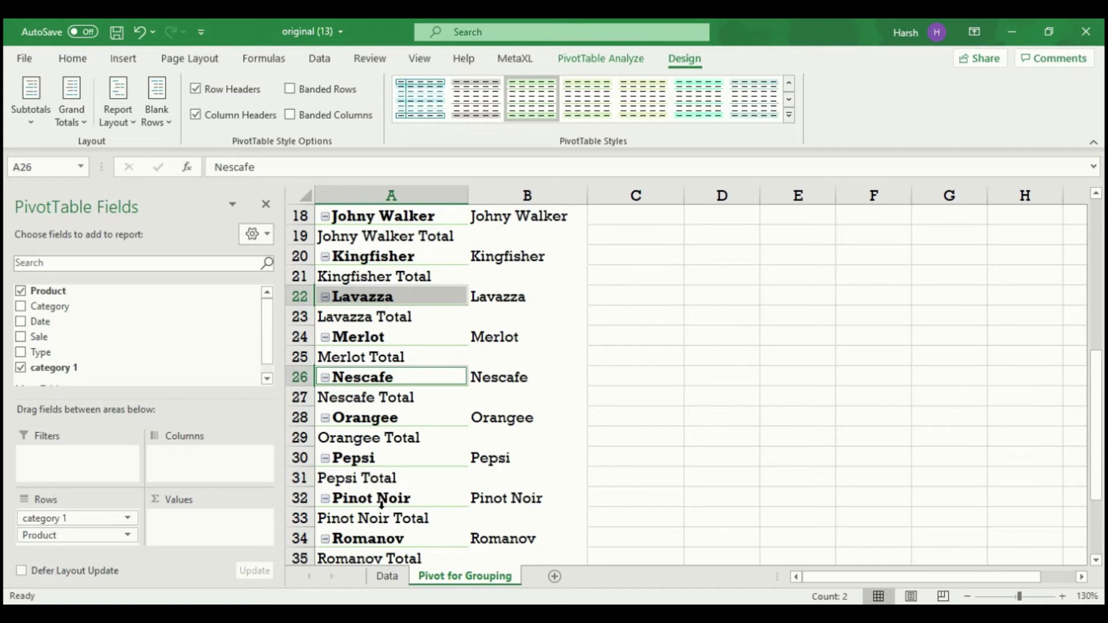
scroll(381, 502, down, 5)
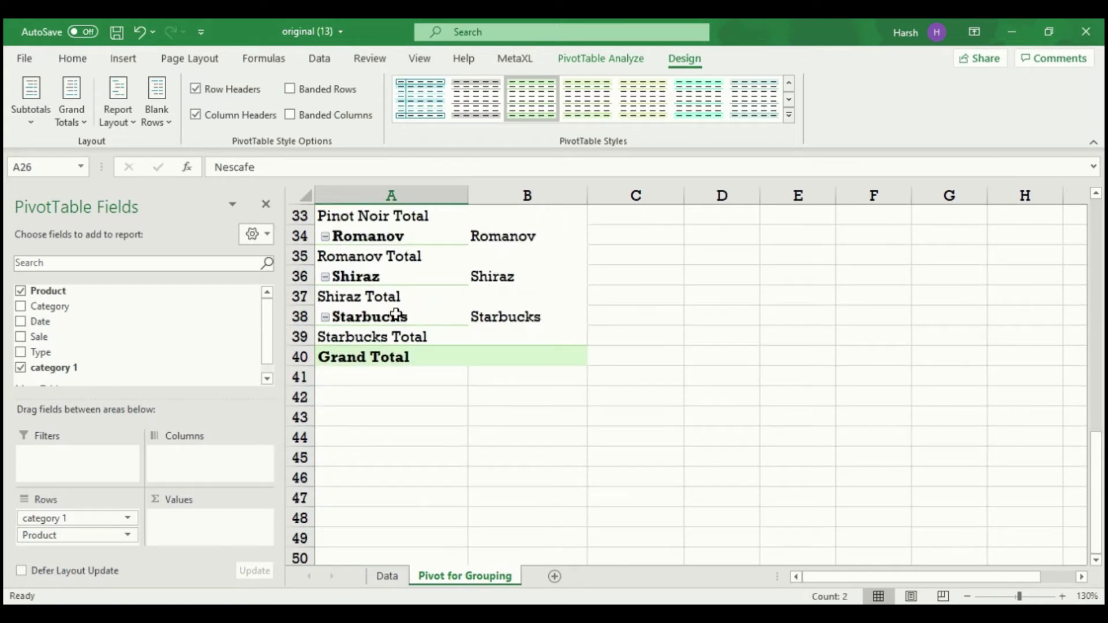
ctrl+click(396, 317)
right_click(388, 317)
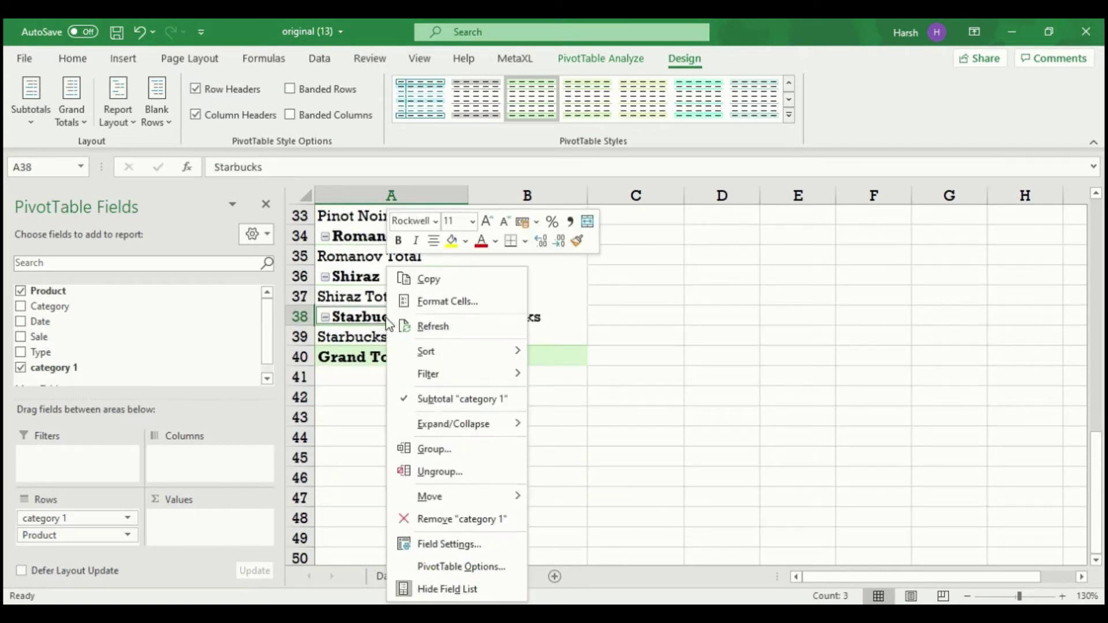
click(411, 452)
Rename the Group2 label beside Lavazza, Nescafe and Starbucks as Coffee
scroll(398, 378, up, 5)
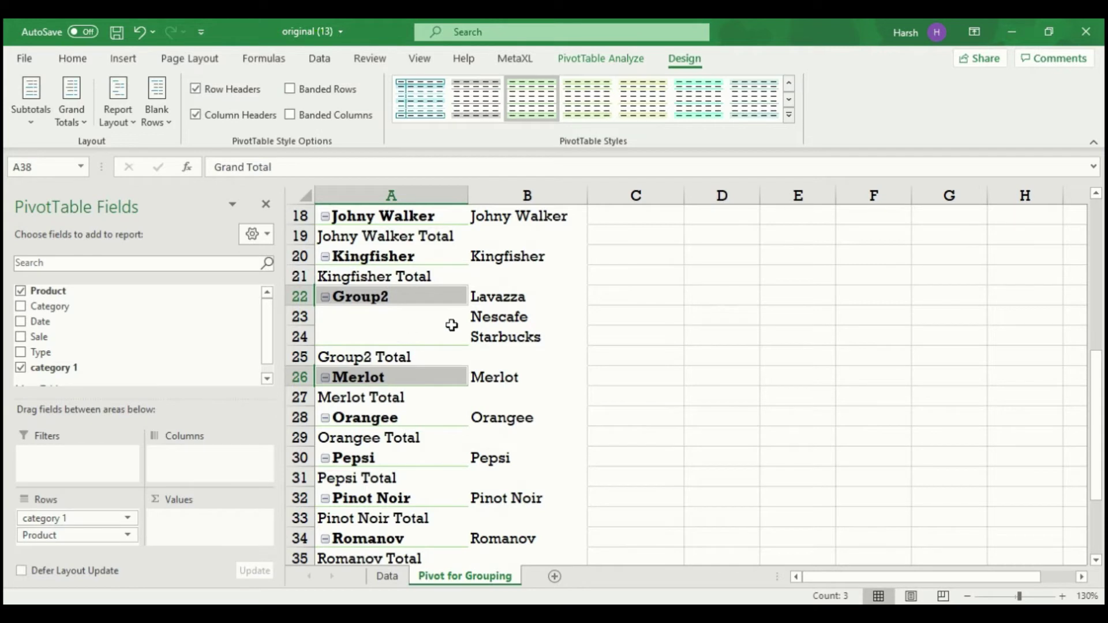
click(386, 296)
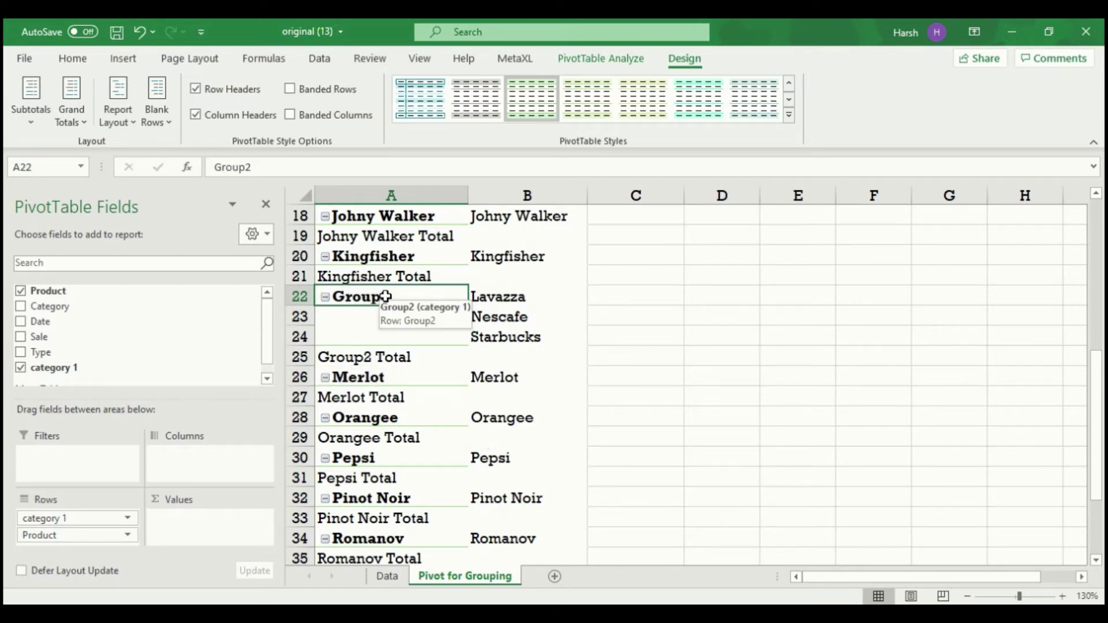
text(Coffee)
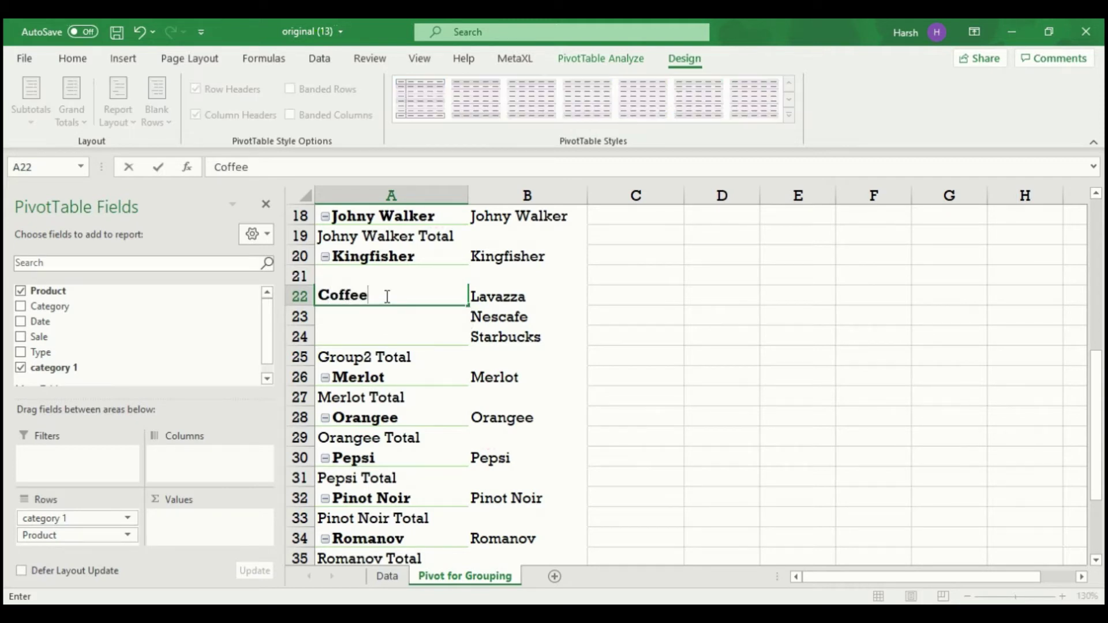
click(409, 357)
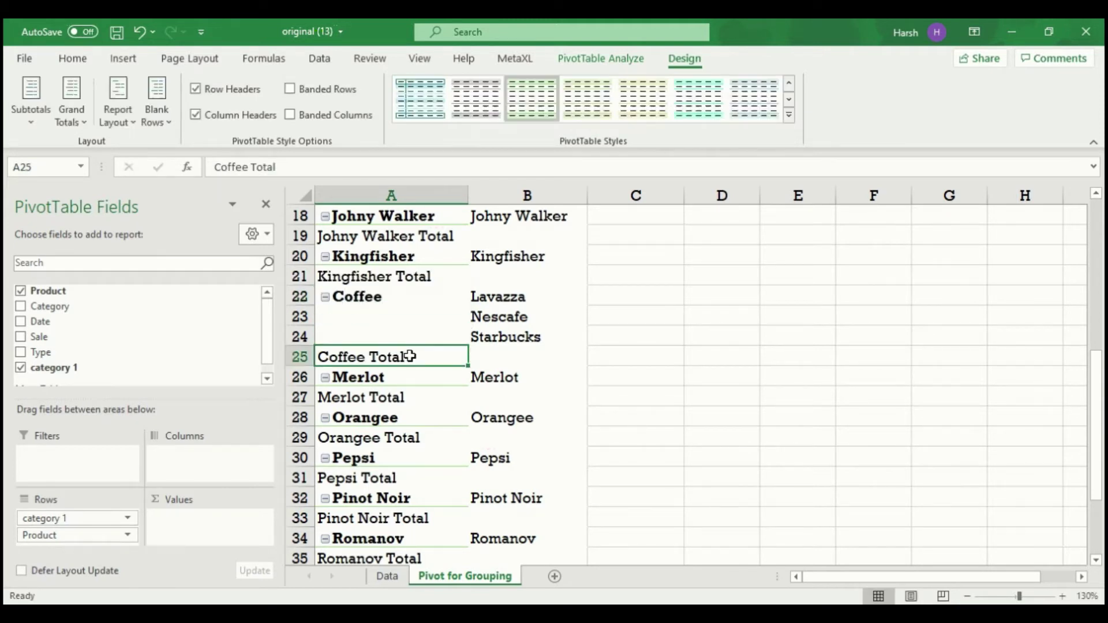
click(436, 296)
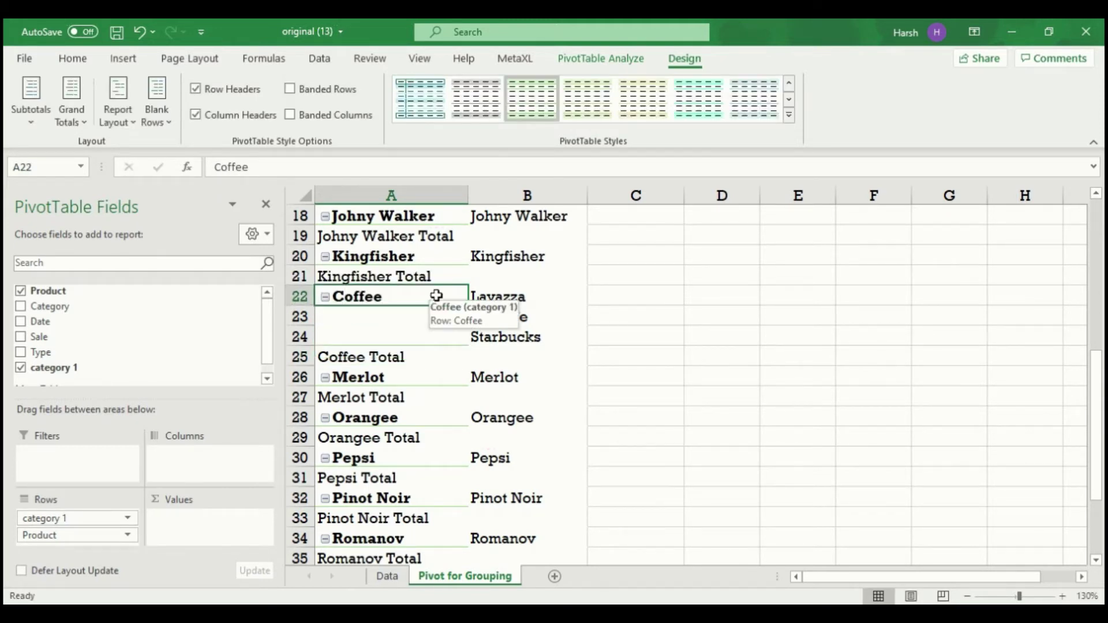
scroll(437, 296, up, 5)
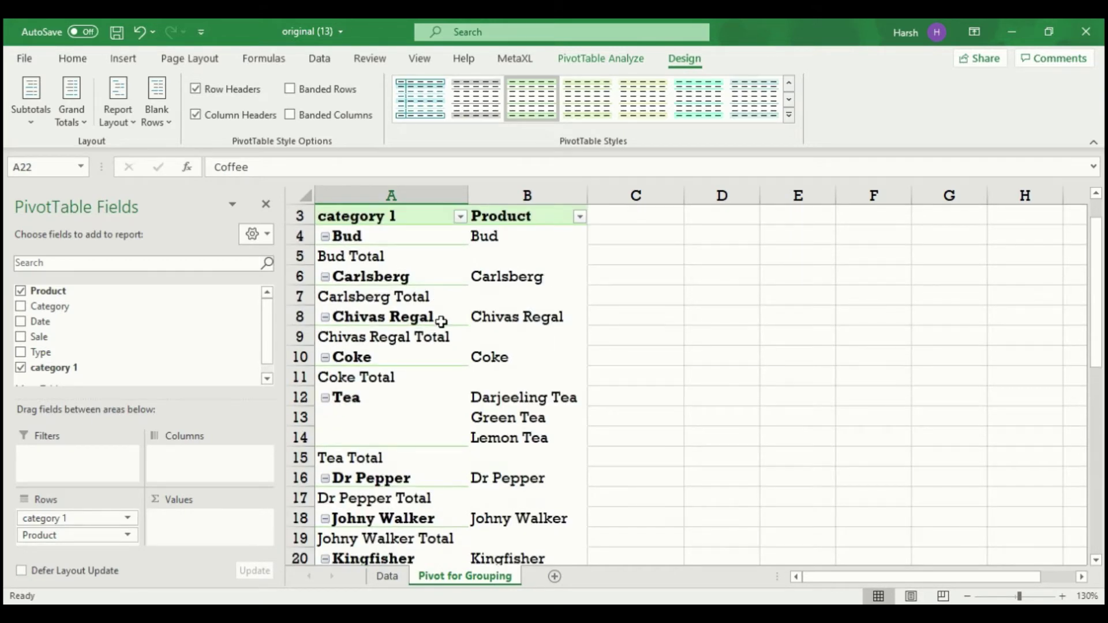
scroll(440, 384, down, 5)
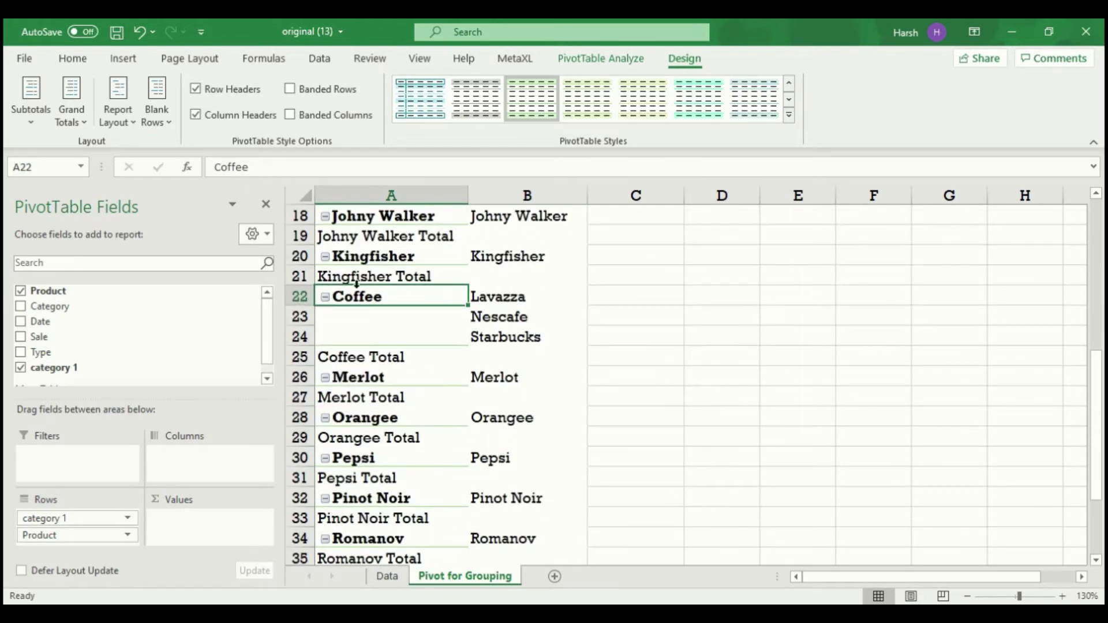
click(514, 321)
click(514, 321)
click(508, 301)
click(510, 302)
click(515, 319)
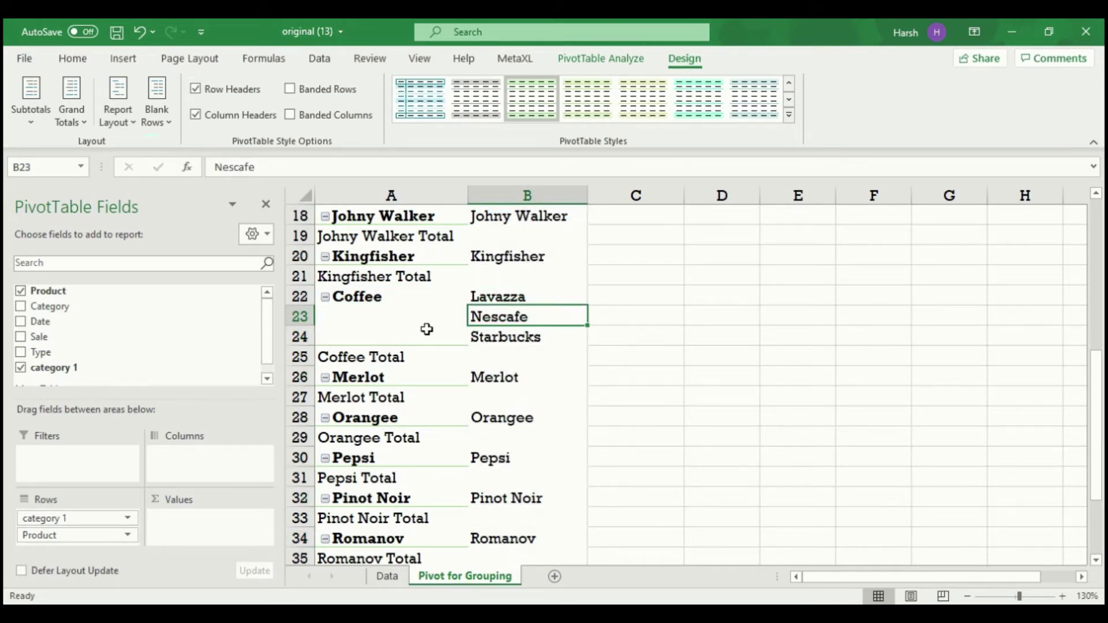
Group the Coke and Pepsi items in the category 1 column
click(366, 377)
click(369, 419)
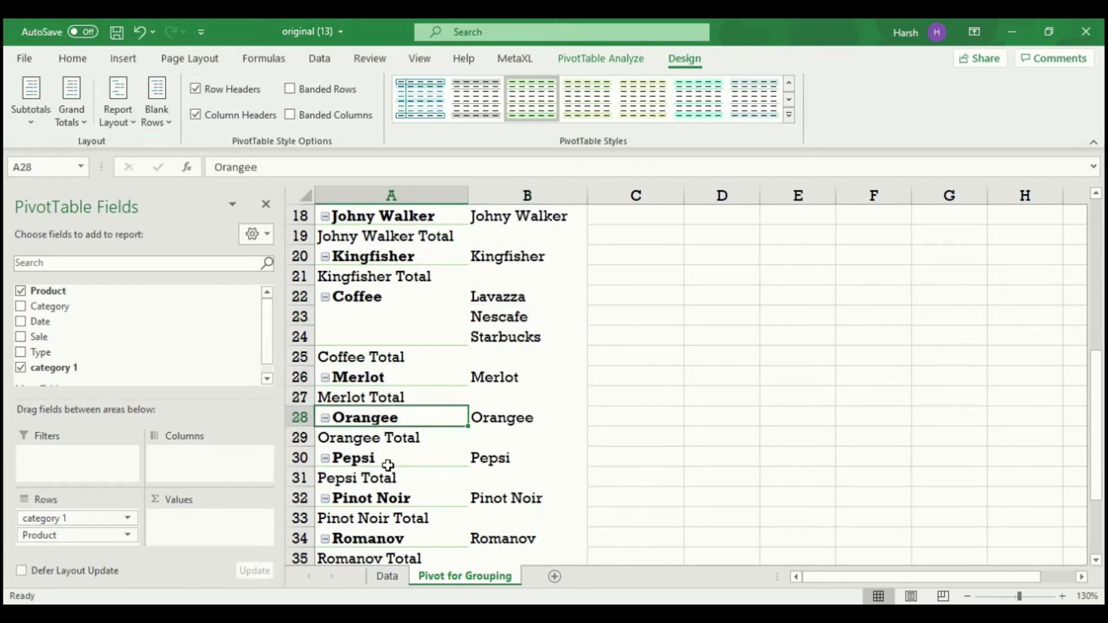
click(377, 460)
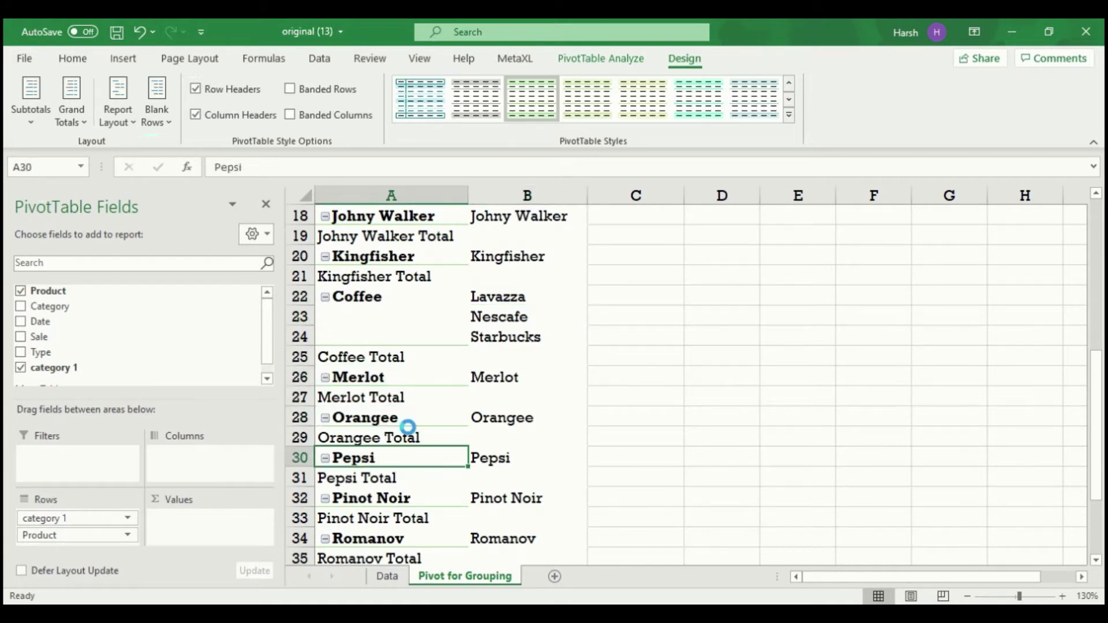
ctrl+scroll(413, 400, up, 1)
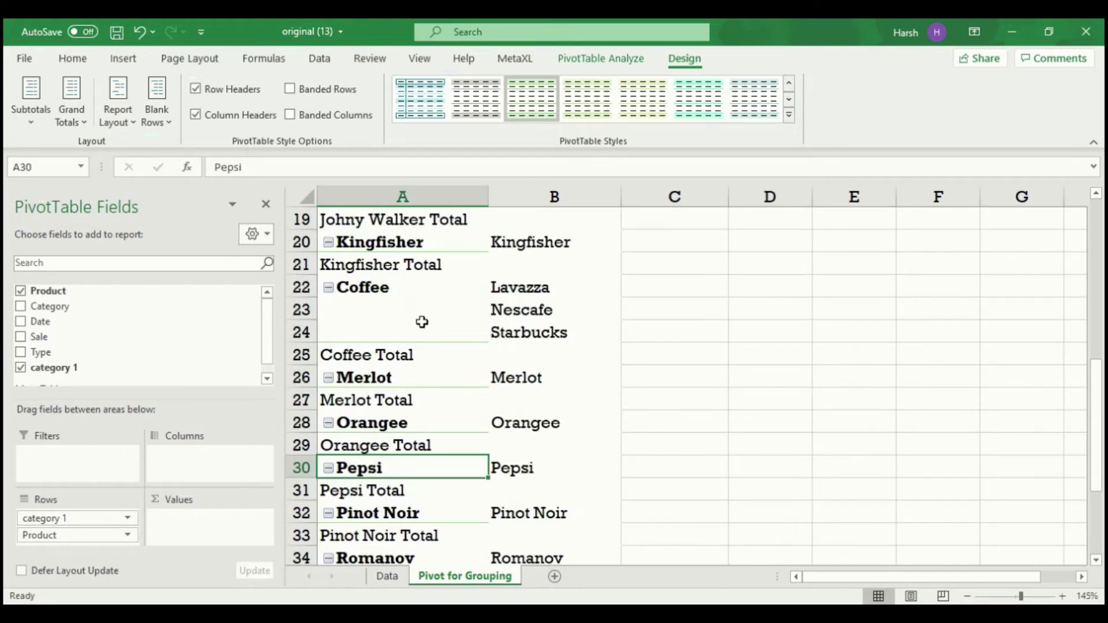
scroll(422, 322, up, 5)
click(373, 358)
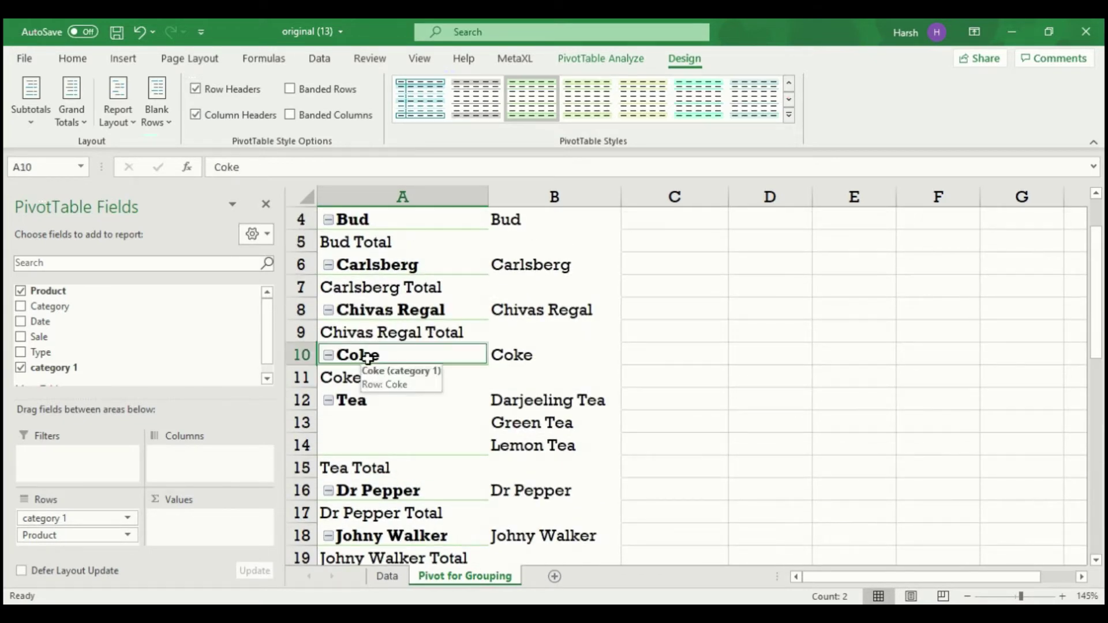
right_click(374, 359)
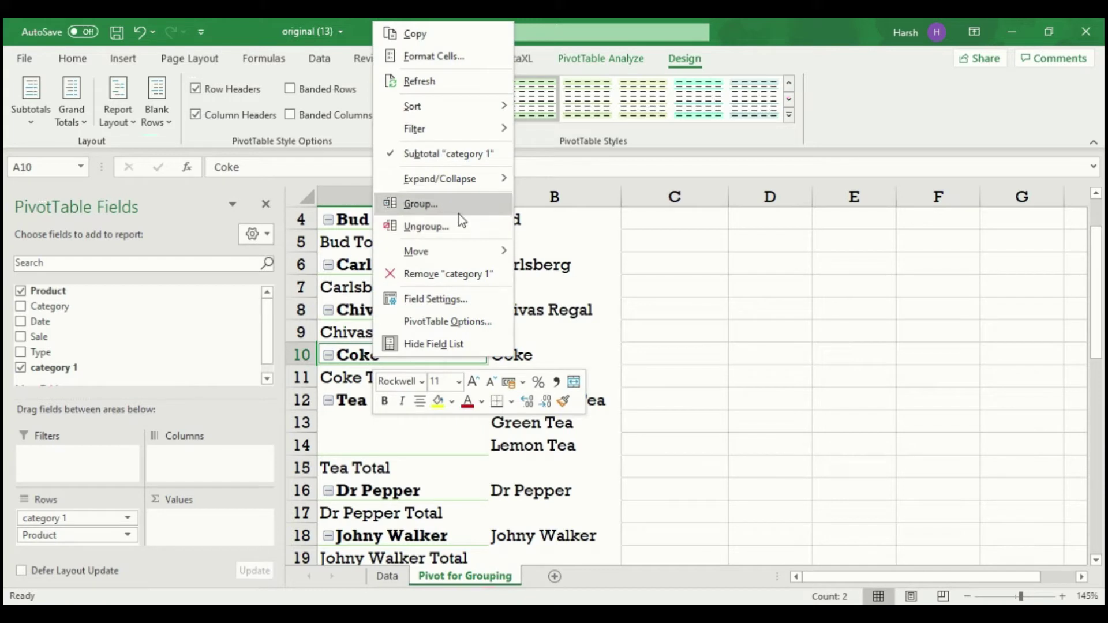
click(420, 204)
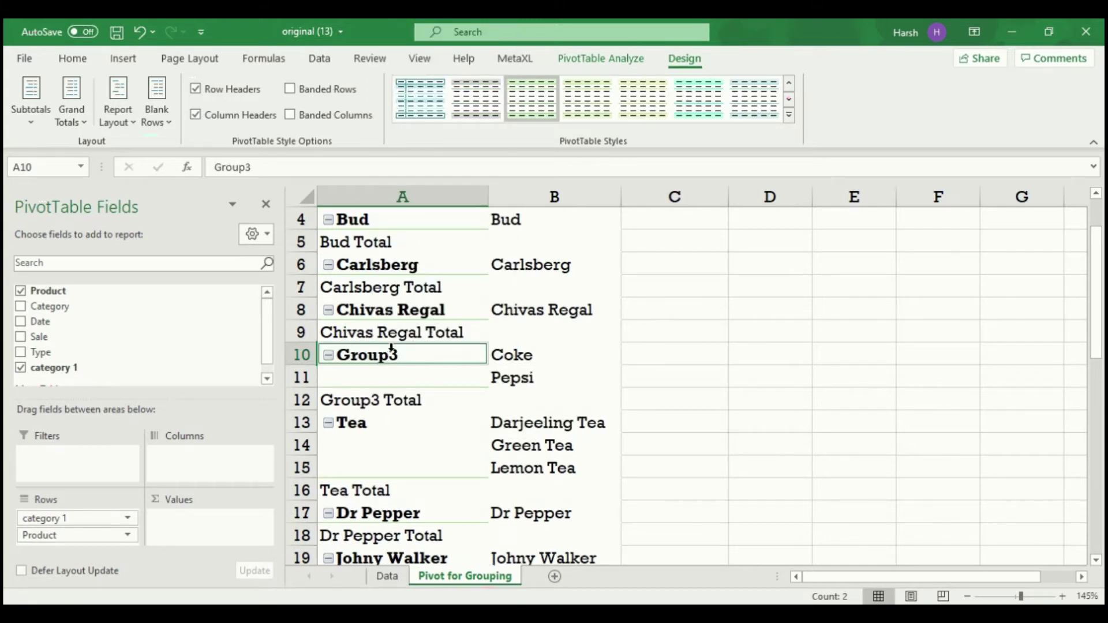
Rename the Group3 label beside Coke and Pepsi as "Cold drink"
text(Cold)
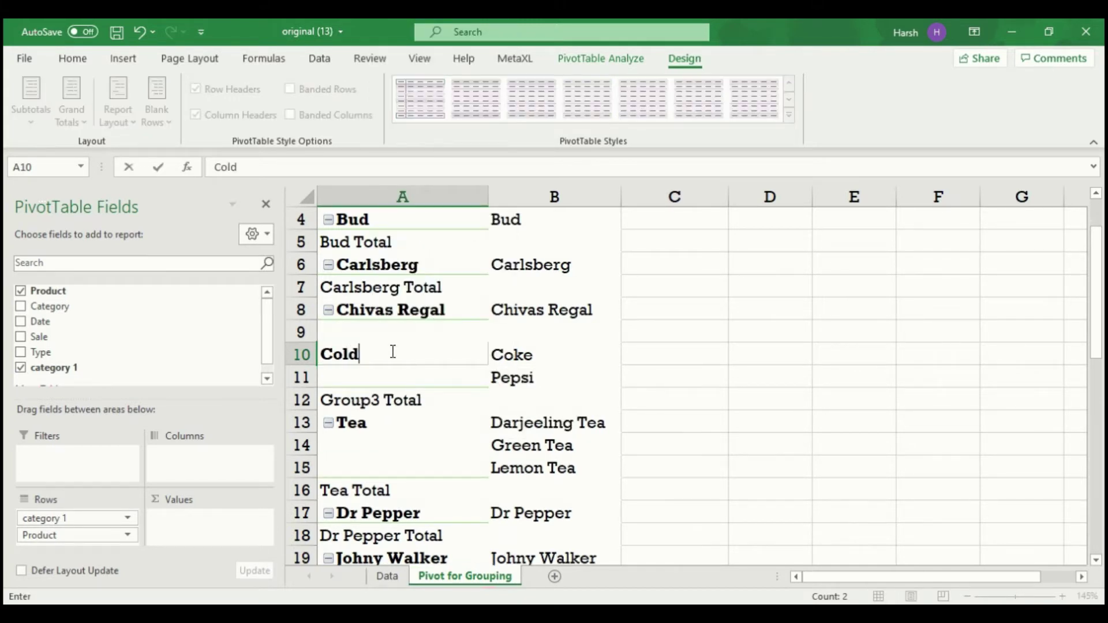
text( drink)
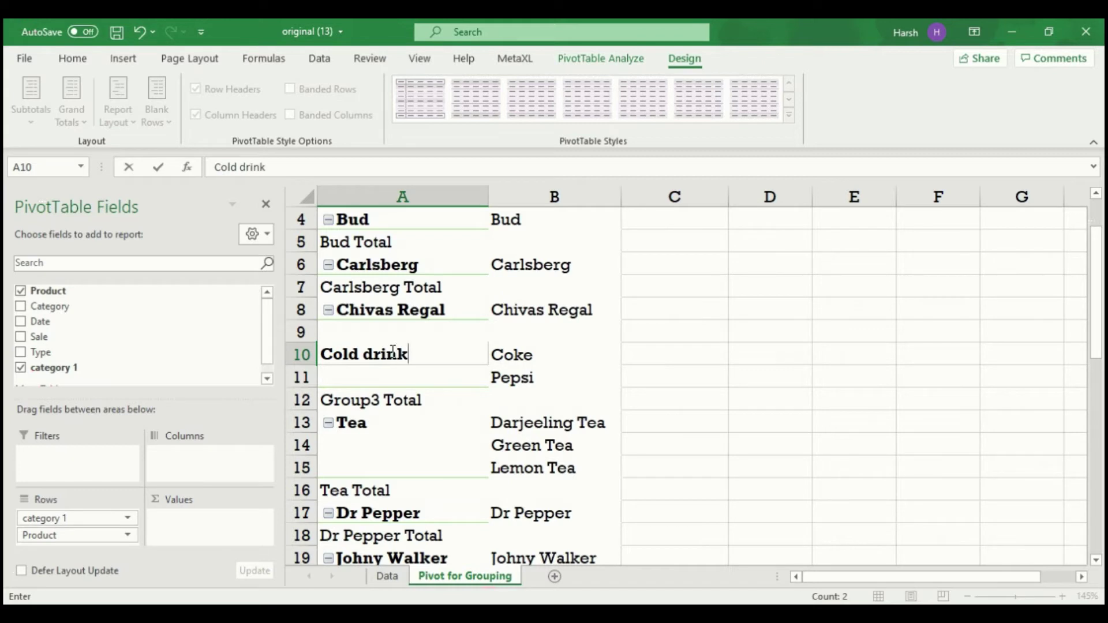
click(375, 421)
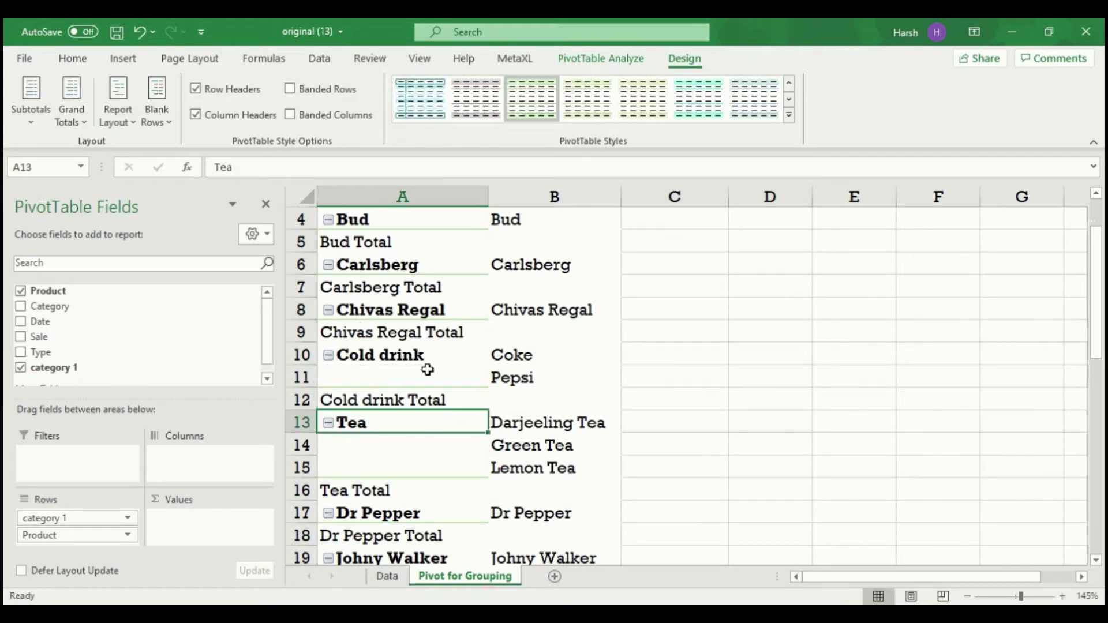
Replace the category 1 row field with Category above Product, and add Sale to the values as a sum
scroll(426, 288, up, 1)
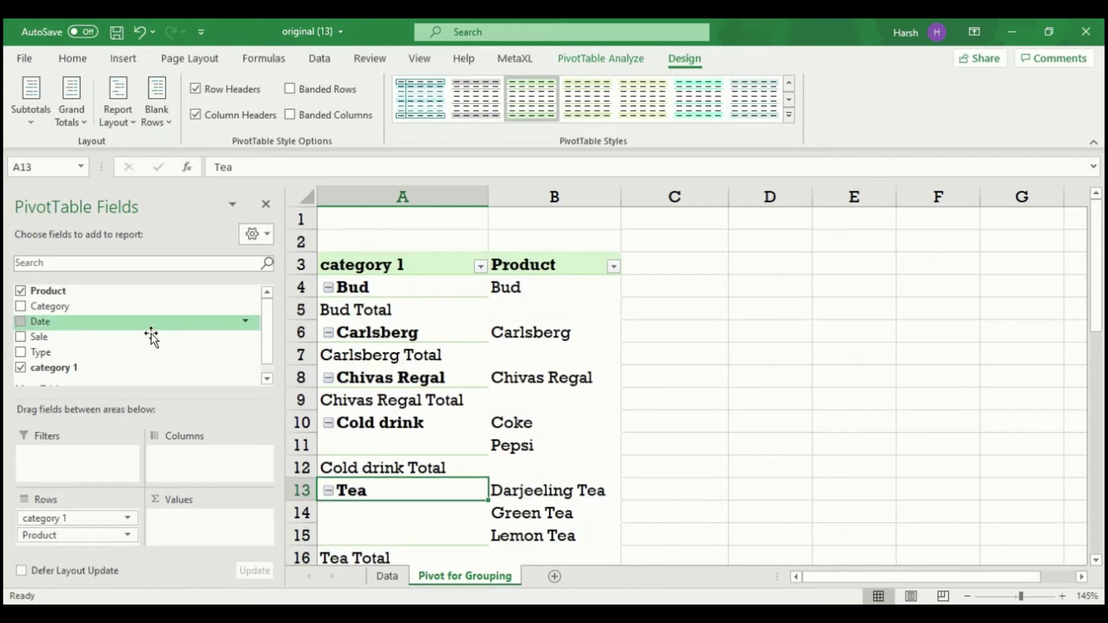
scroll(274, 335, down, 1)
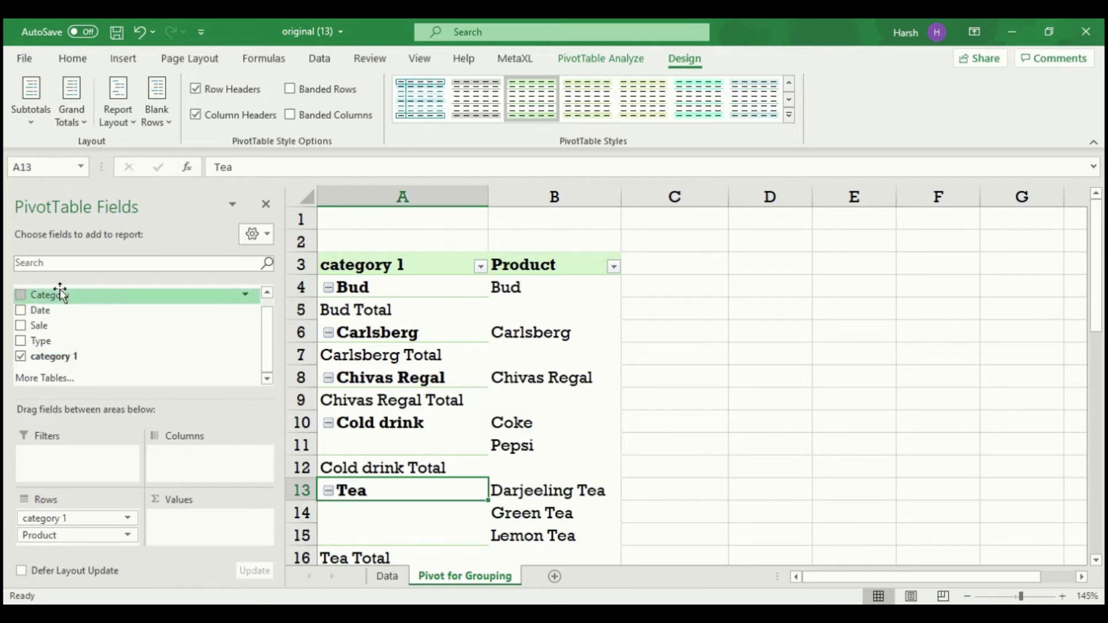
drag(36, 325, 206, 515)
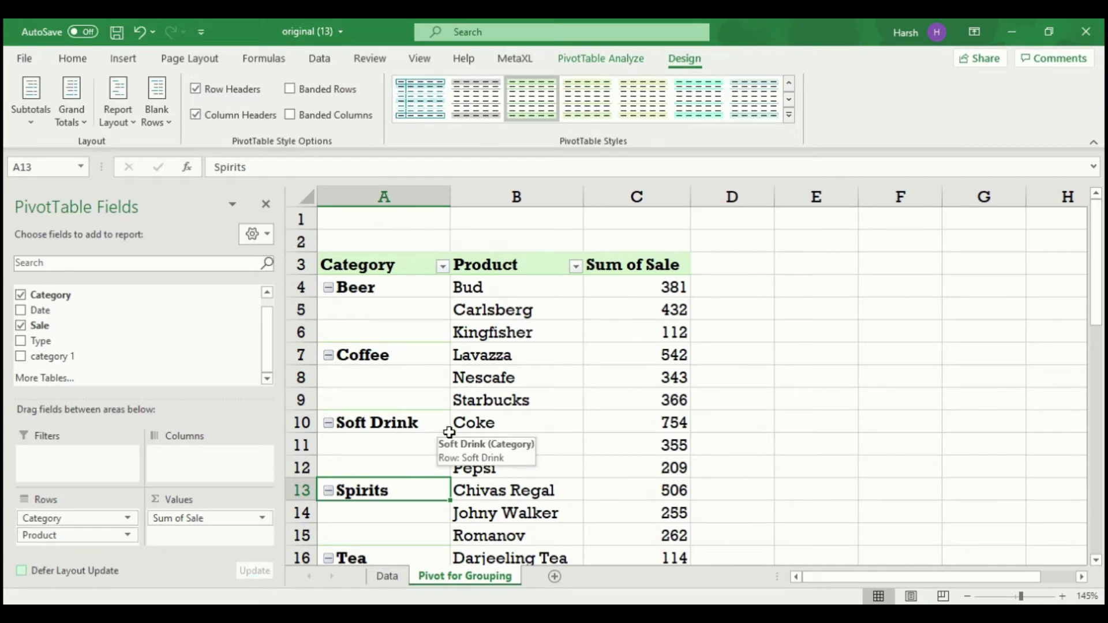
Review which products belong to each category in the pivot table
mouse_move(1101, 267)
mouse_down()
mouse_move(1103, 391)
mouse_move(1101, 255)
mouse_up()
drag(517, 289, 524, 460)
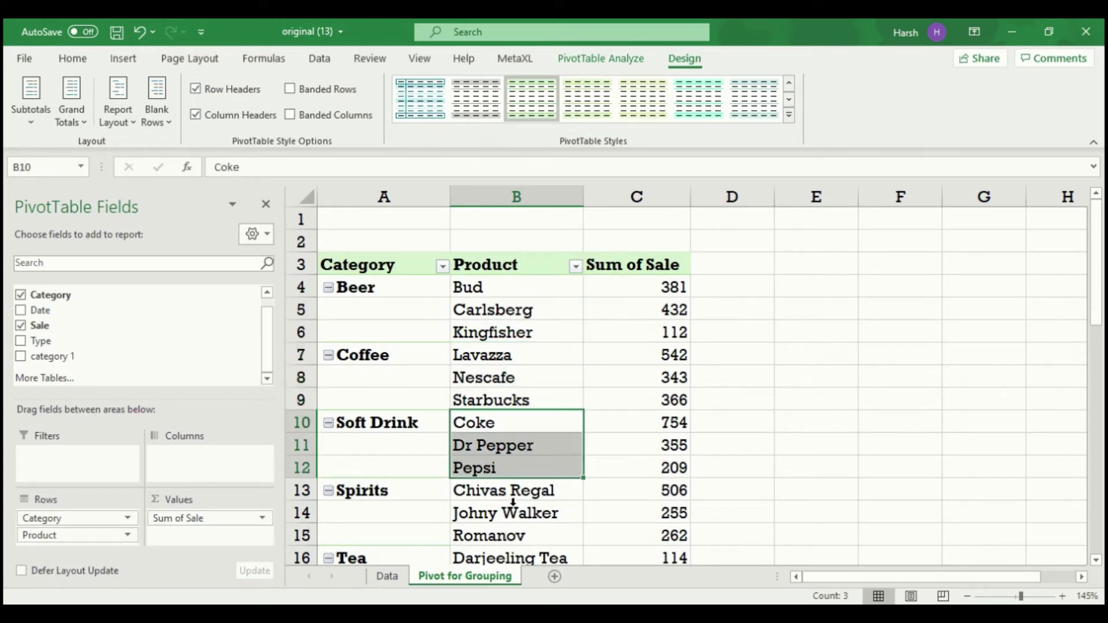
drag(512, 494, 512, 532)
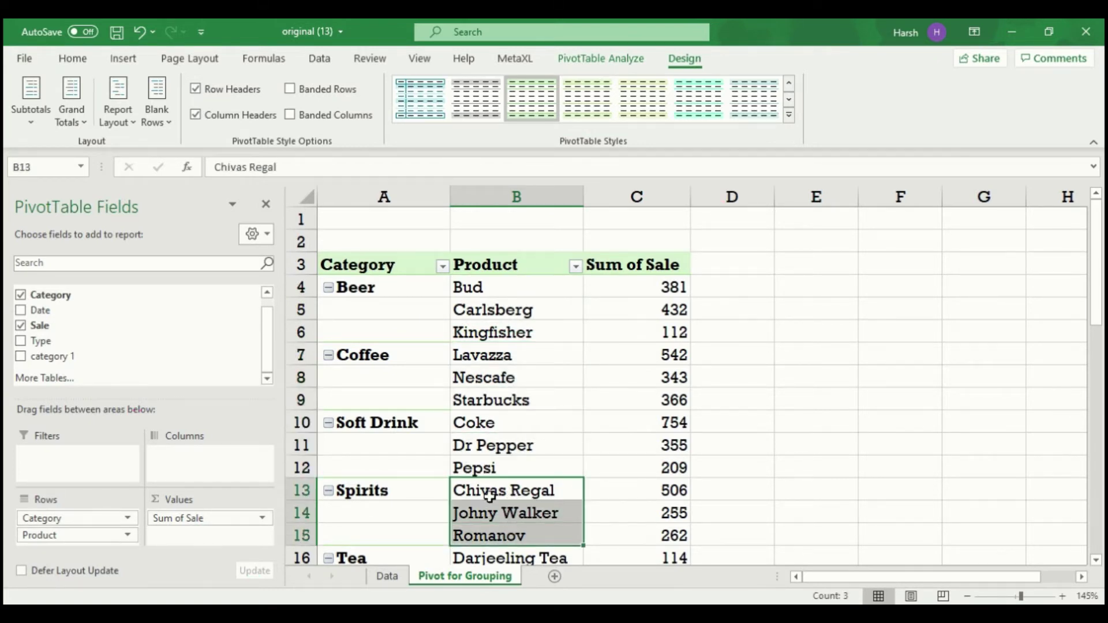
scroll(437, 260, down, 5)
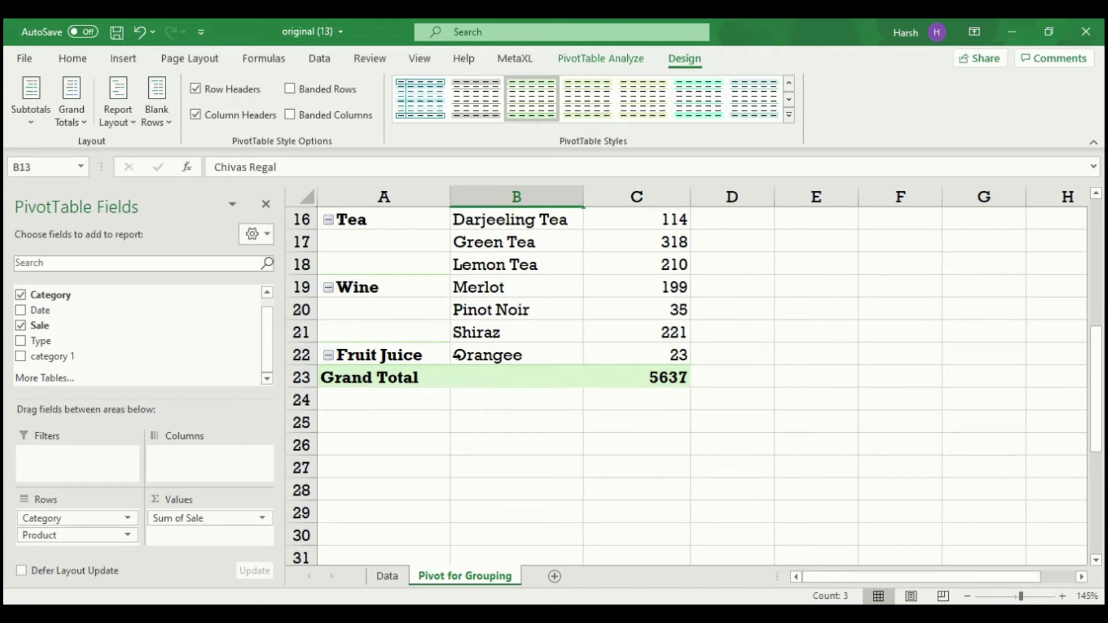
scroll(393, 410, up, 5)
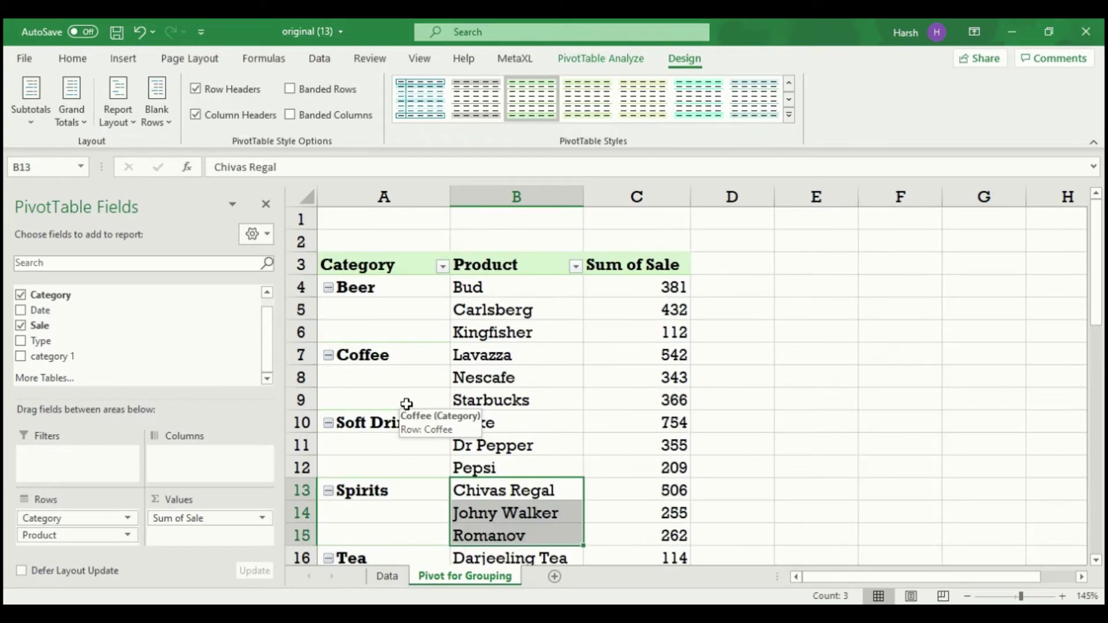
Group the Beer, Spirits and Wine items in the Category column
click(388, 292)
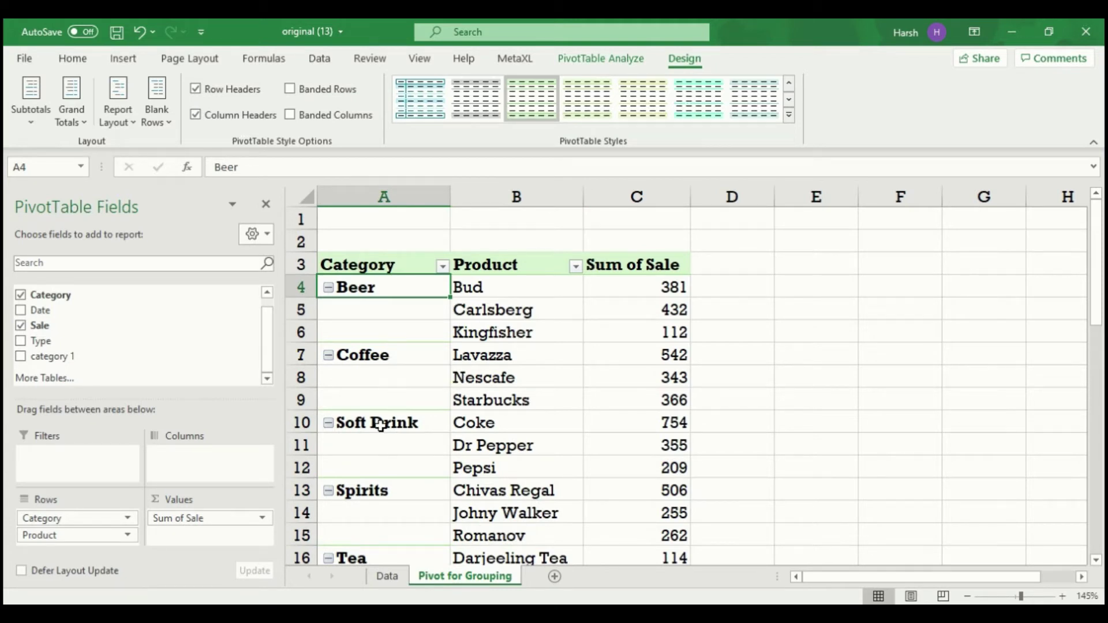
click(373, 490)
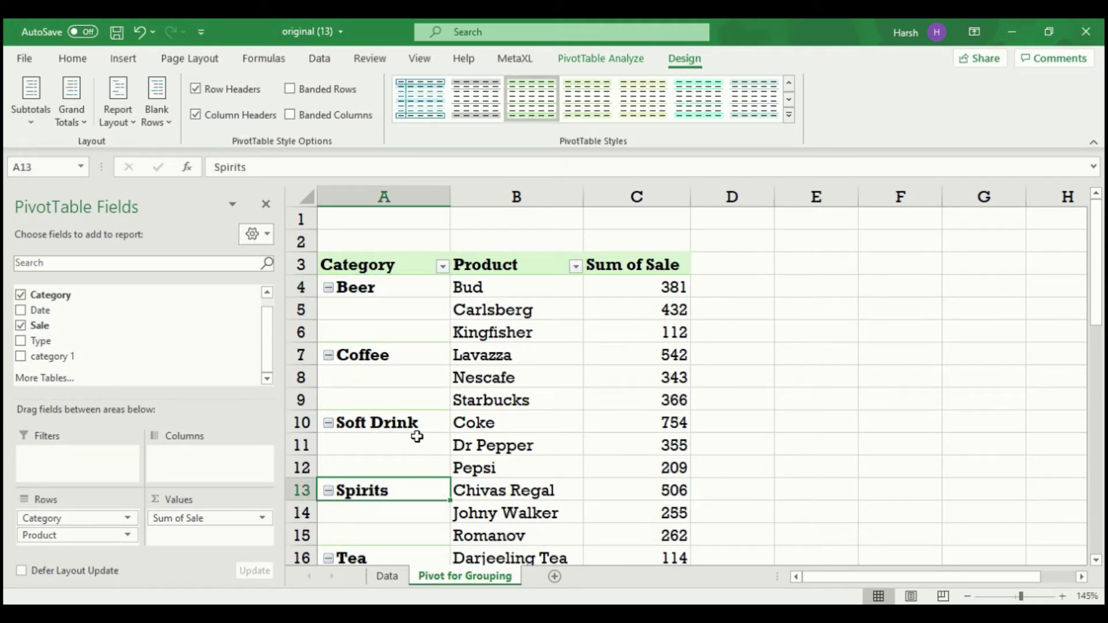
ctrl+click(382, 286)
scroll(396, 393, down, 4)
scroll(396, 394, down, 1)
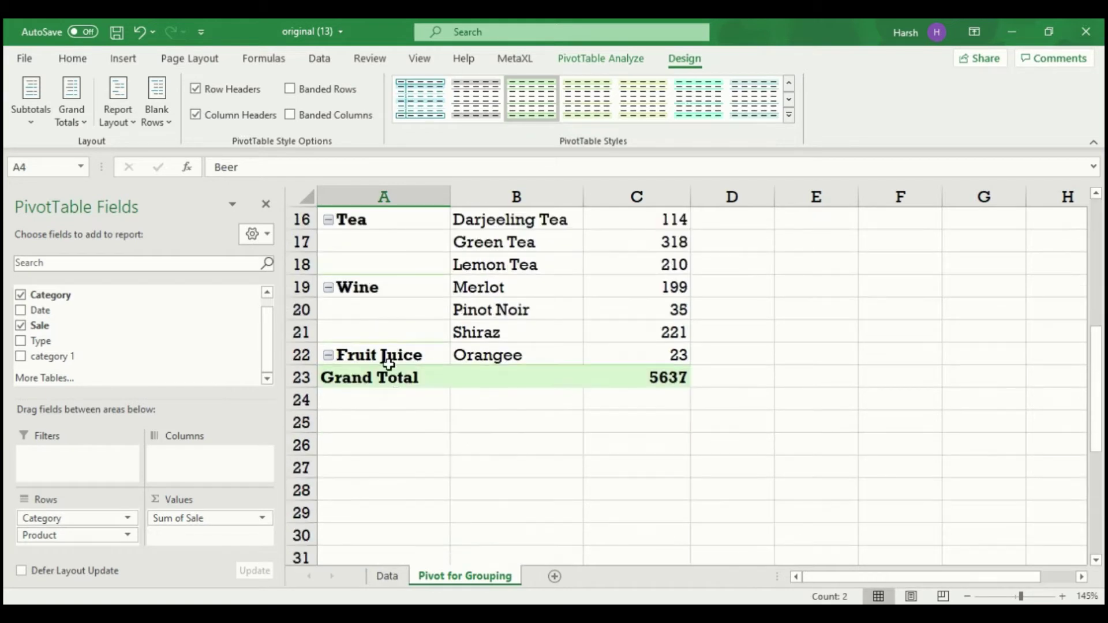
ctrl+click(376, 289)
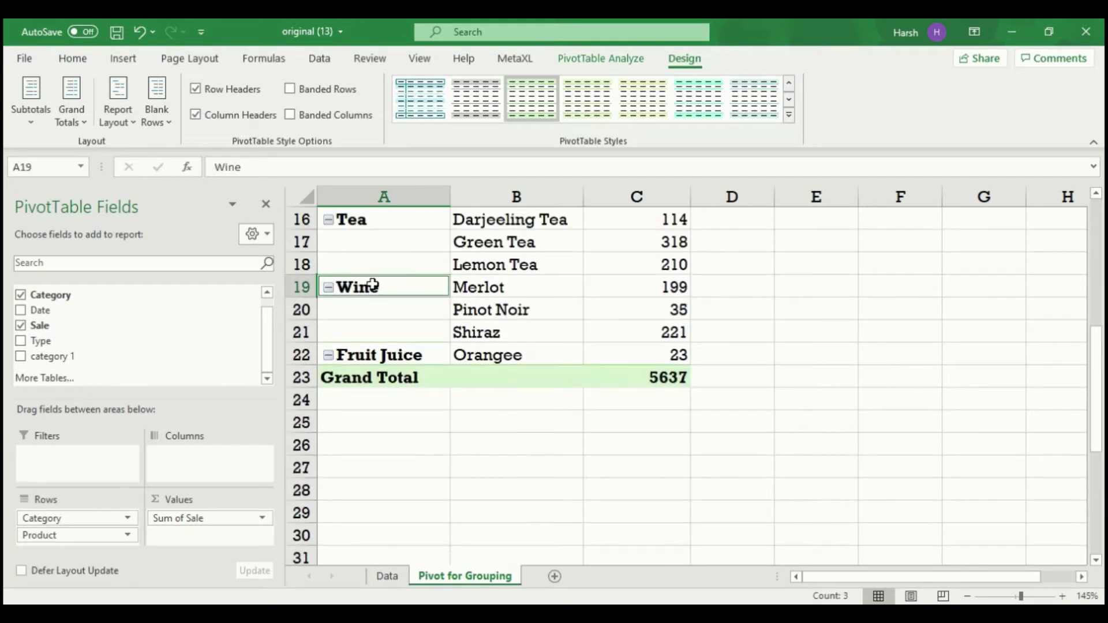
right_click(372, 288)
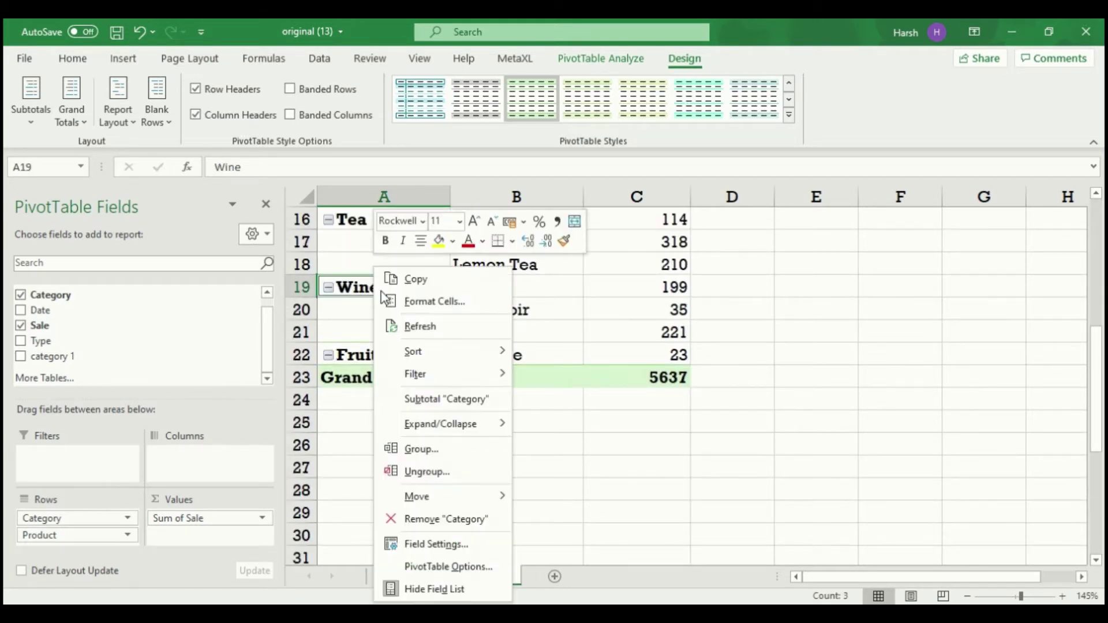
click(438, 450)
scroll(432, 439, up, 5)
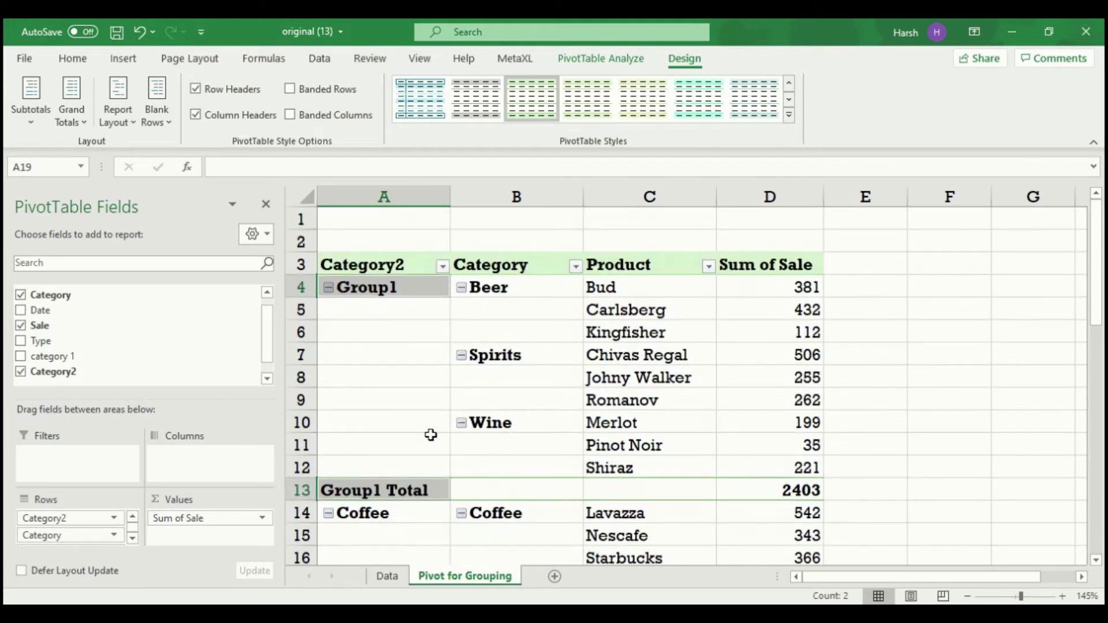
Rename the Category column header in the pivot table as "Sub-Category"
click(460, 263)
key(F2)
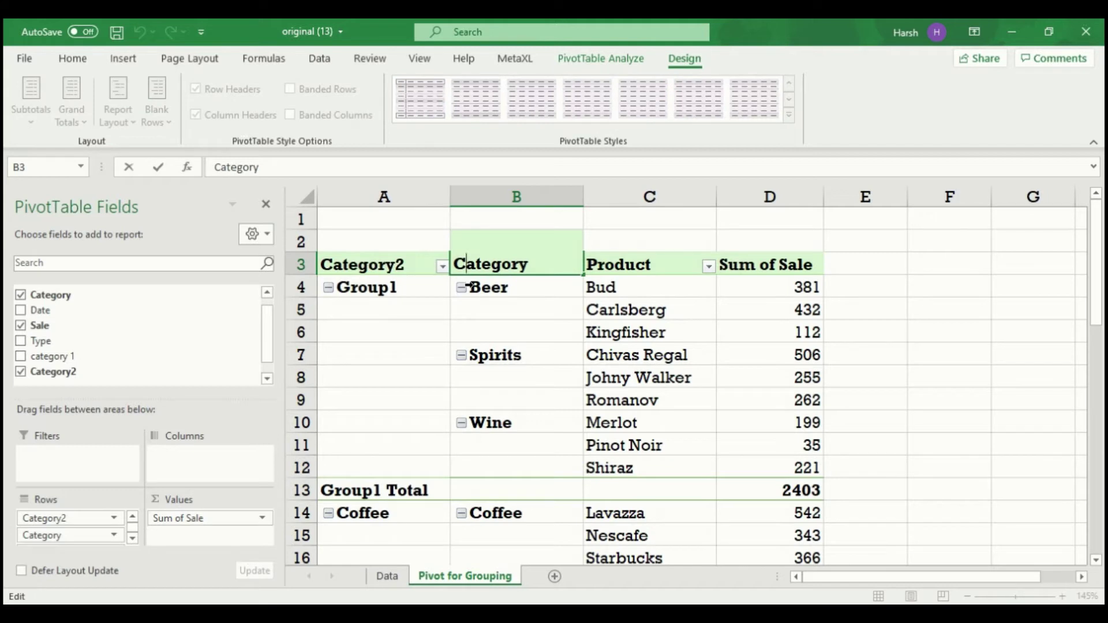
text(Sub)
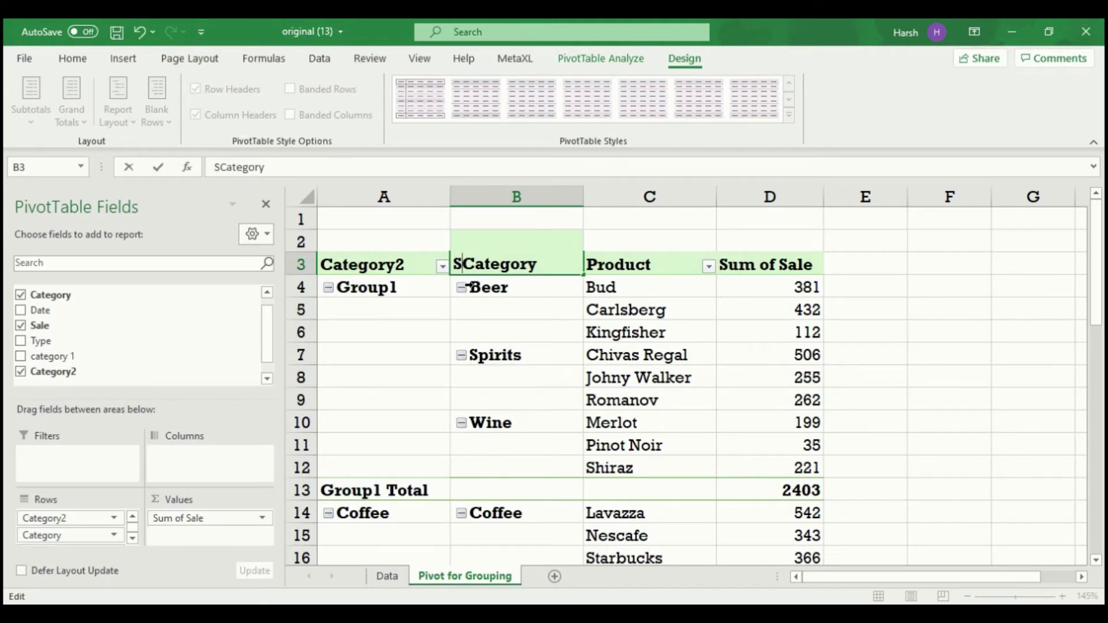
text(-)
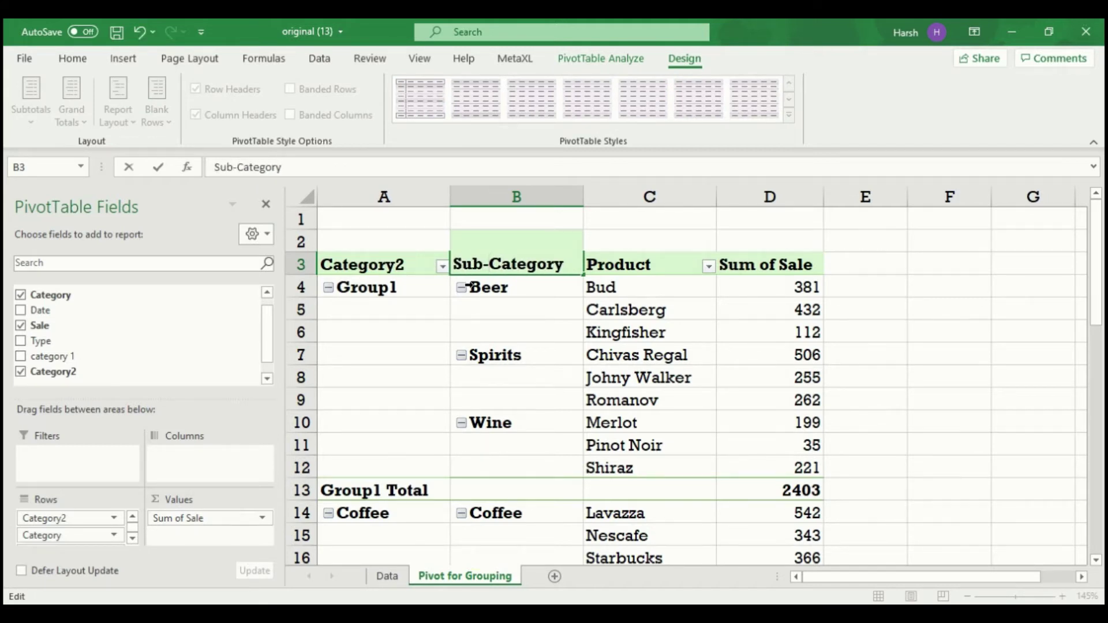
Rename the Category2 column header in the pivot table as "Category"
click(402, 265)
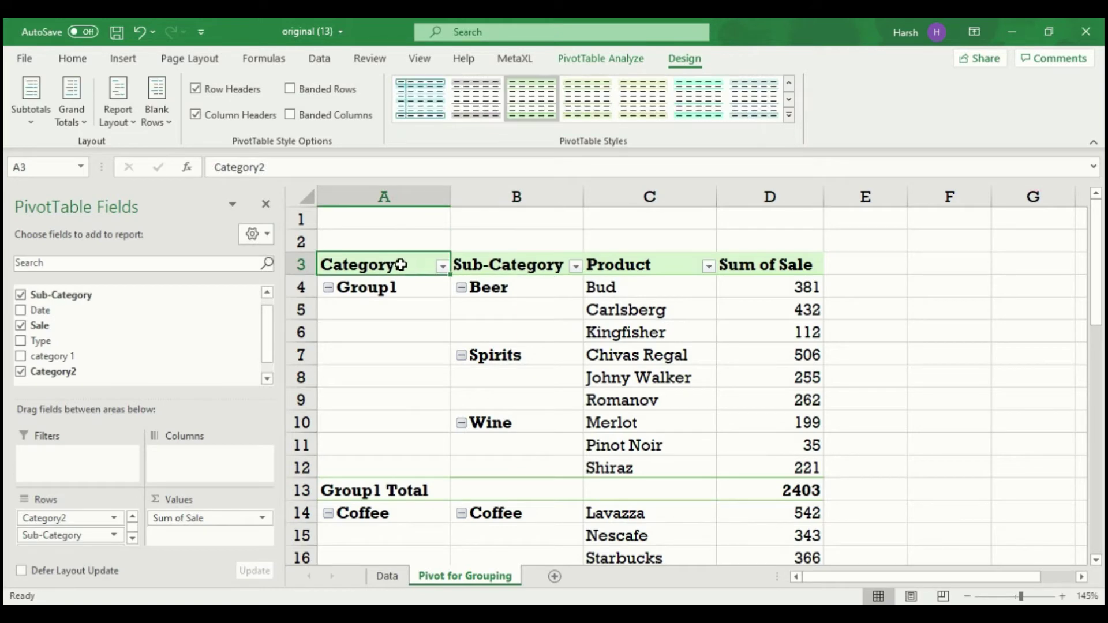
double_click(402, 265)
key(BackSpace)
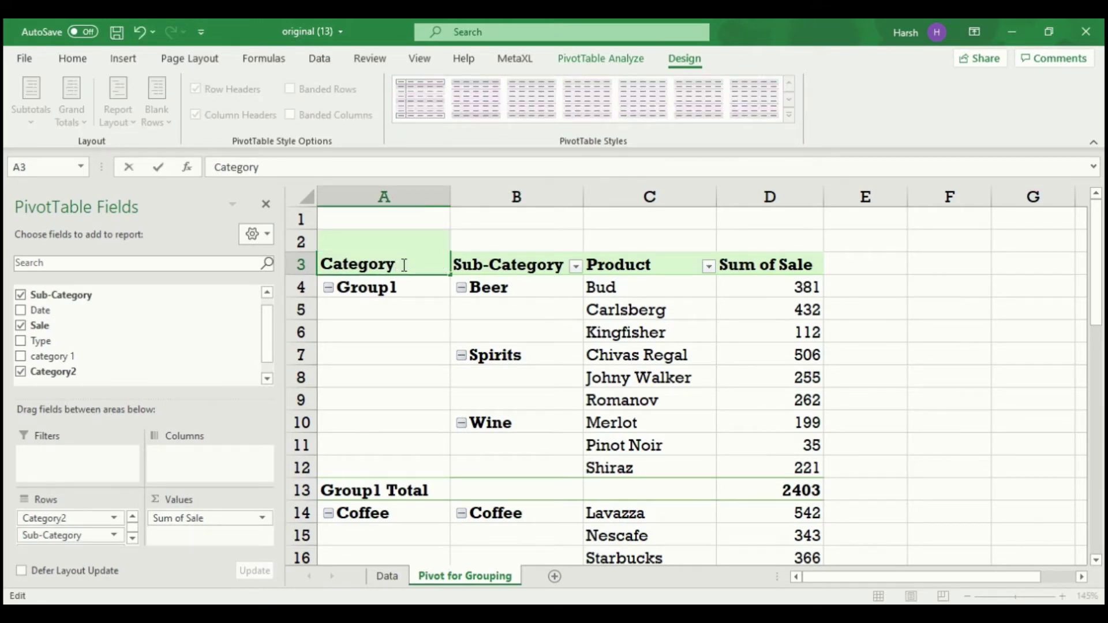
click(839, 416)
click(159, 318)
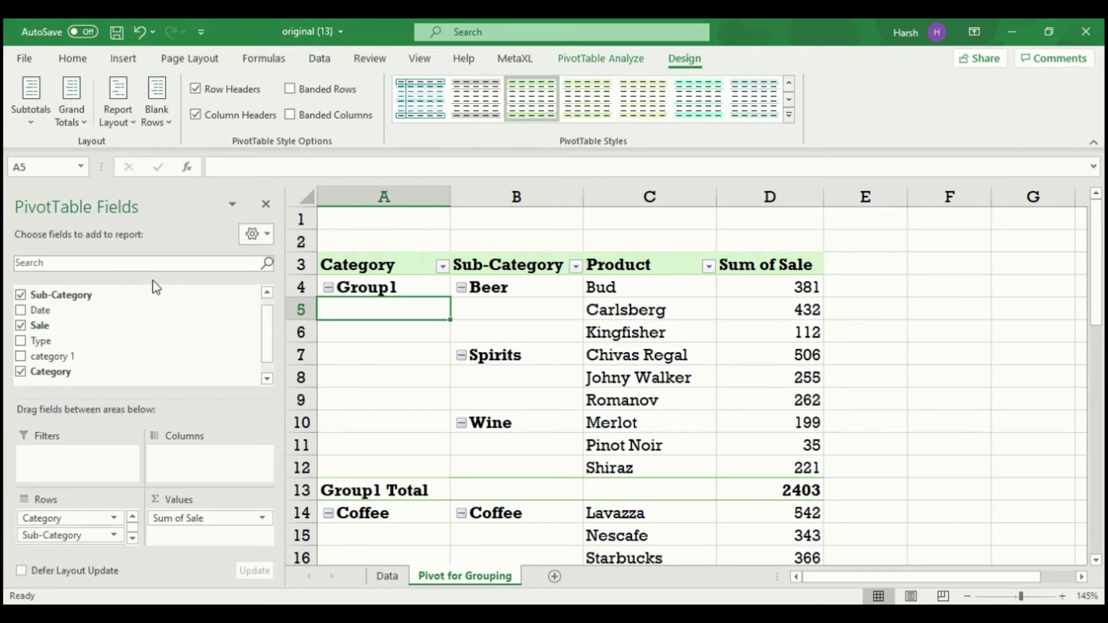
Rename the Group1 label beside Beer, Spirits and Wine as "Alcholic"
click(371, 287)
text(Alc)
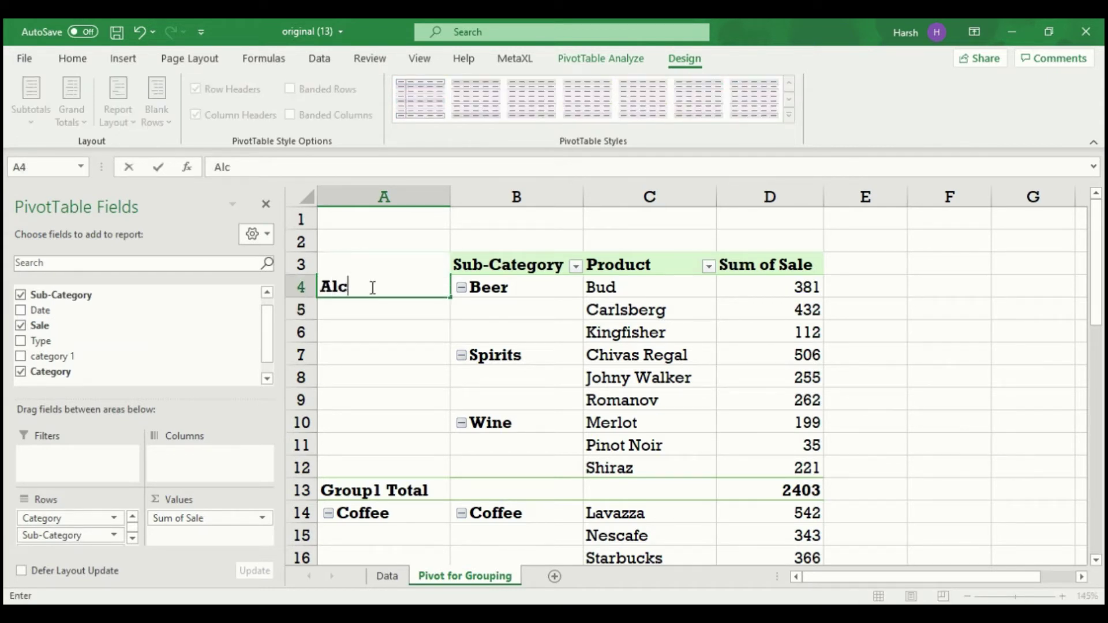
text(holic)
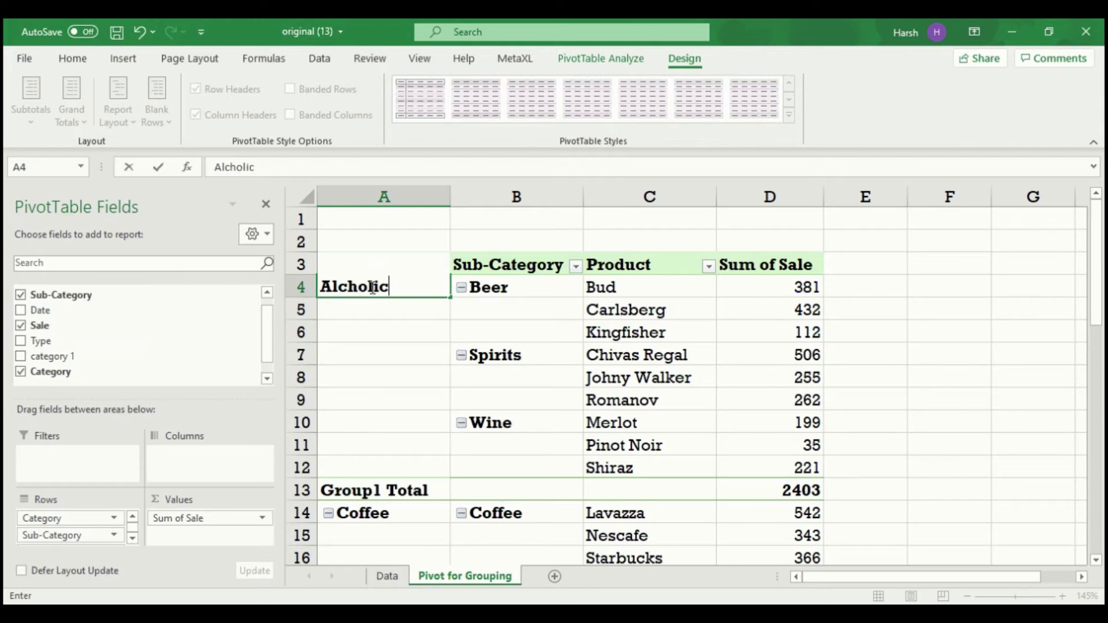
click(433, 356)
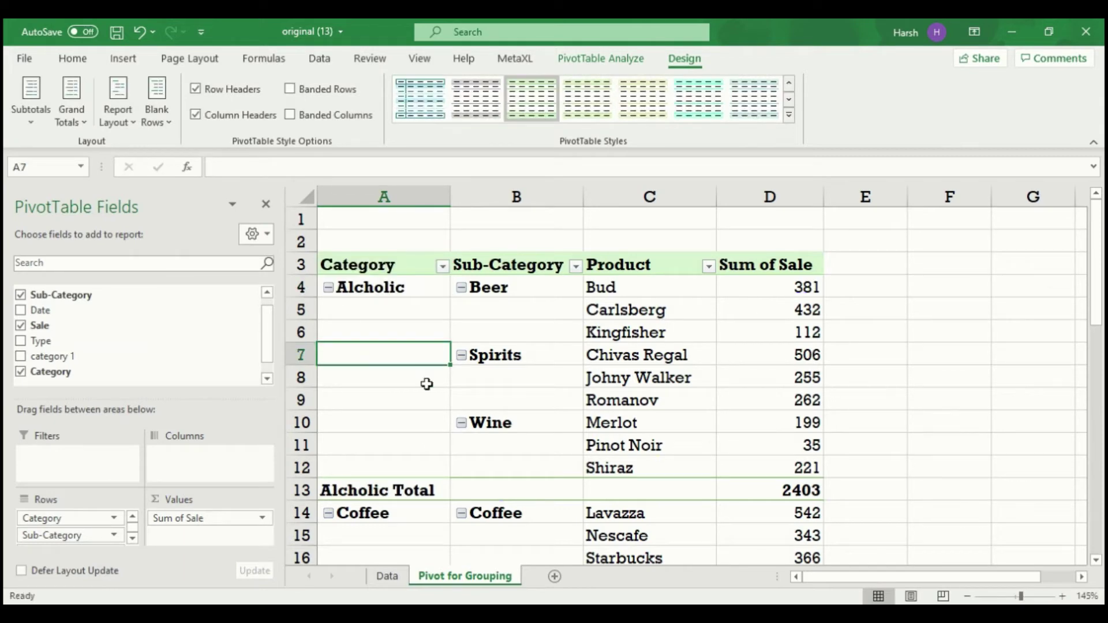
scroll(468, 515, down, 5)
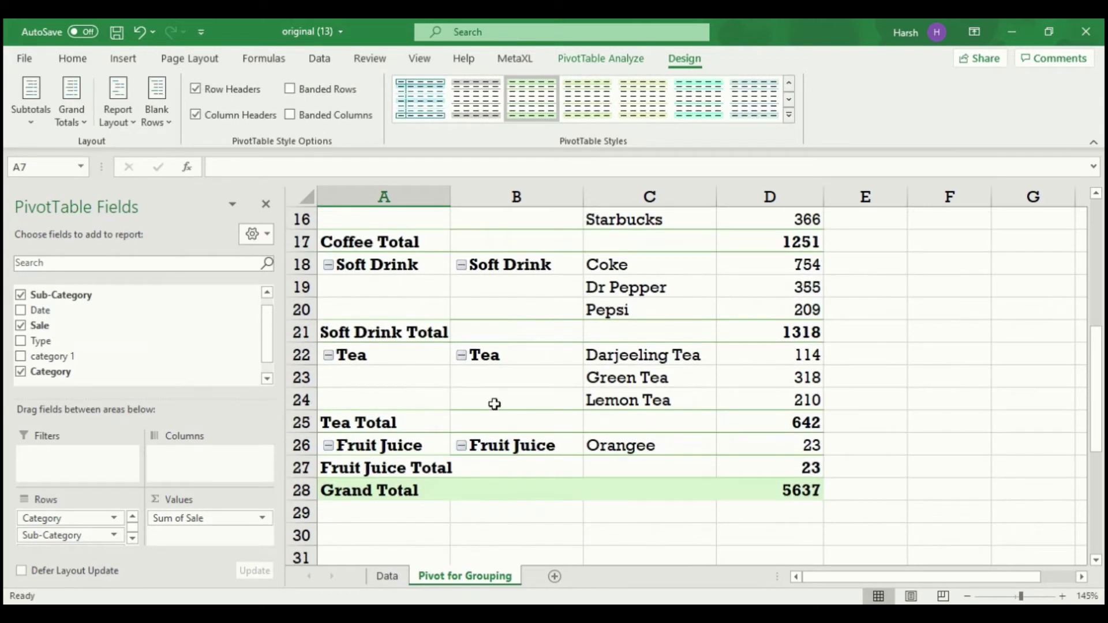
click(522, 266)
ctrl+click(495, 355)
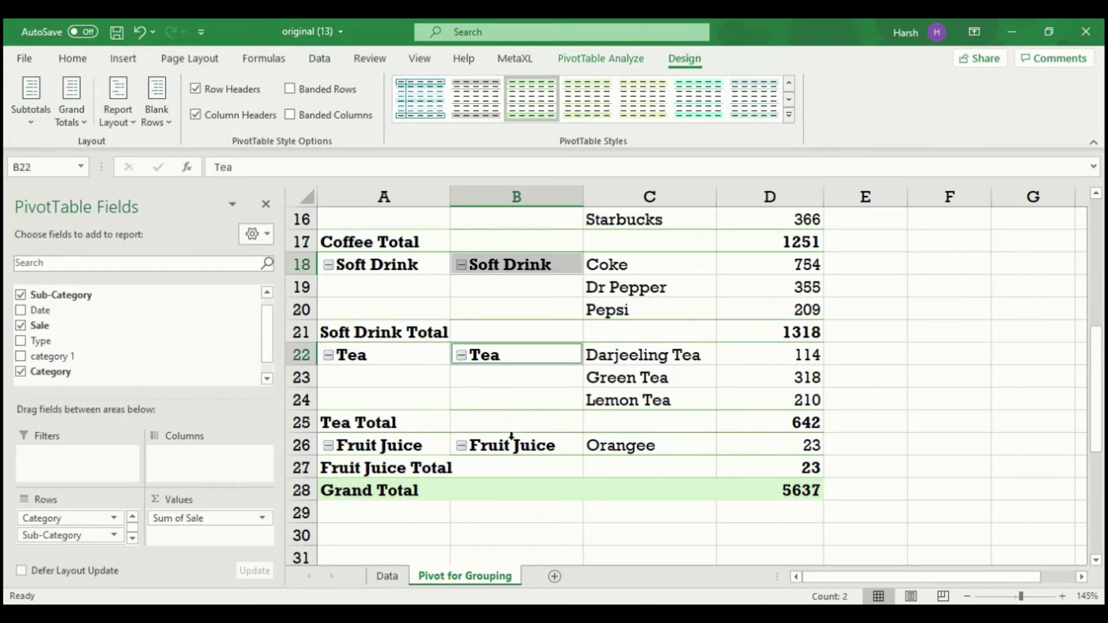
ctrl+click(510, 443)
scroll(508, 427, up, 5)
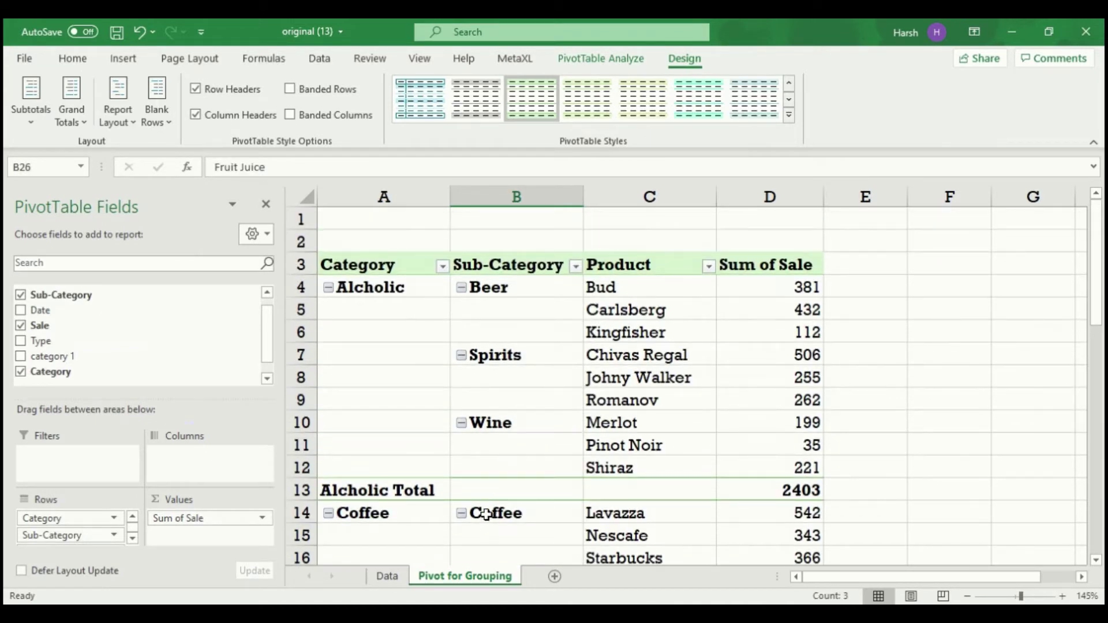
click(425, 513)
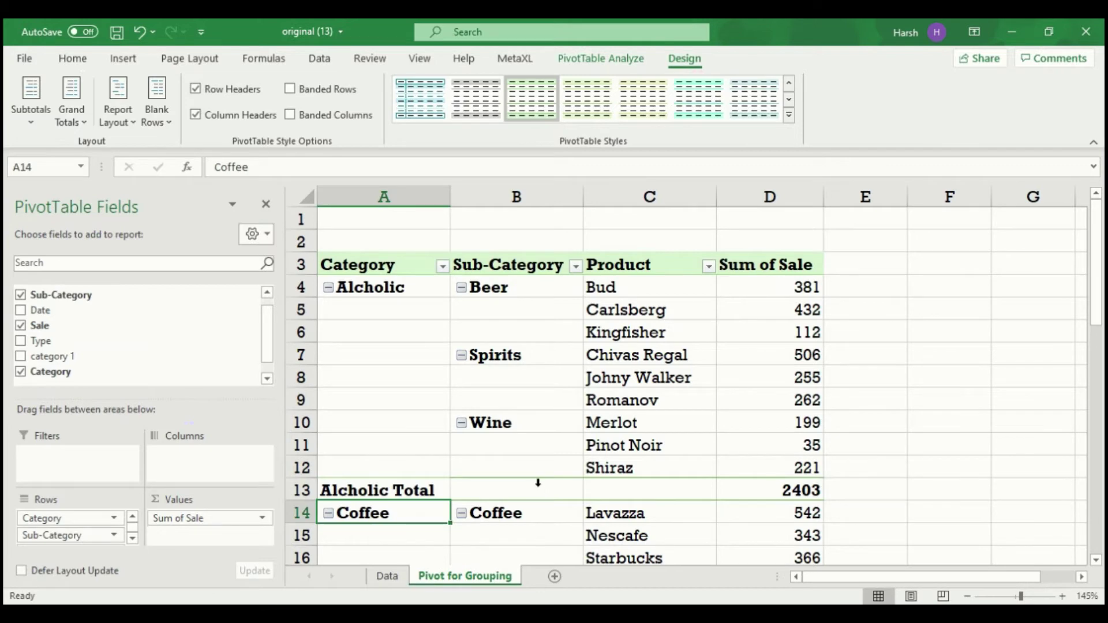
scroll(538, 482, down, 4)
scroll(538, 483, up, 4)
click(465, 507)
click(396, 505)
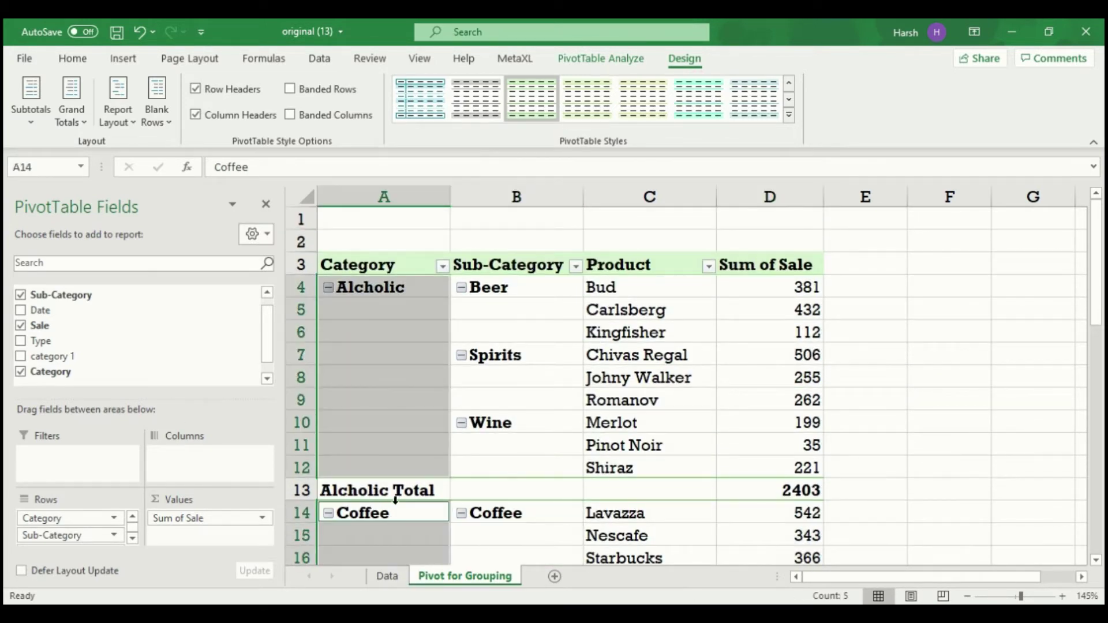
scroll(396, 503, down, 5)
click(407, 309)
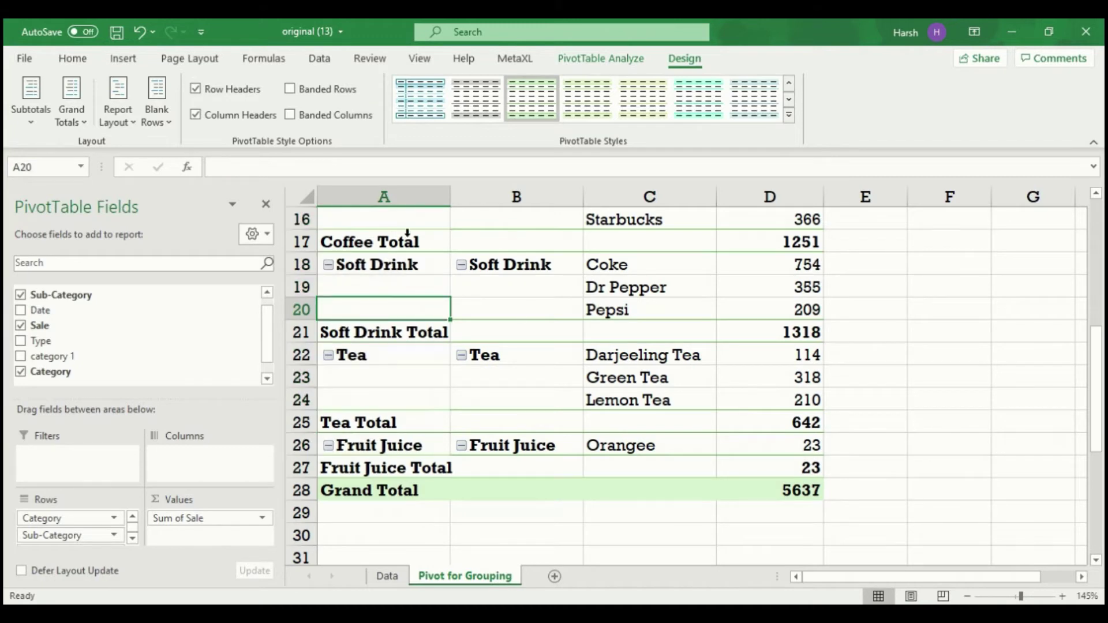
scroll(404, 312, up, 5)
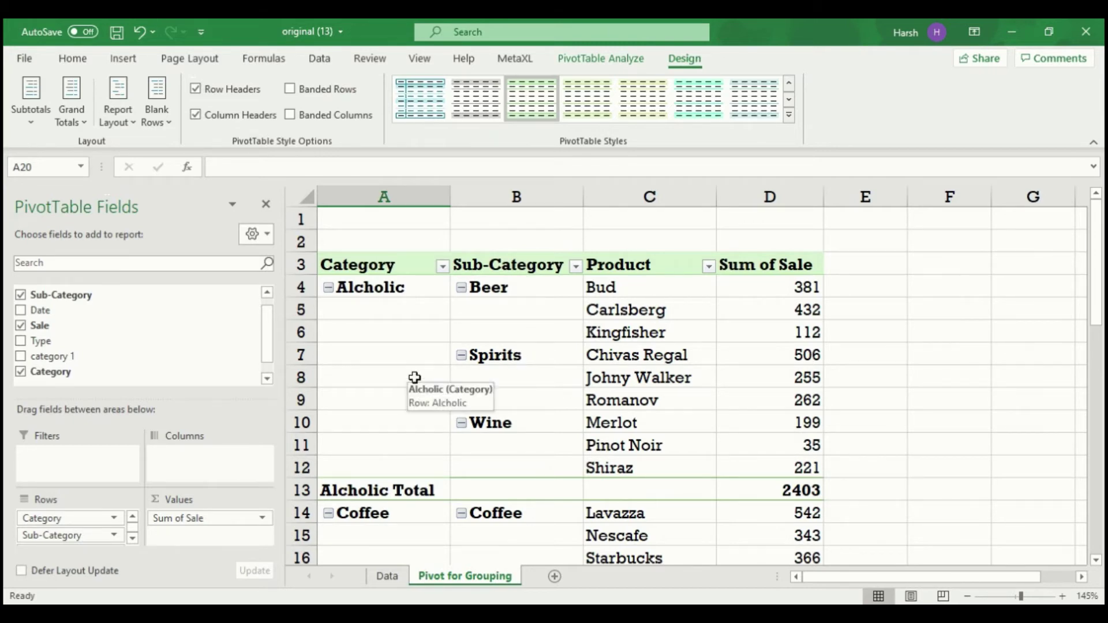
scroll(413, 378, down, 5)
scroll(404, 427, up, 5)
Group the Coffee, Soft Drink, Tea and Fruit Juice items in the Category column
click(371, 516)
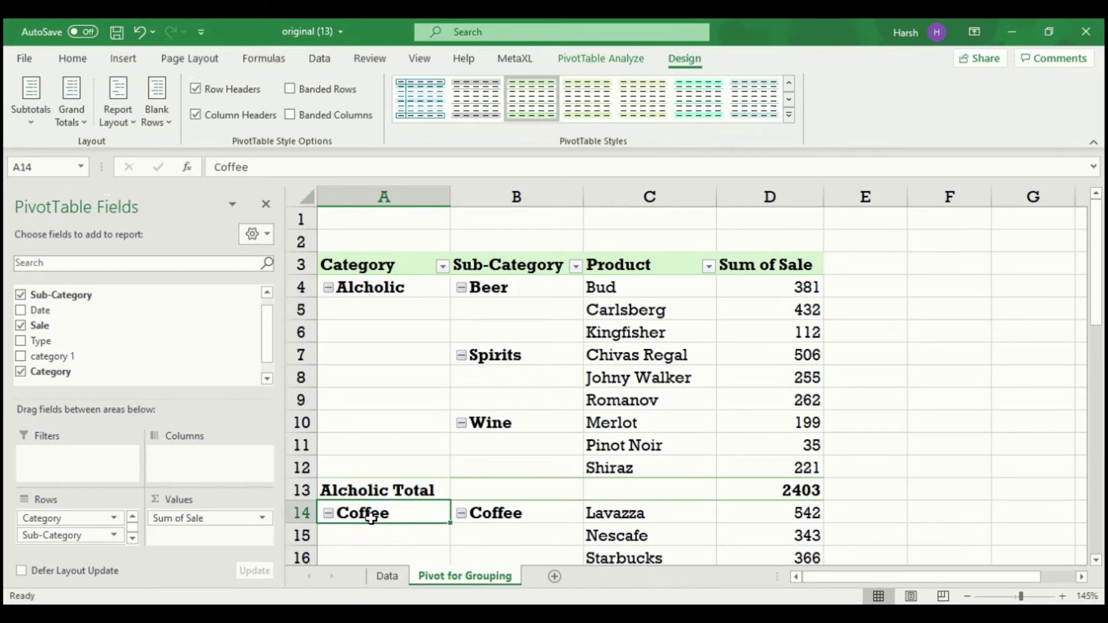
scroll(370, 515, down, 1)
scroll(370, 517, down, 5)
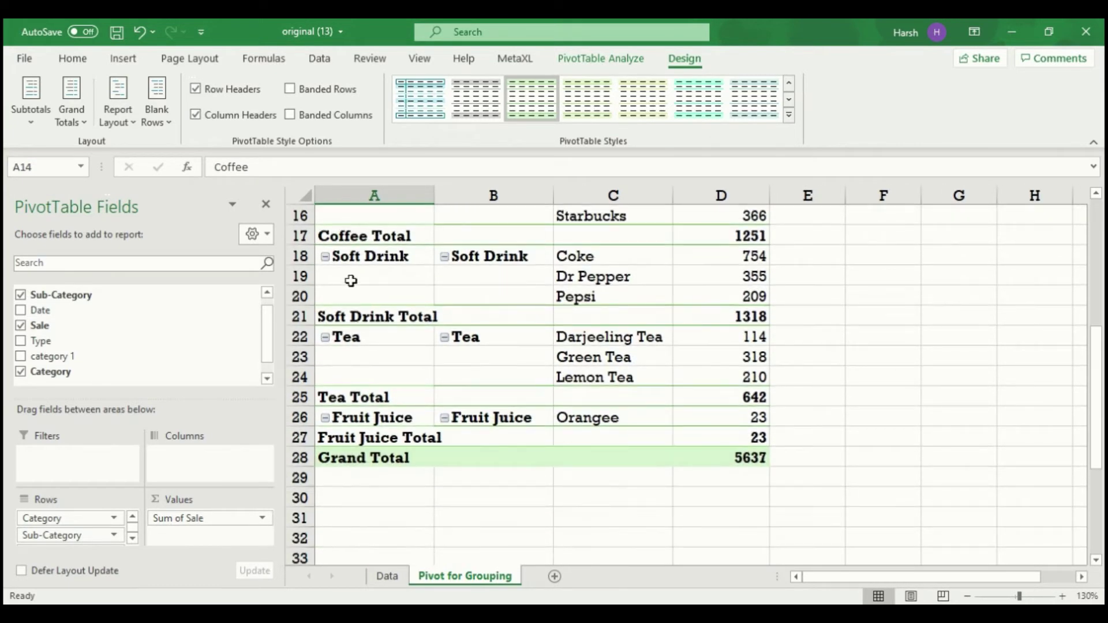
click(366, 258)
ctrl+click(361, 337)
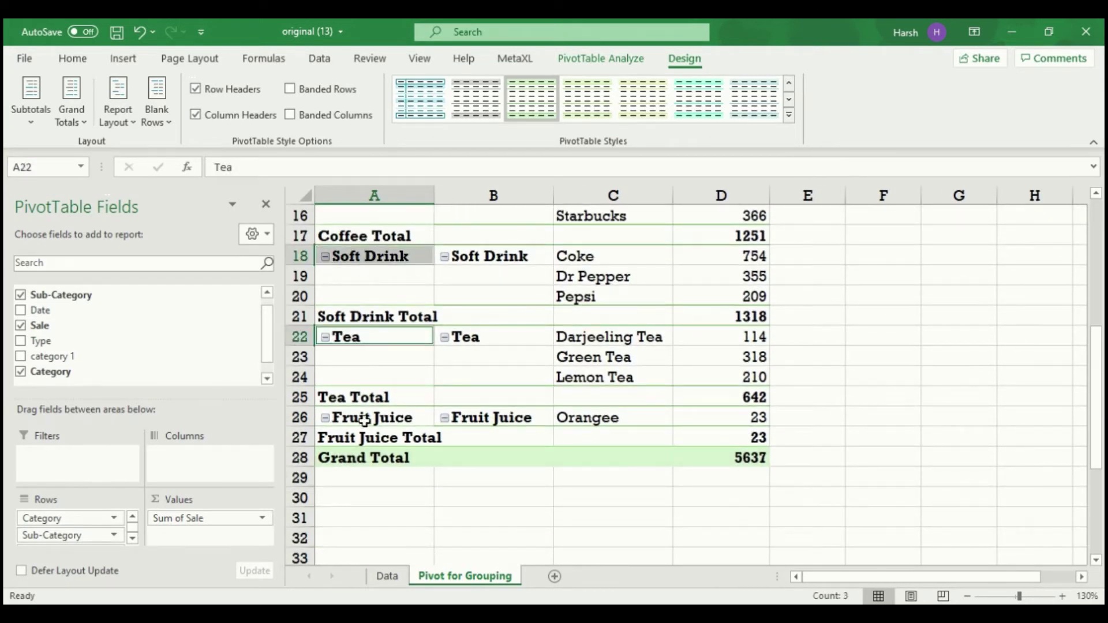
ctrl+click(363, 419)
right_click(367, 419)
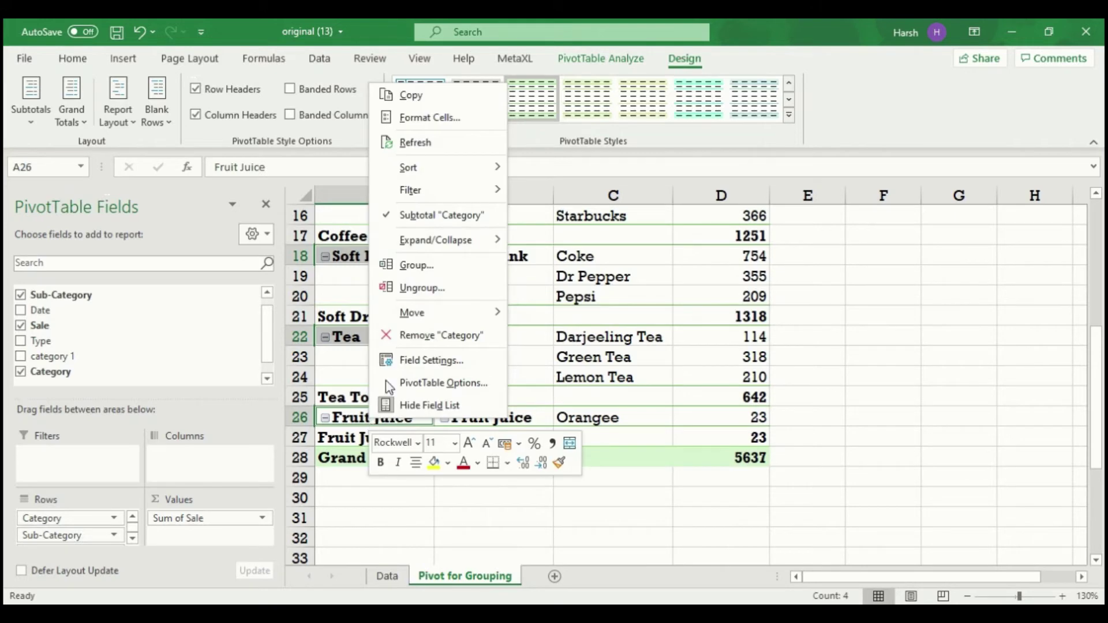
click(416, 266)
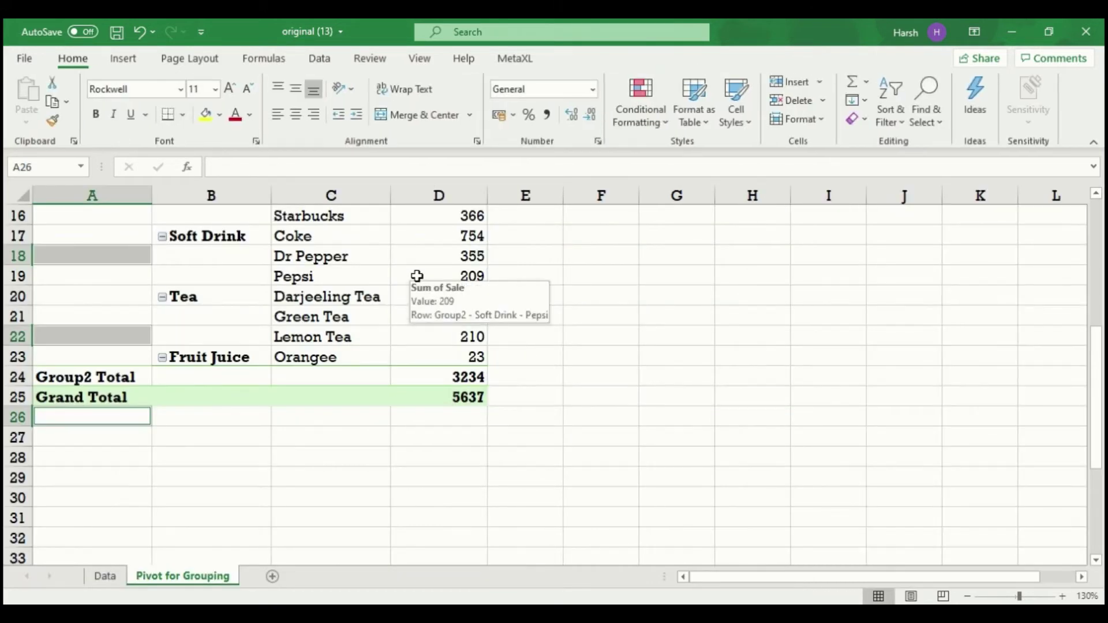
Rename the Group2 label beside Coffee, Soft Drink, Tea and Fruit Juice as "Non-alcholic"
scroll(405, 248, up, 5)
click(85, 483)
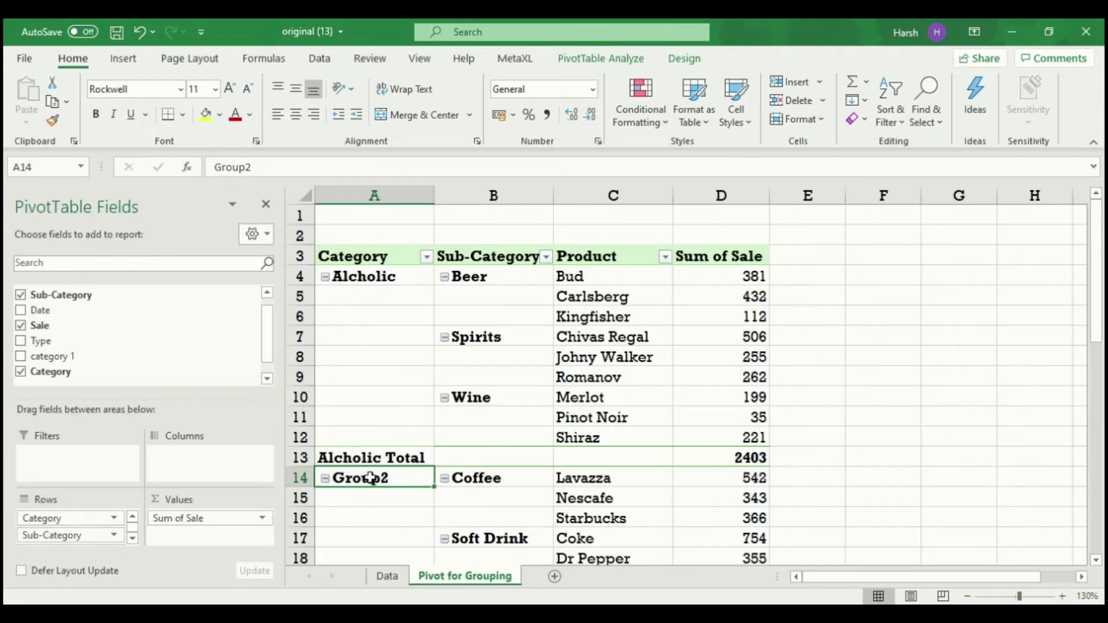
text(Non)
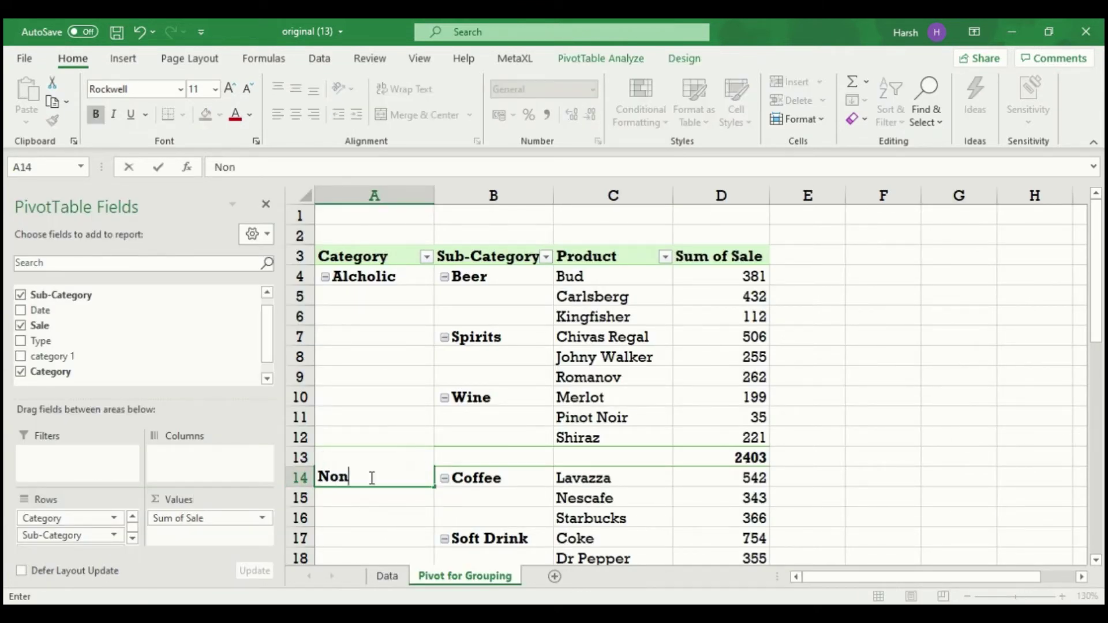
text(-alcholic)
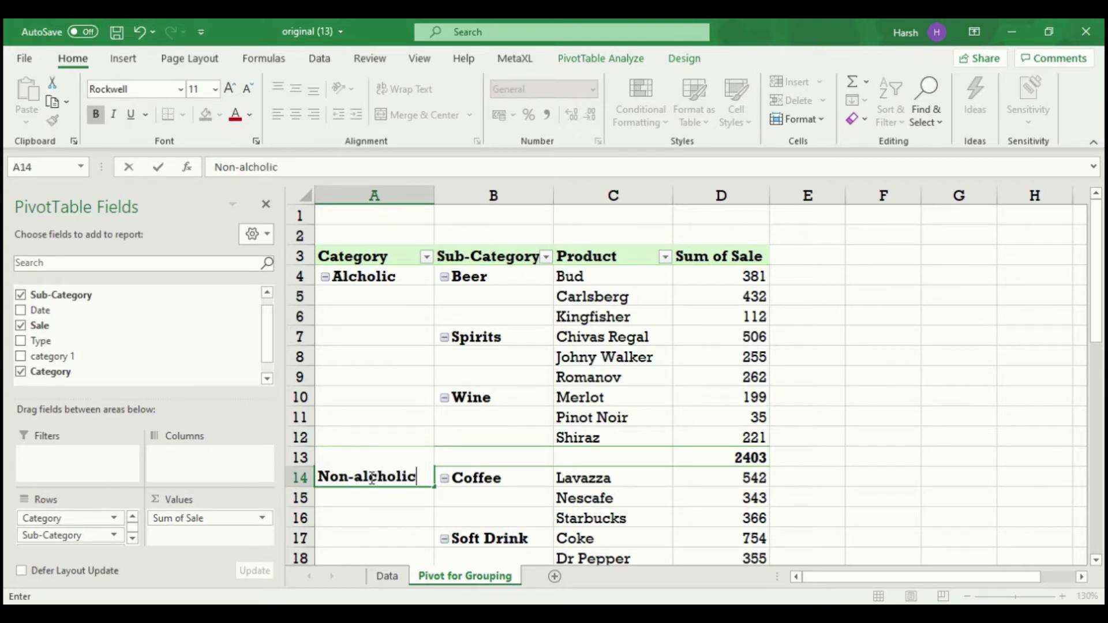
key(Return)
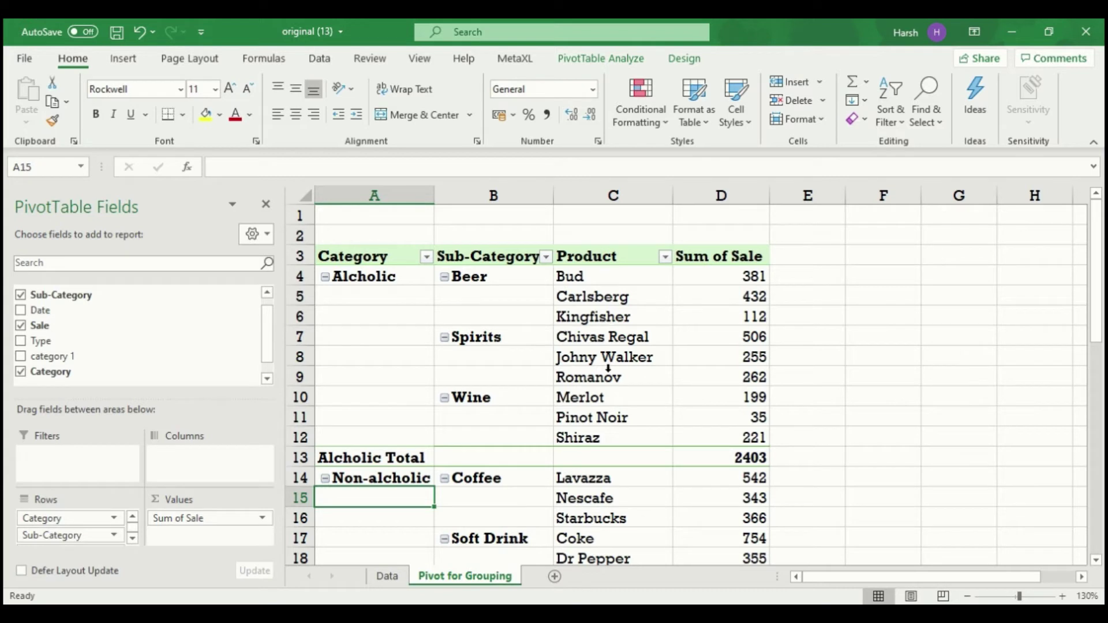
Remove the Product field from the pivot table, leaving only Category and Sub-Category as row fields
click(608, 368)
right_click(603, 374)
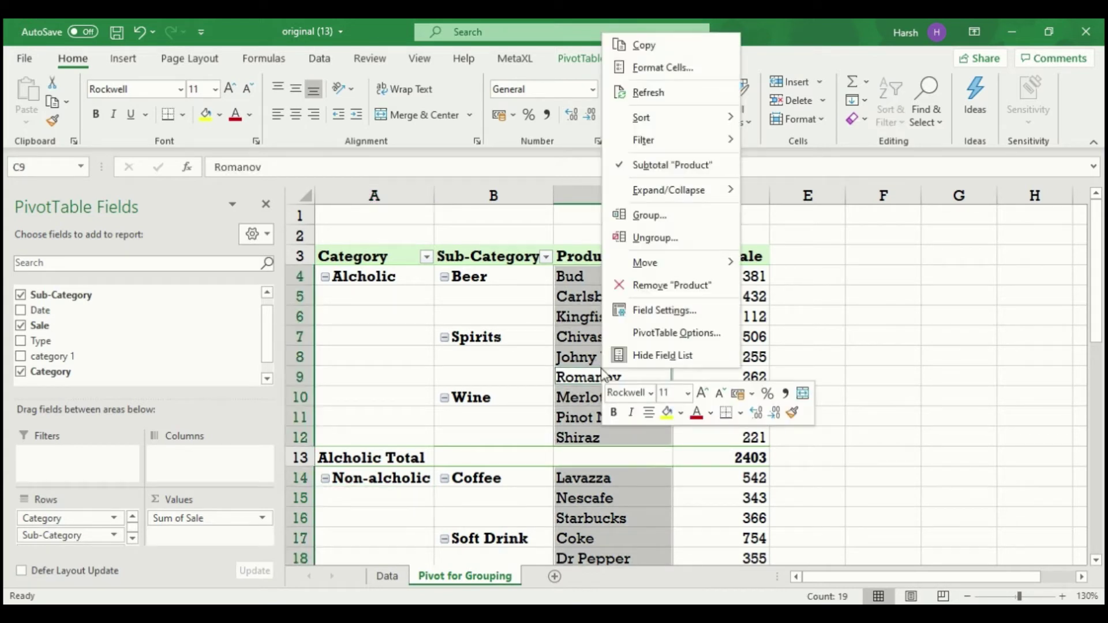
click(638, 286)
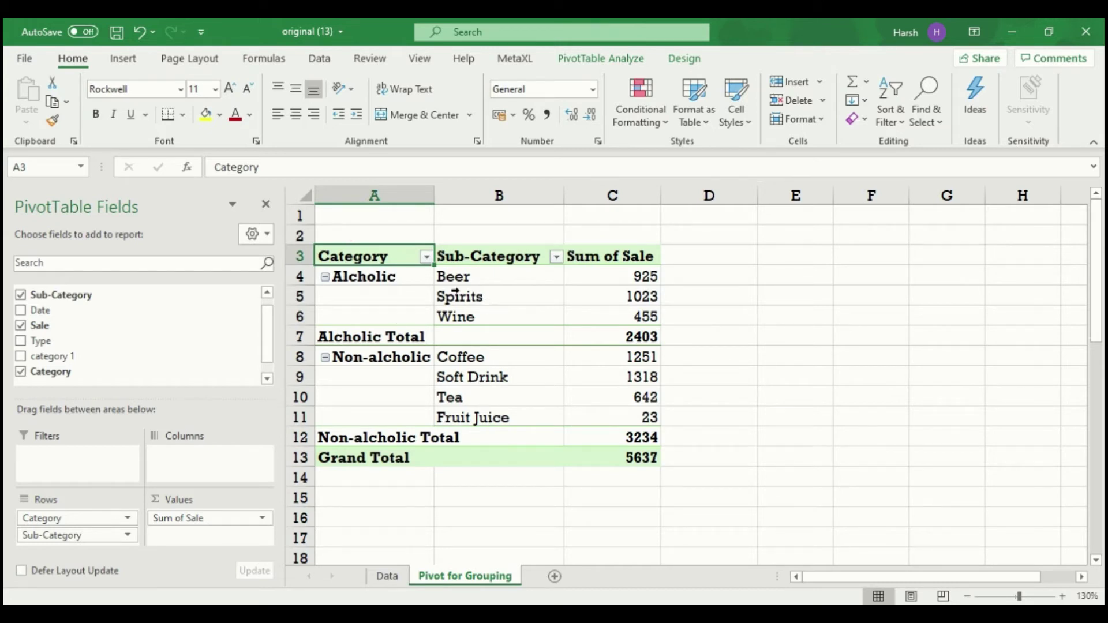
Remove the Sub-Category field from the pivot table and add it back to the report
right_click(483, 297)
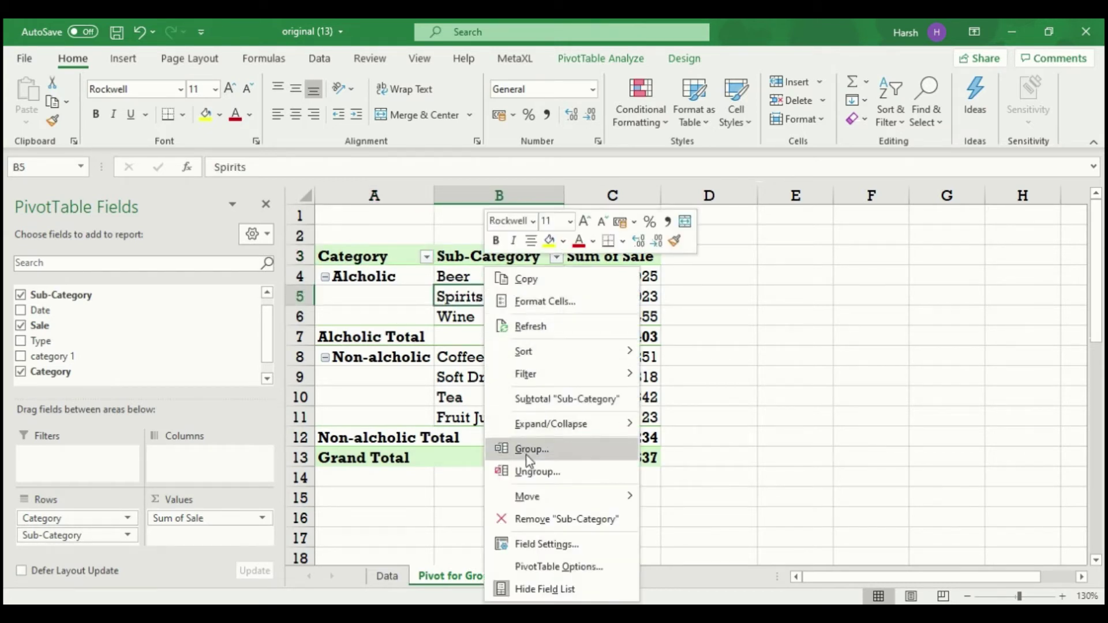
click(543, 520)
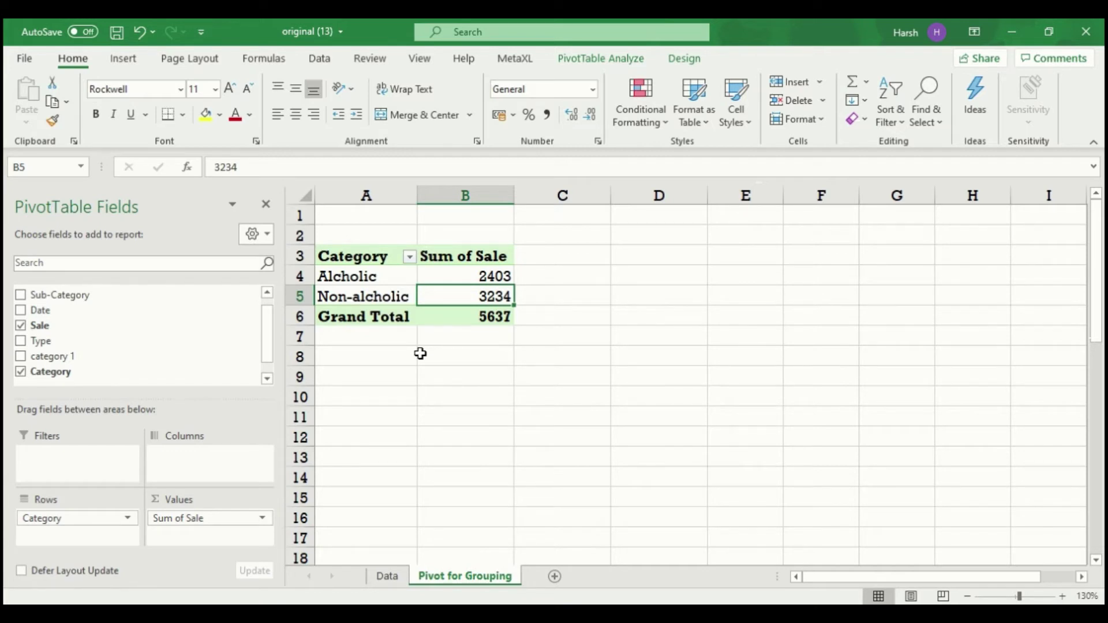
click(21, 295)
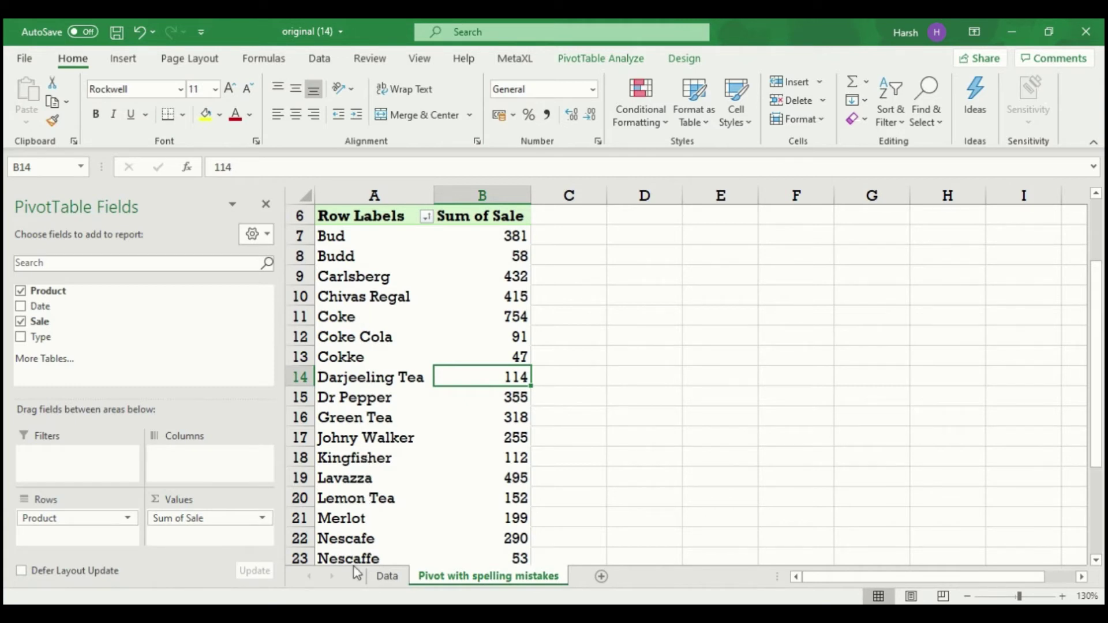
Examine the product names on the Data sheet and the Bud and Coke spelling variants in the "Pivot with spelling mistakes" sheet
click(388, 576)
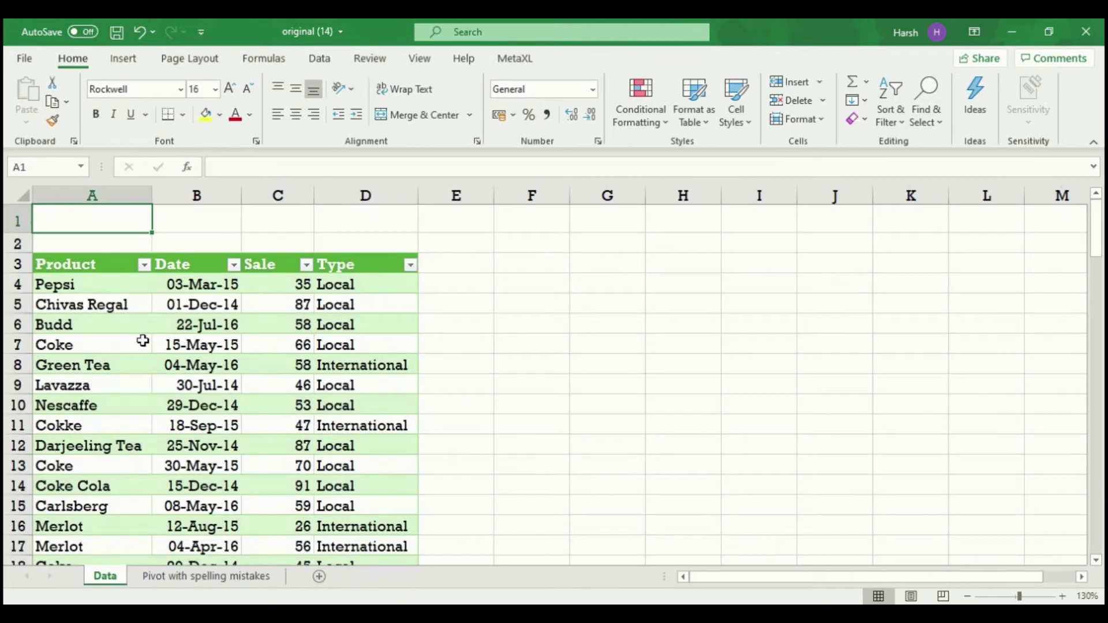
click(190, 576)
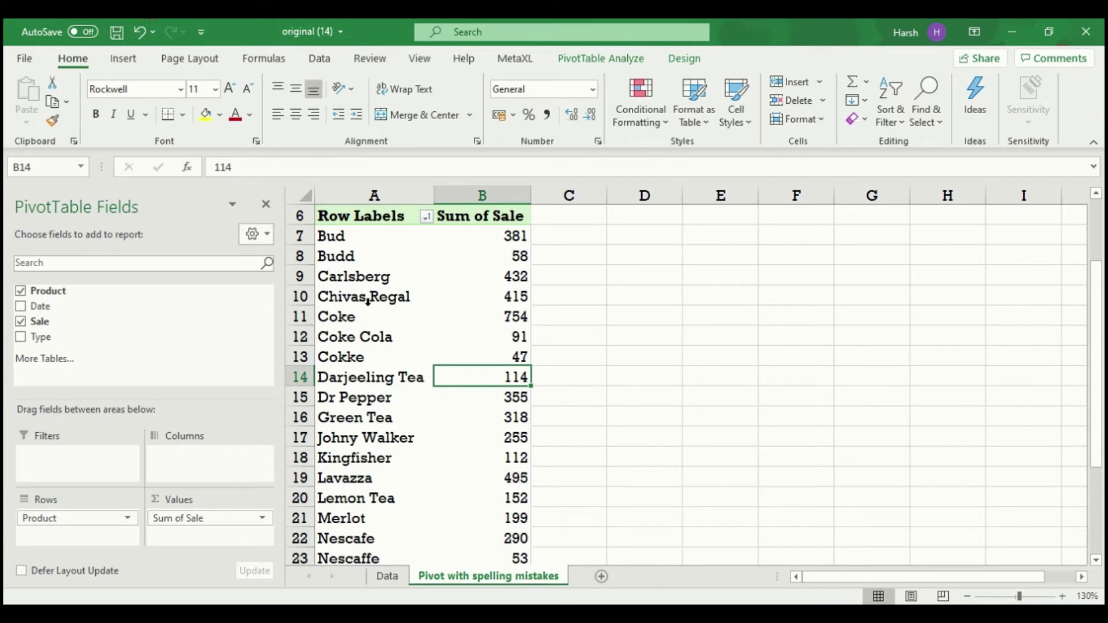
drag(351, 234, 353, 250)
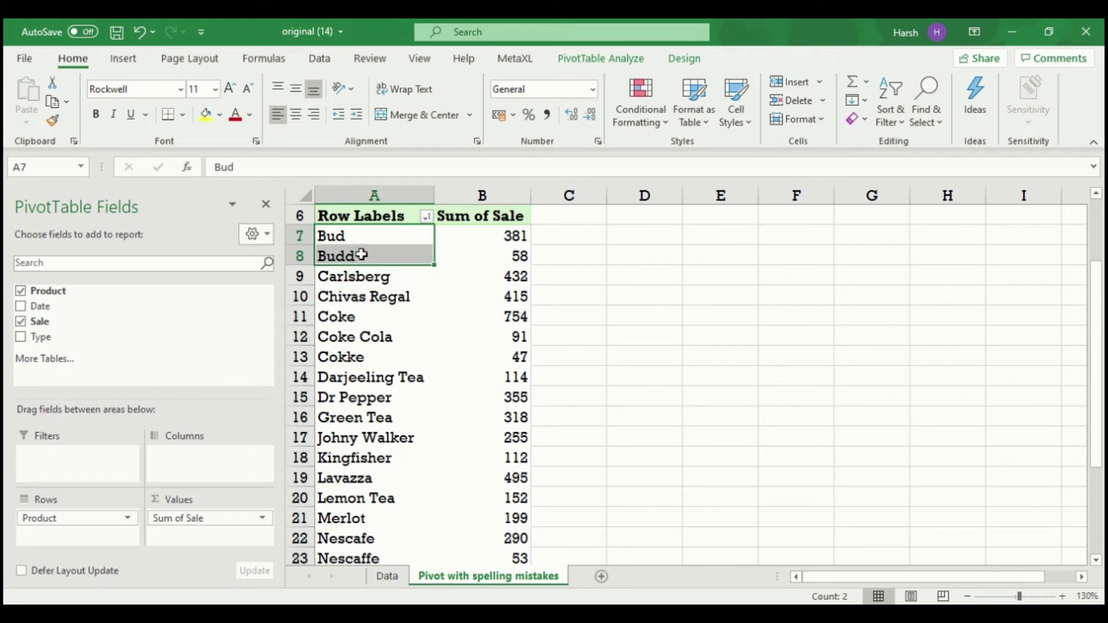
click(356, 320)
click(360, 340)
click(350, 357)
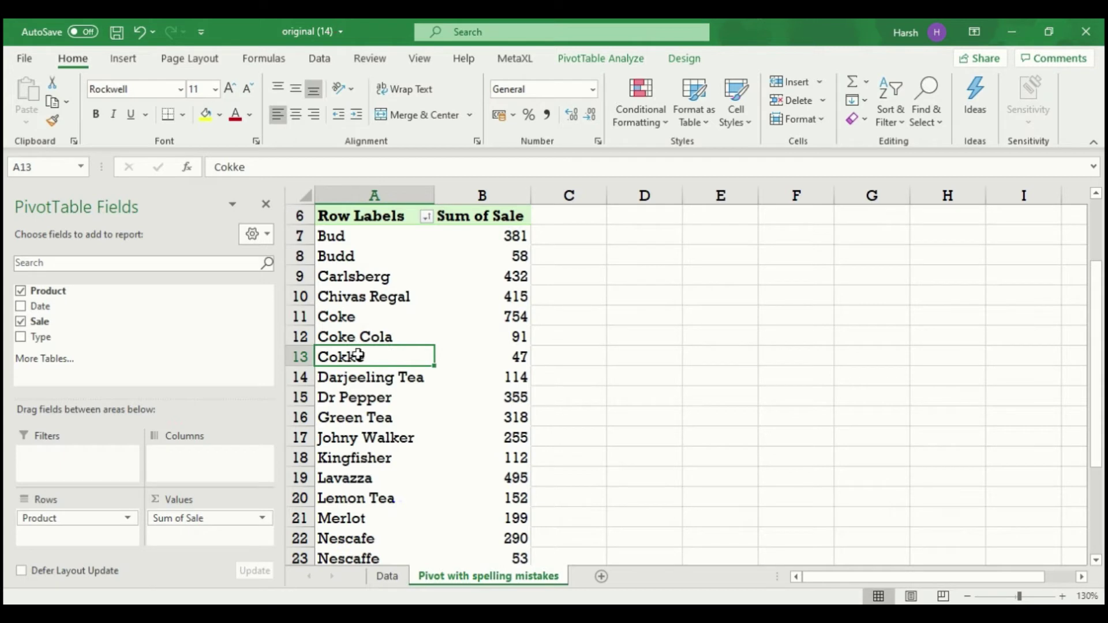
Group the Coke, Coke Cola and Cokke items in the pivot table's row labels
drag(361, 358, 358, 324)
right_click(357, 327)
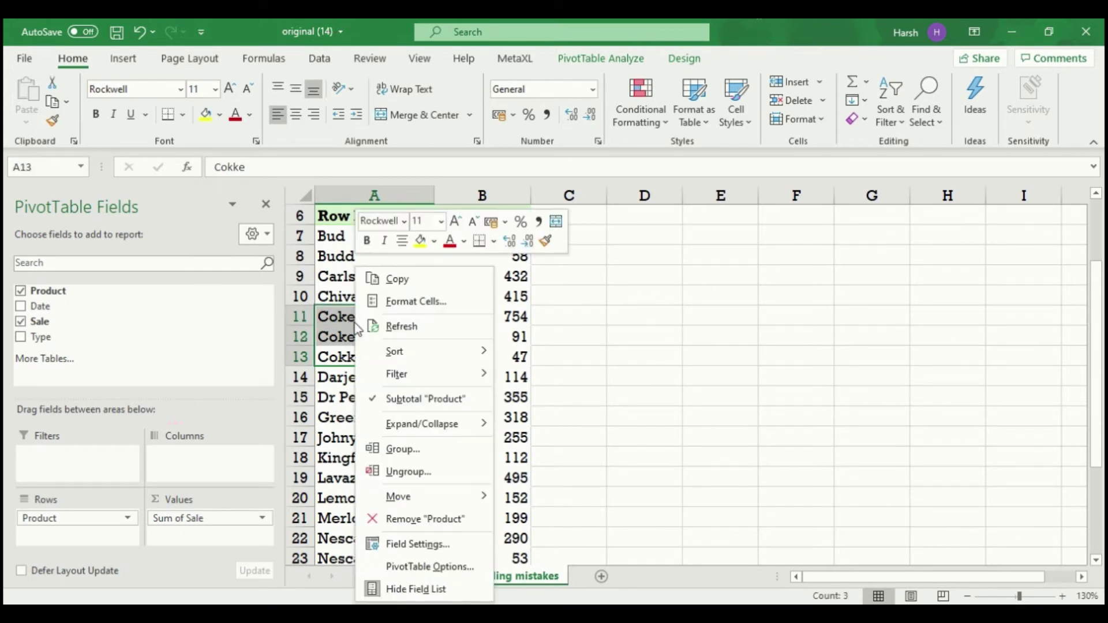
click(394, 451)
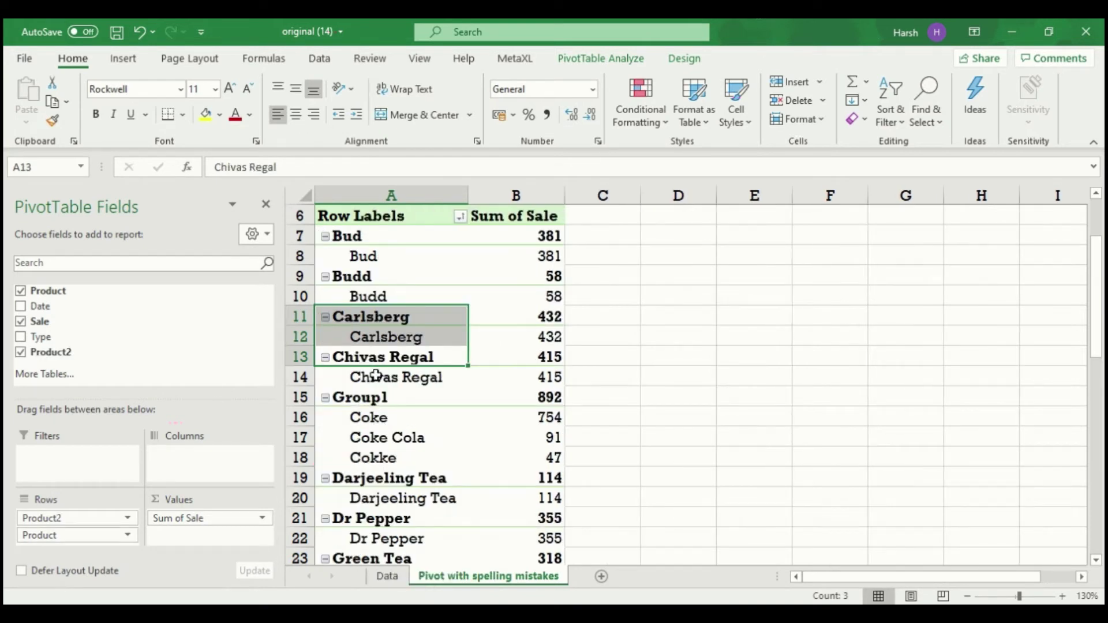
Show the pivot table in tabular form and rename the Group1 label beside the Coke variants as "Coke"
click(374, 398)
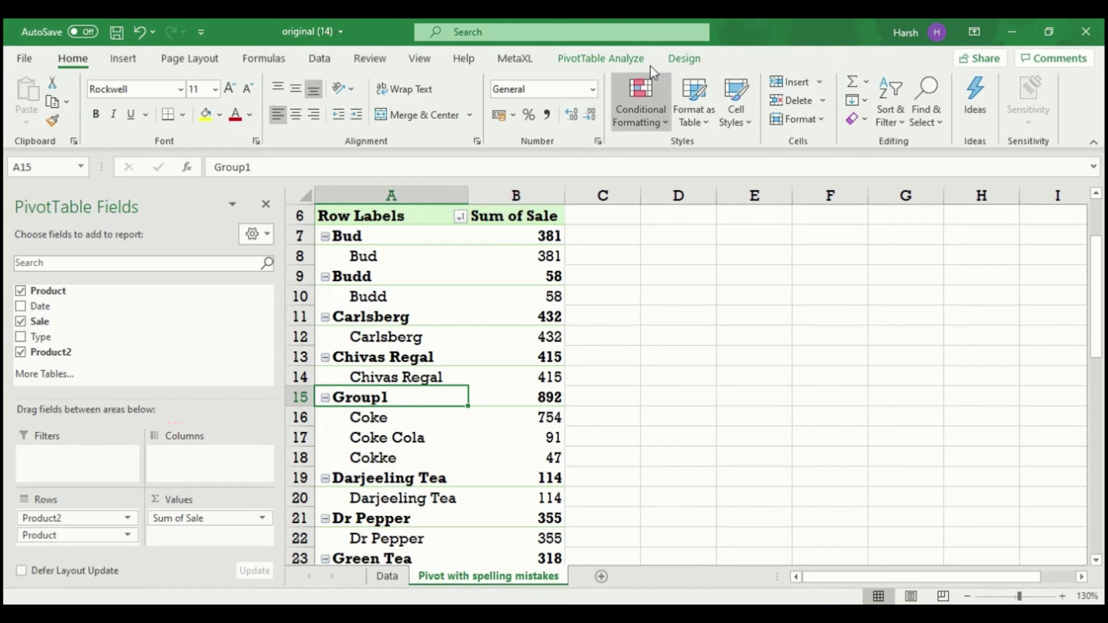
click(671, 63)
click(118, 101)
click(142, 235)
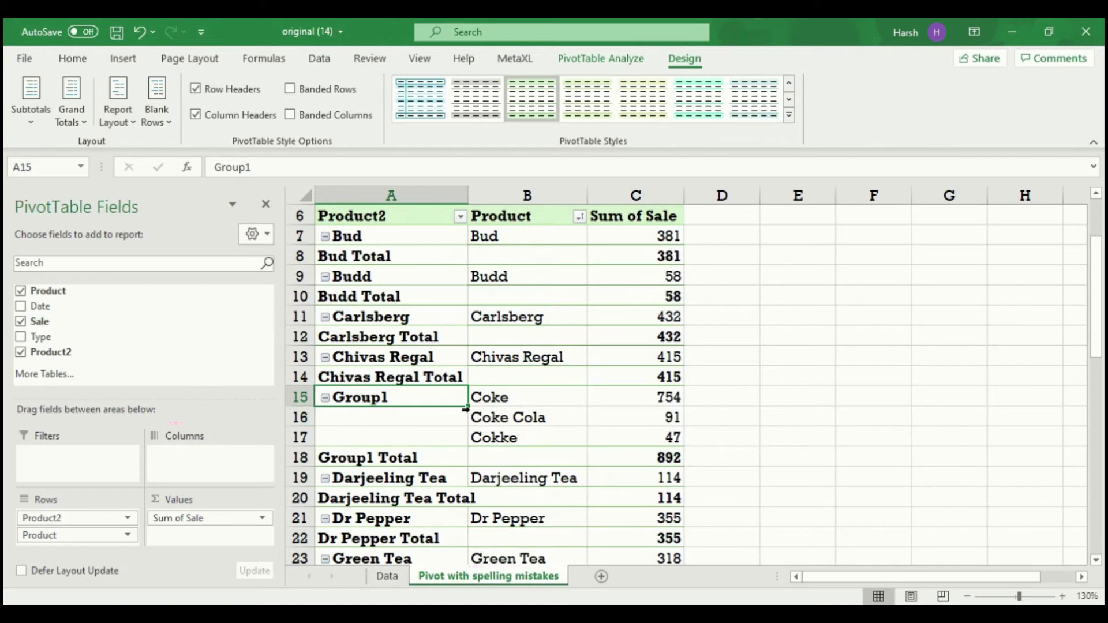
text(Coke)
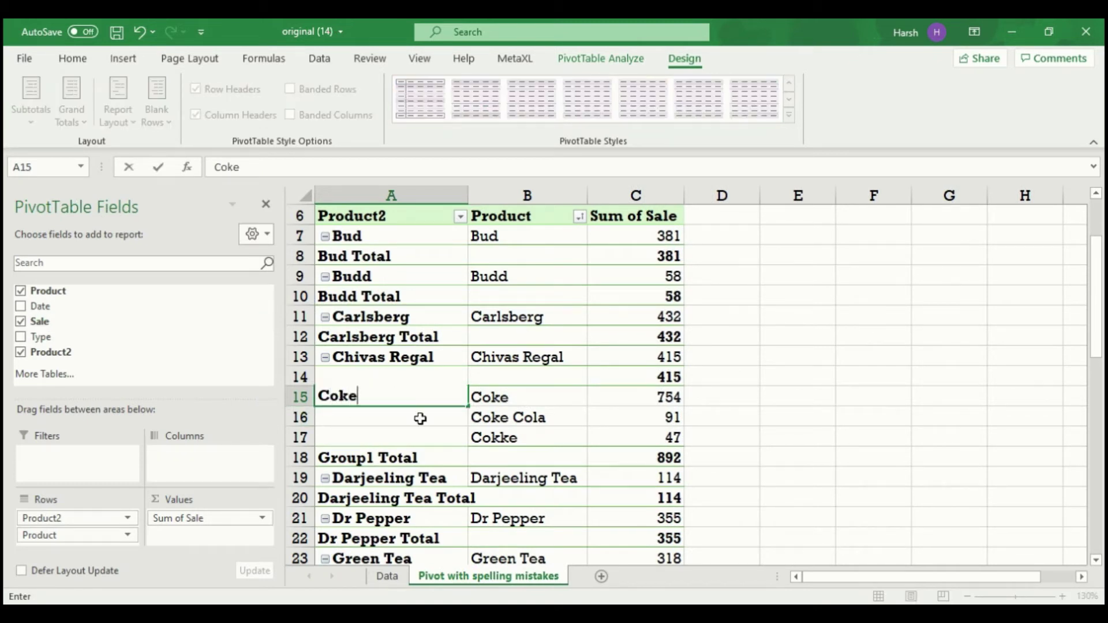
click(502, 417)
Remove the Product field from the pivot table to view only the grouped names, and undo the removal
right_click(508, 416)
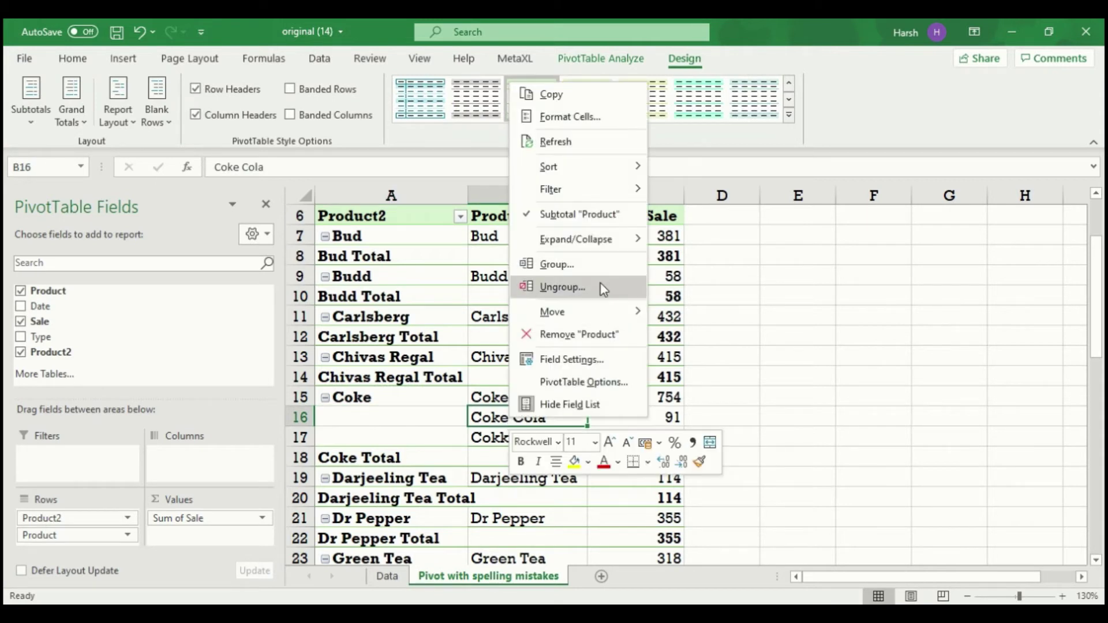
click(577, 333)
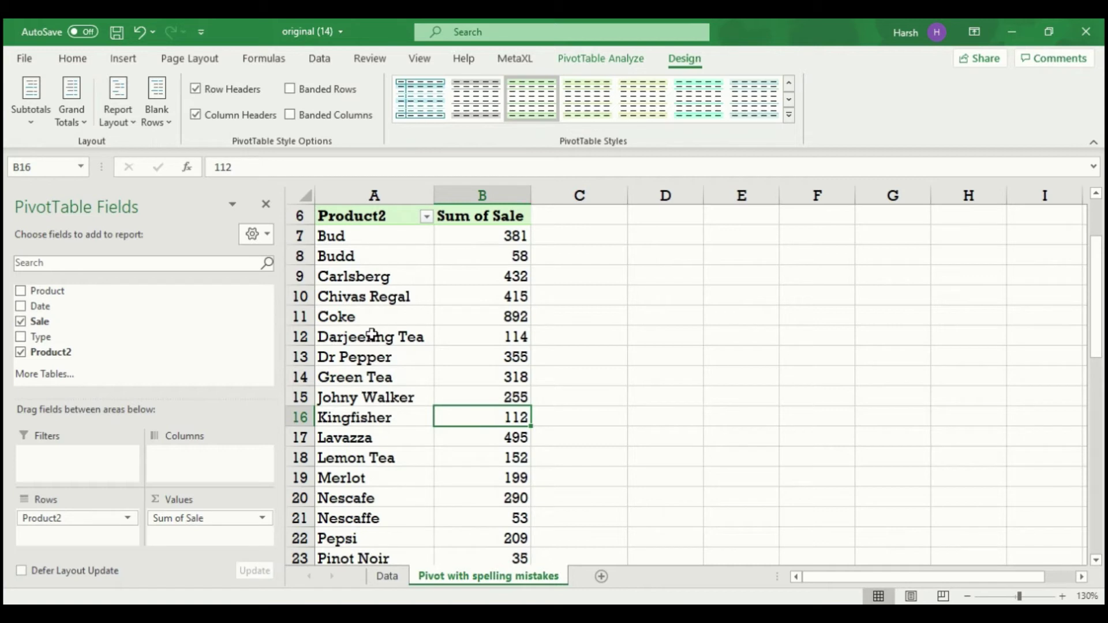
click(371, 317)
key(ctrl+z)
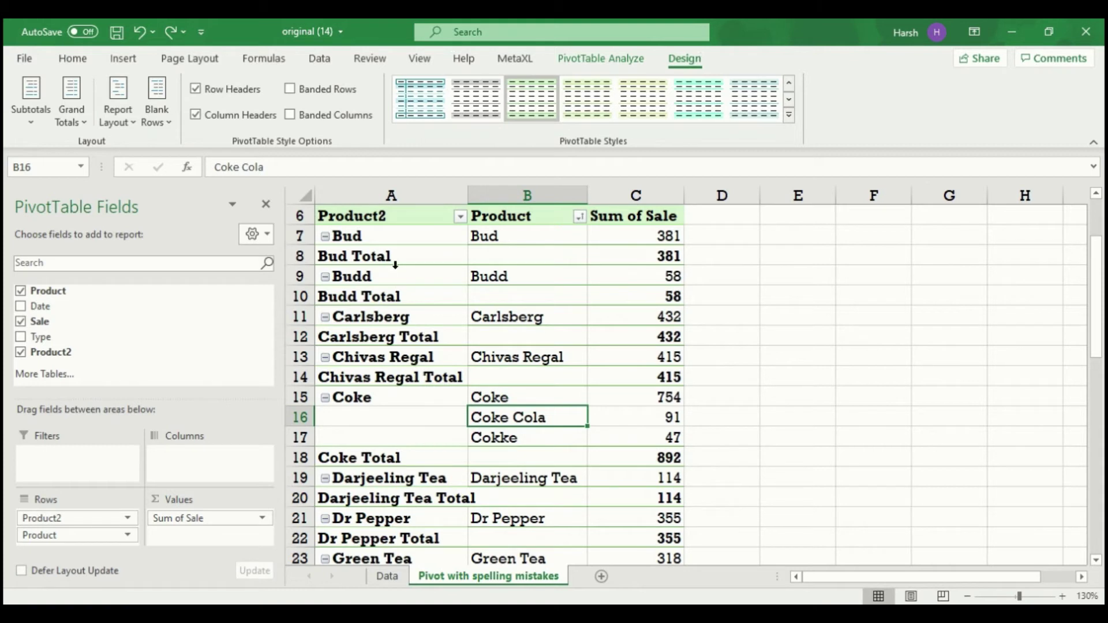
Group the Bud and Budd items in the Product2 column
click(378, 278)
ctrl+click(381, 236)
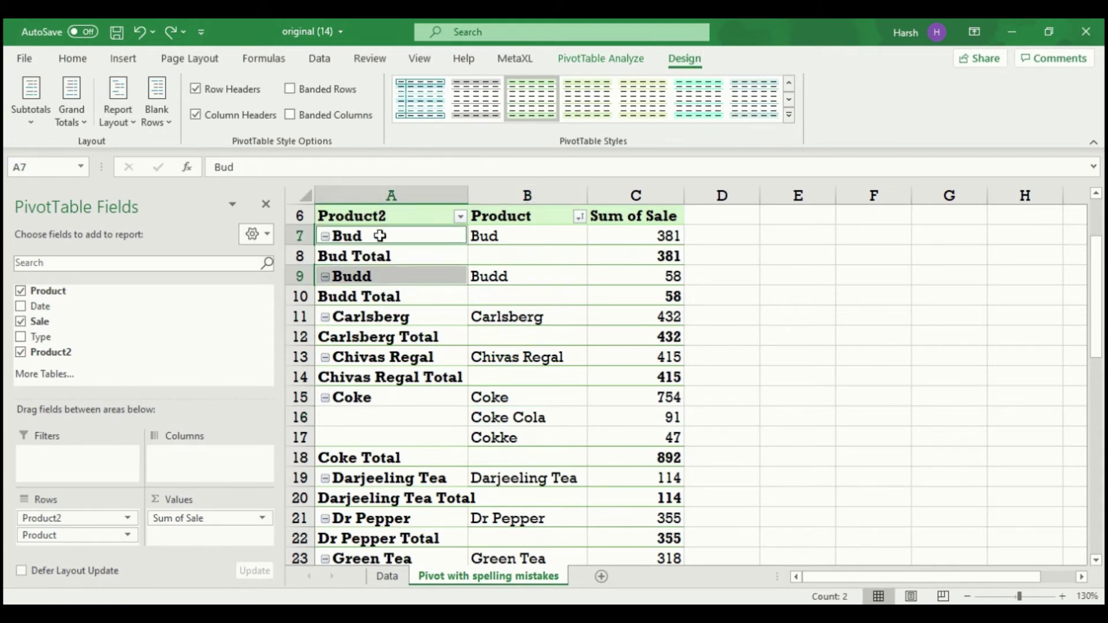
right_click(380, 236)
click(468, 418)
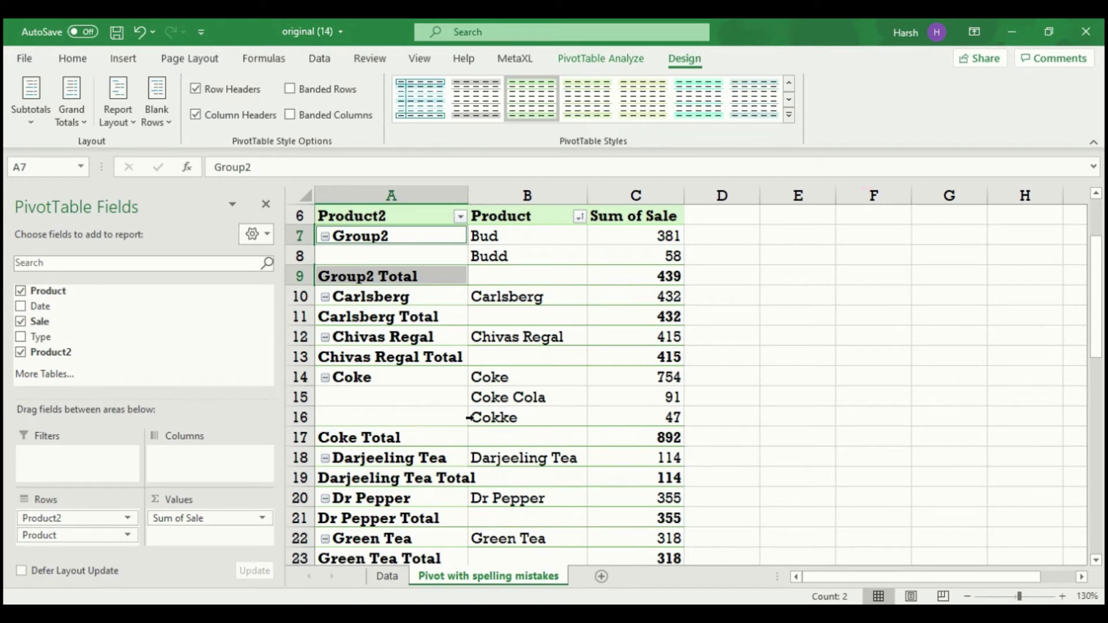
Rename the Group2 label beside the Bud and Budd items as "Bud"
text(Bud)
click(404, 396)
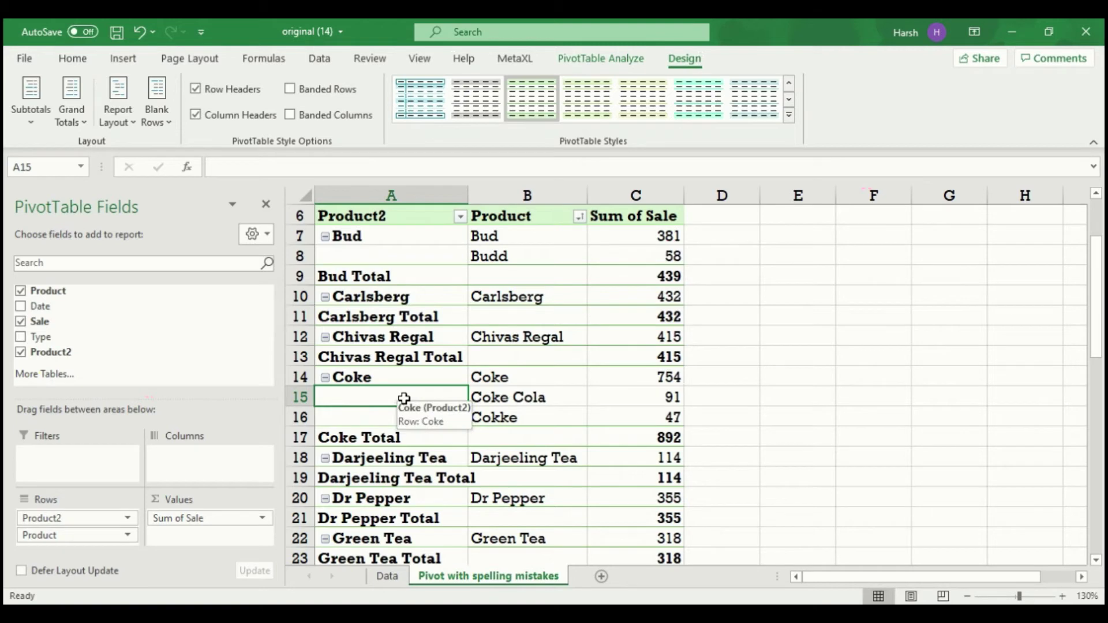
scroll(404, 398, down, 5)
scroll(404, 399, down, 5)
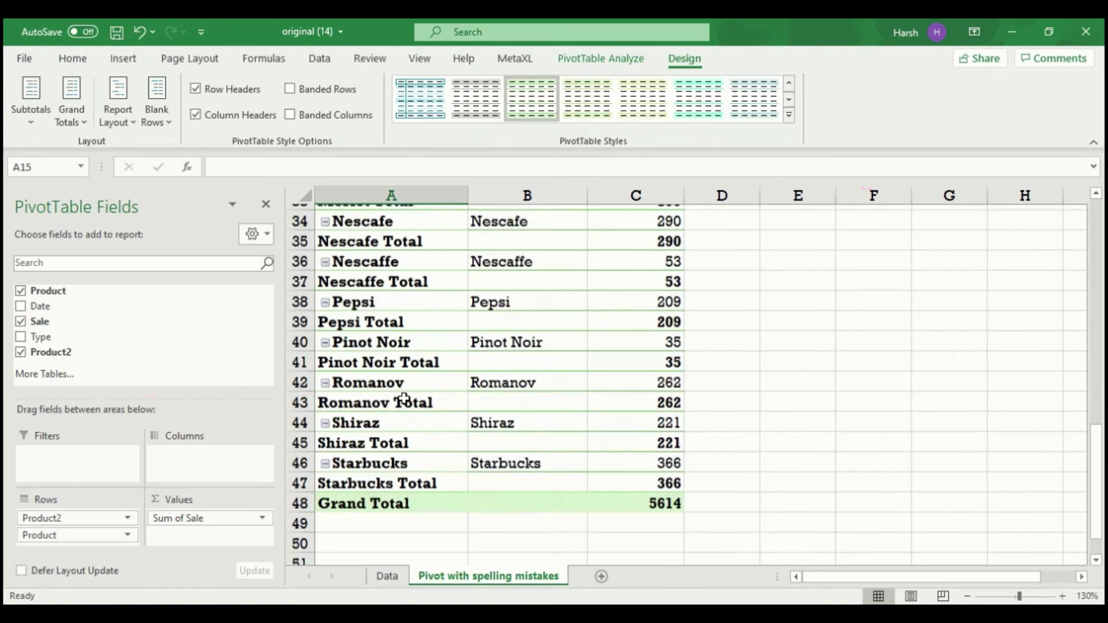
scroll(442, 434, up, 10)
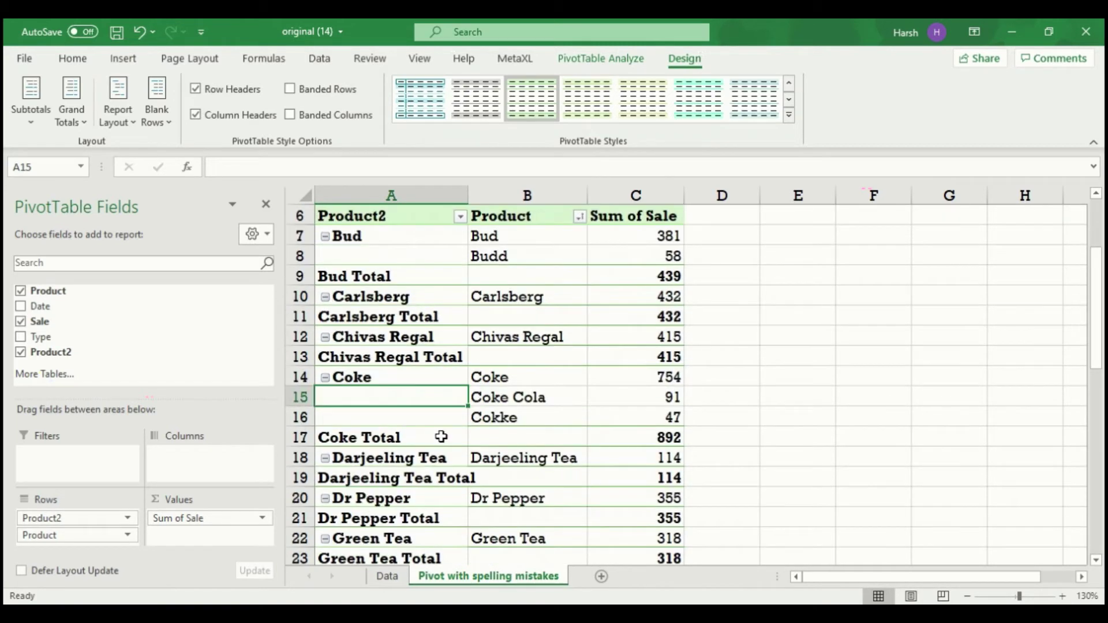
Remove the Product field from the pivot table and rename the Product2 header as "category"
right_click(517, 318)
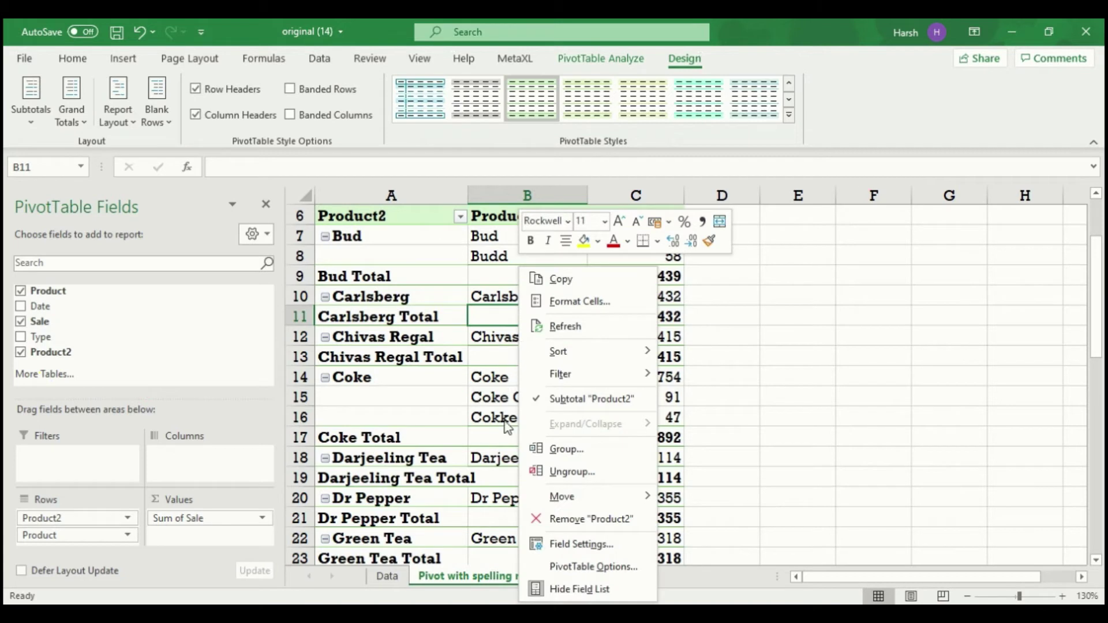
click(555, 520)
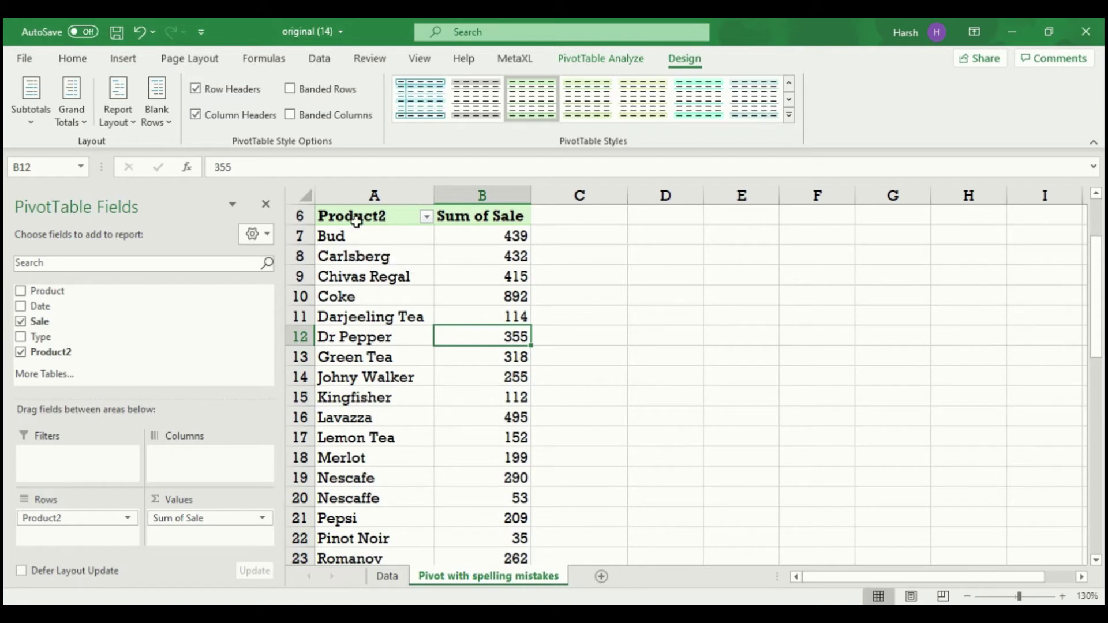
click(384, 216)
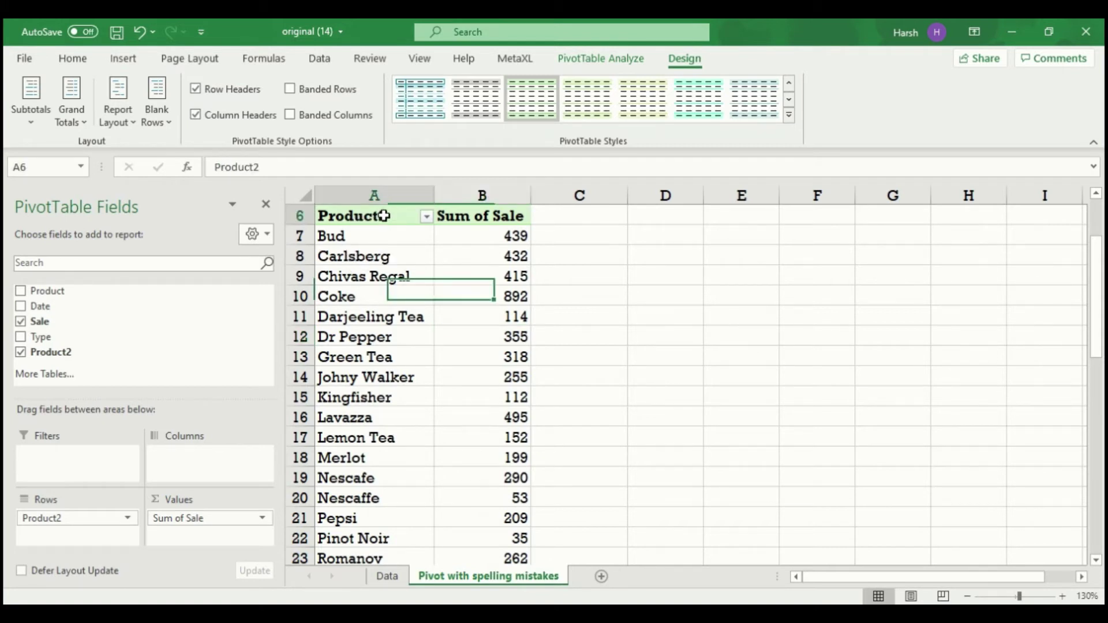
text(cat)
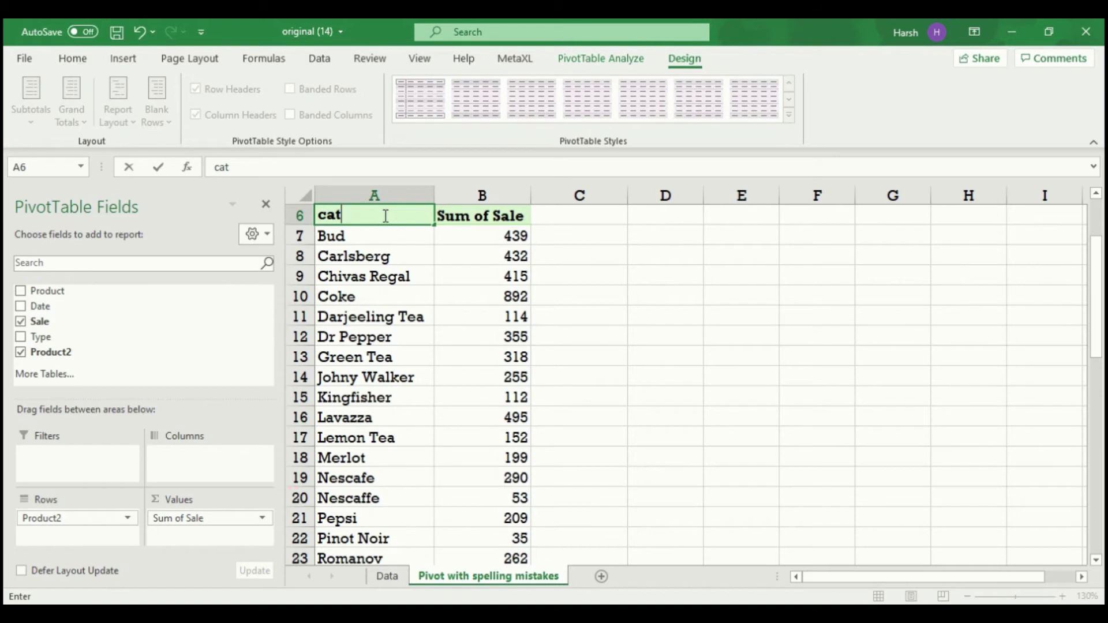
text(egor)
key(BackSpace)
text(gory)
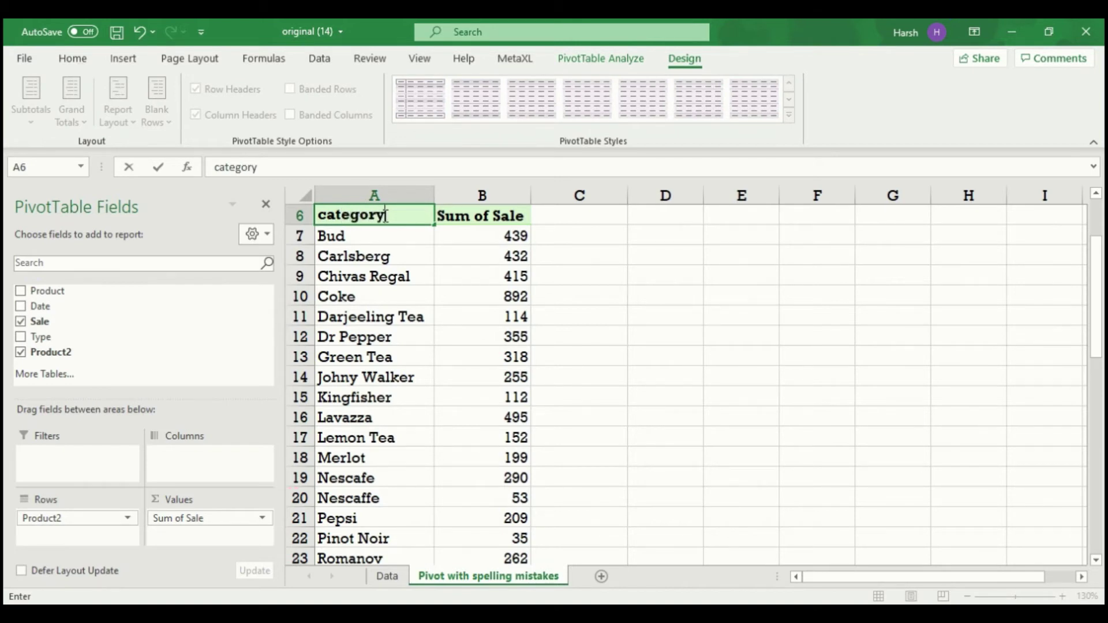
click(569, 397)
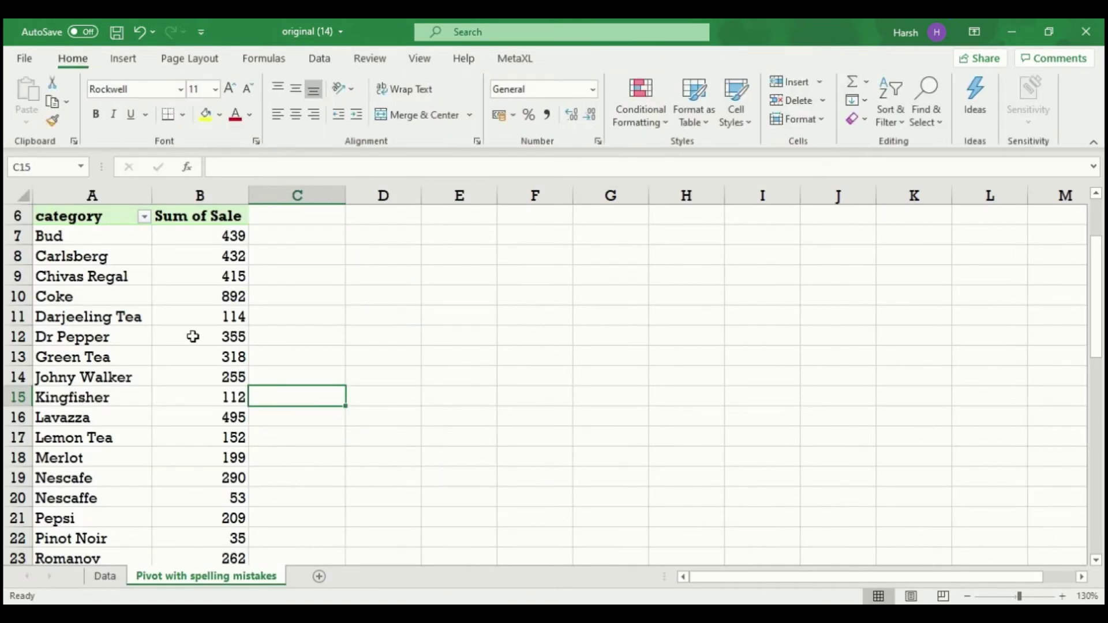
click(83, 239)
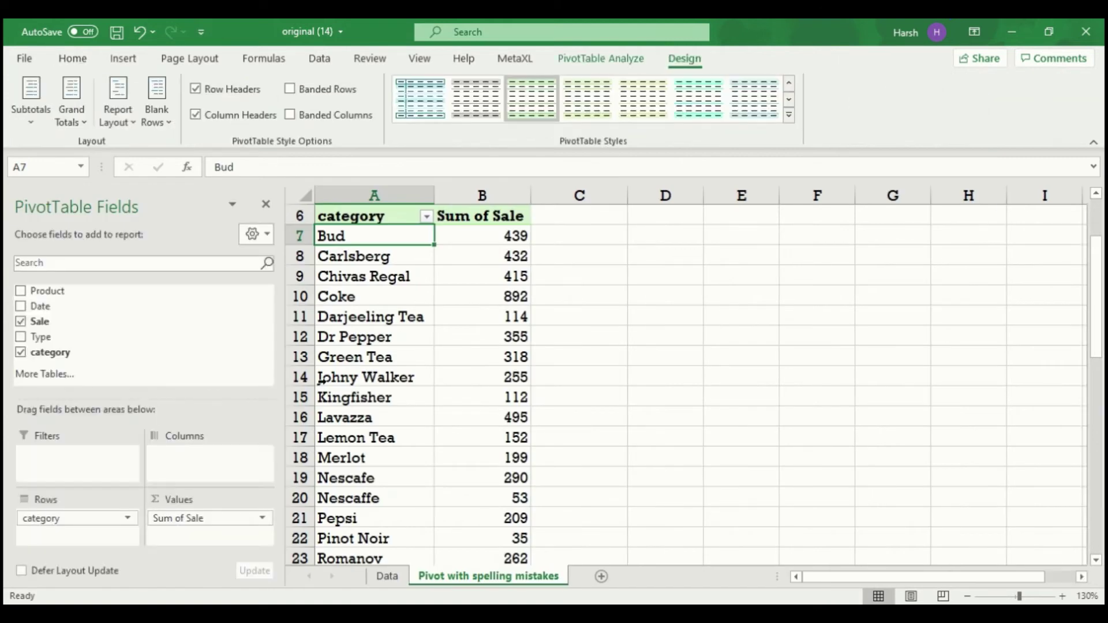
click(360, 287)
click(362, 301)
click(374, 240)
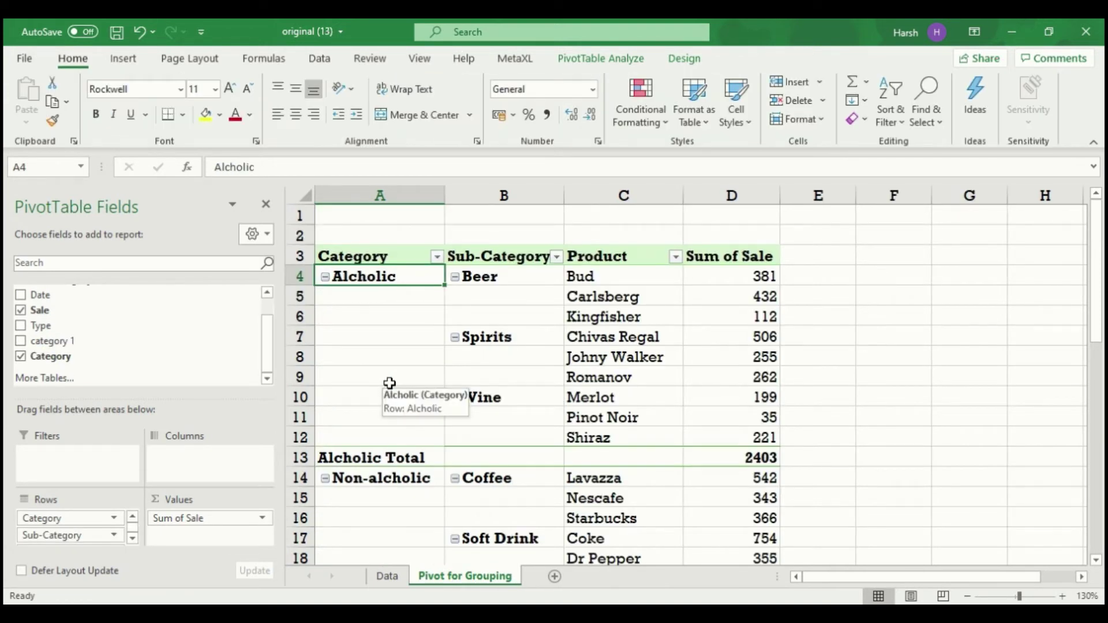
Compare the Category, Sub-Category and Product grouping in the Pivot for Grouping sheet with the source table on the Data sheet
click(650, 355)
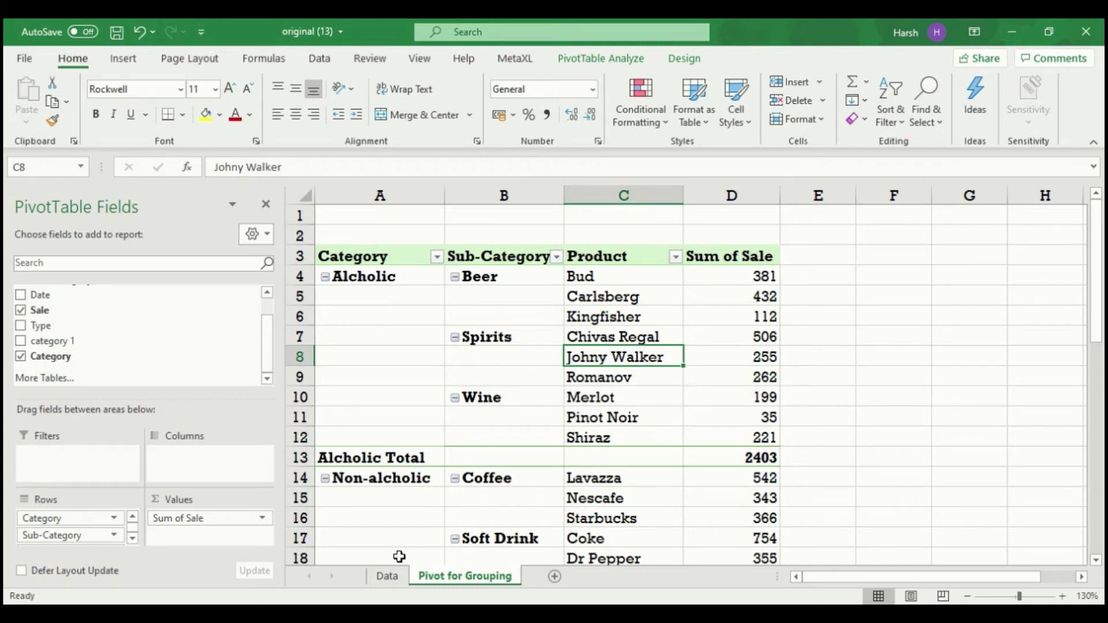
click(387, 576)
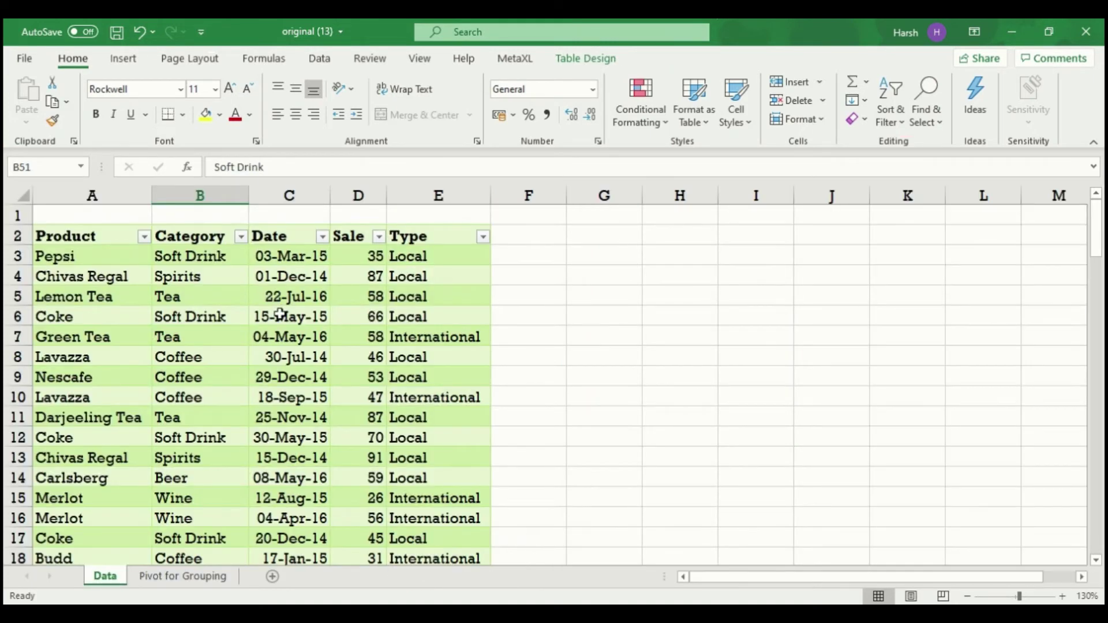
click(183, 576)
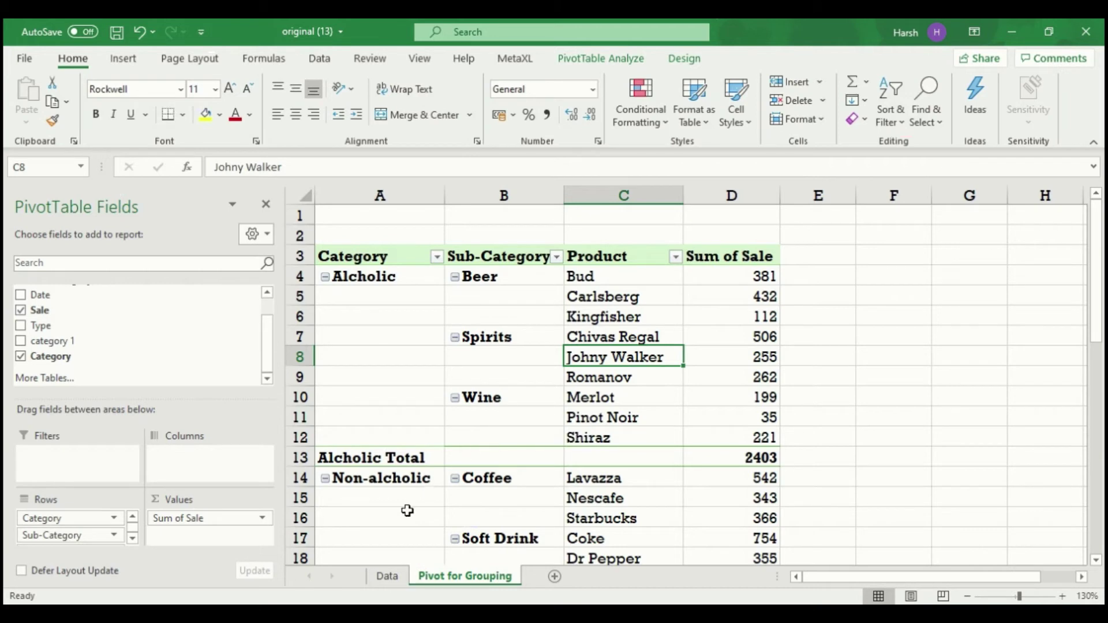
click(387, 576)
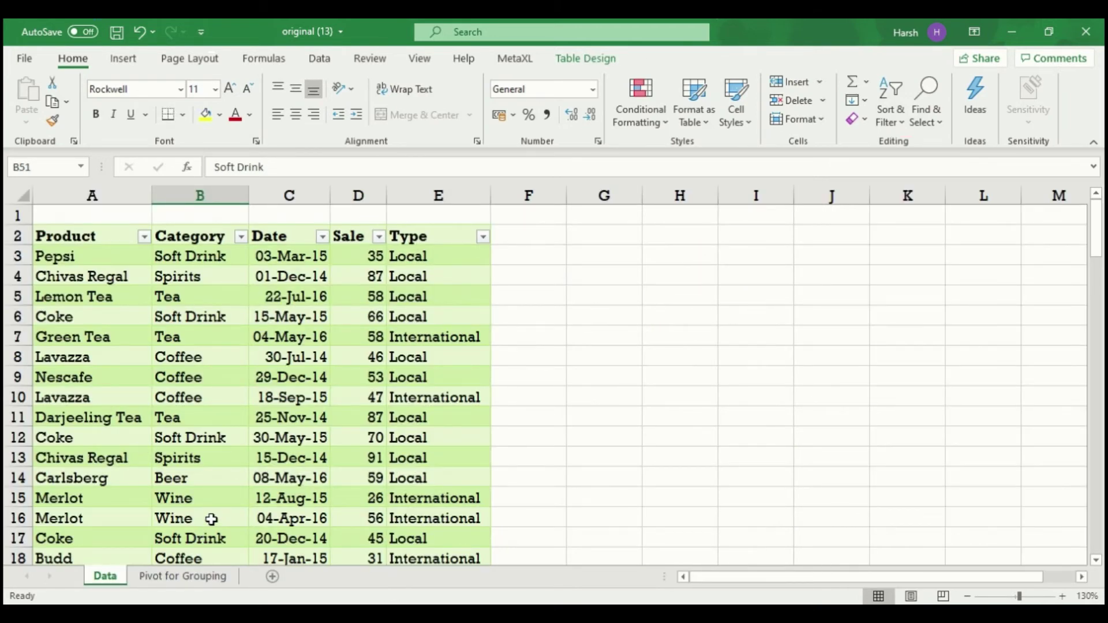
click(183, 576)
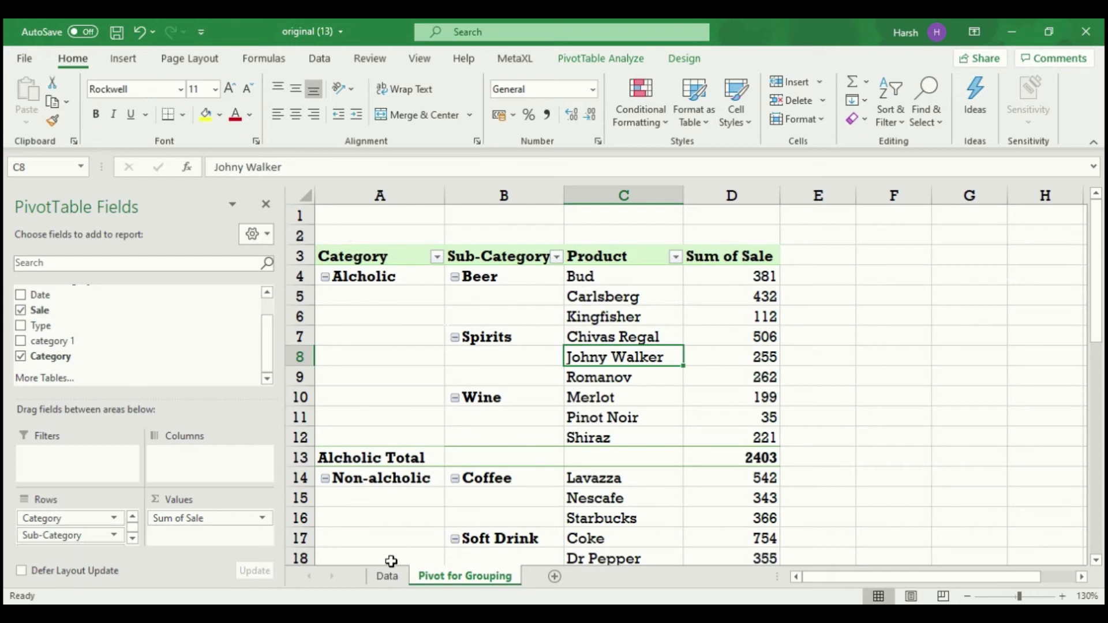
Remove the Category, Sub-Category and Sale fields from the pivot table, keeping only Product
click(21, 358)
scroll(139, 326, up, 2)
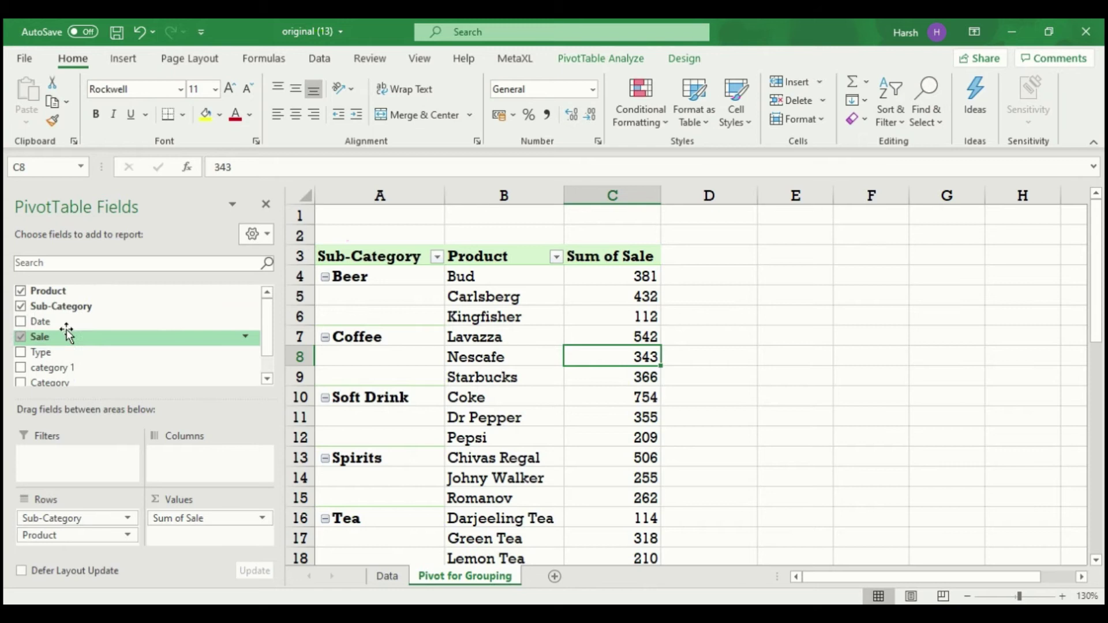
click(21, 307)
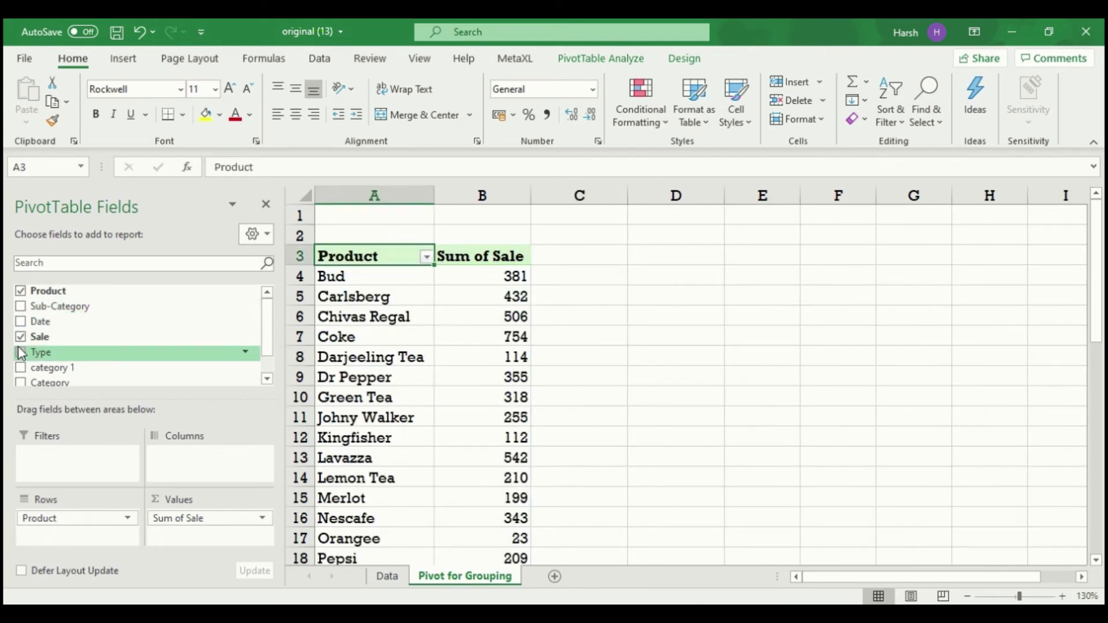
click(21, 338)
click(396, 276)
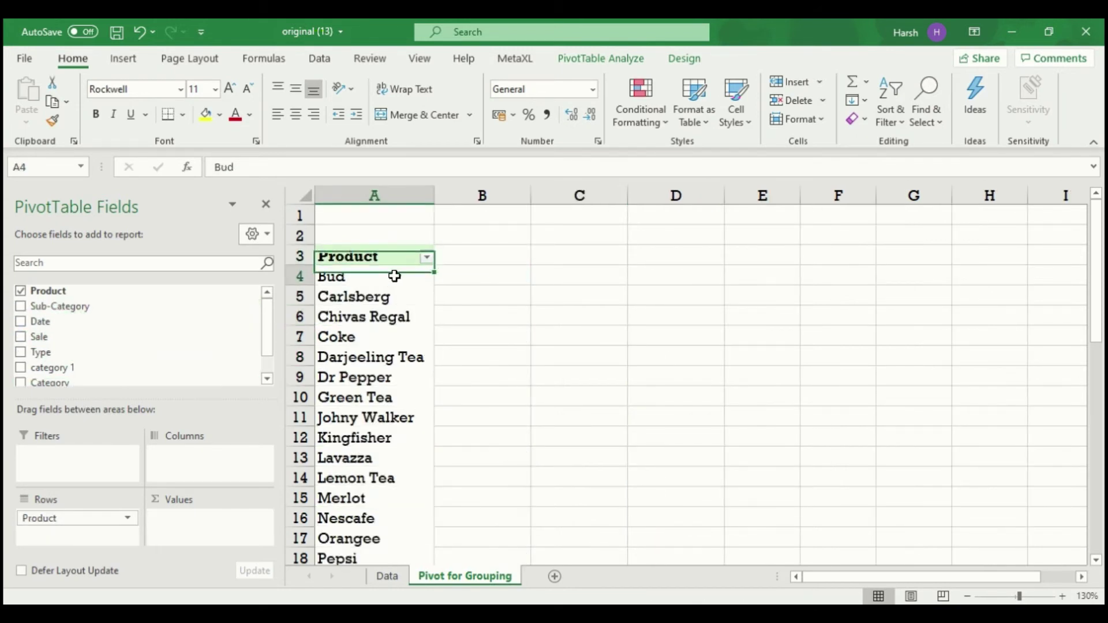
Copy the pivot table's product names from Bud to Starbucks and paste them into a new sheet starting at cell D4
click(388, 576)
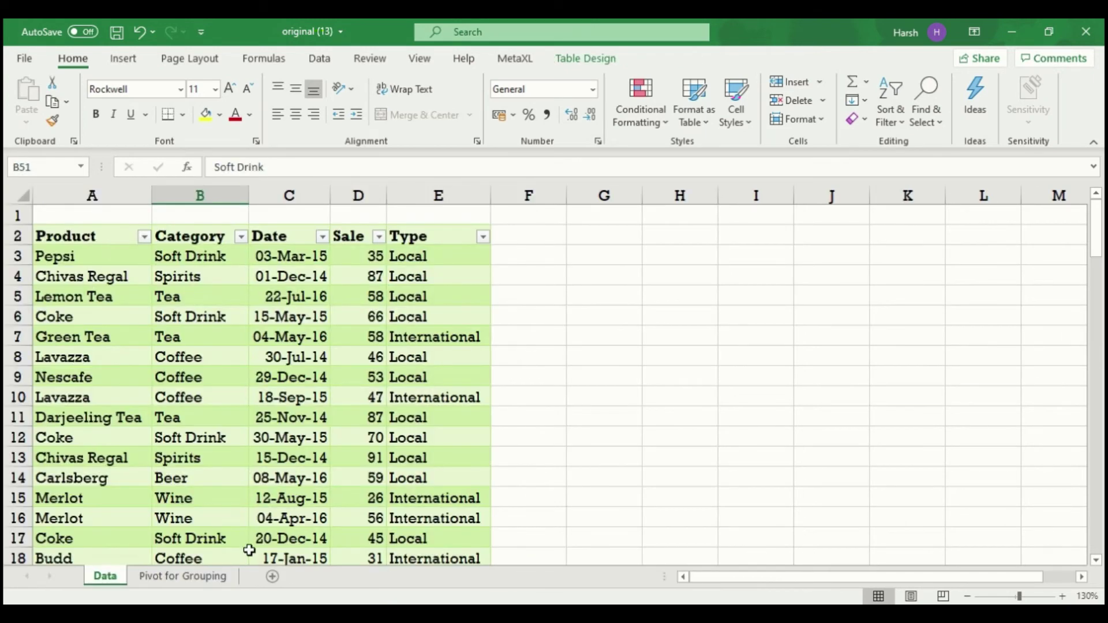
click(191, 576)
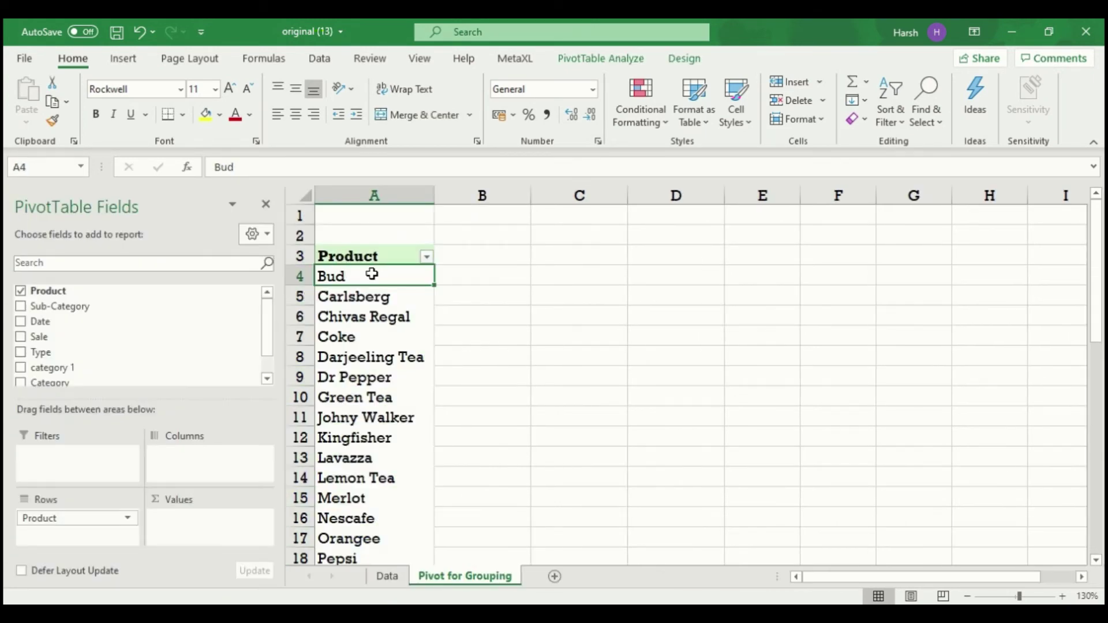
drag(371, 275, 384, 501)
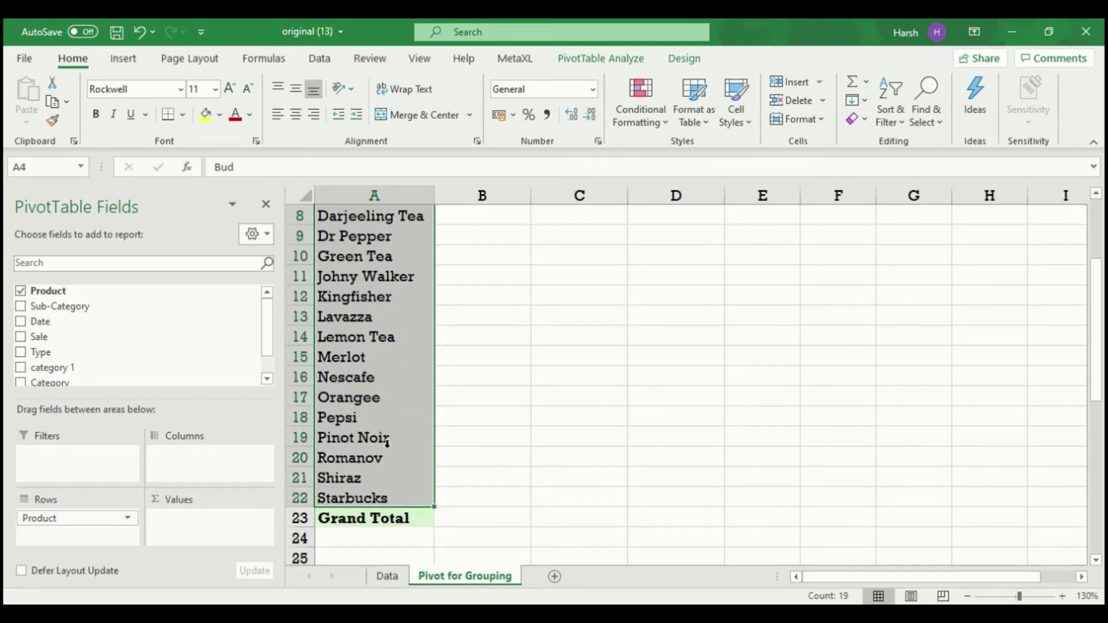
key(ctrl+c)
click(556, 578)
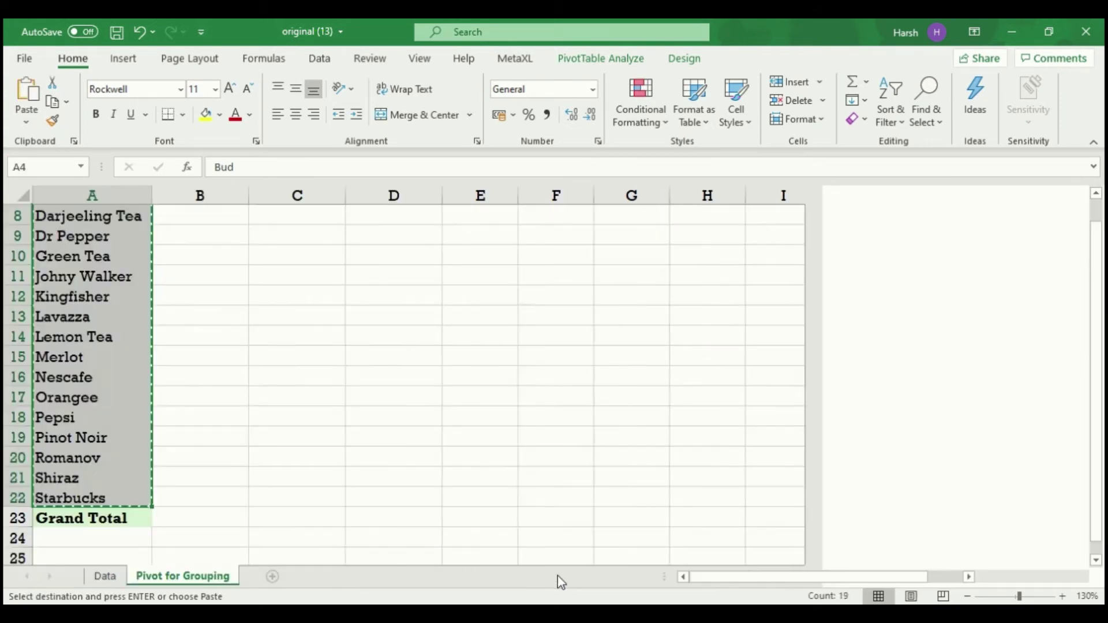
click(273, 577)
click(235, 252)
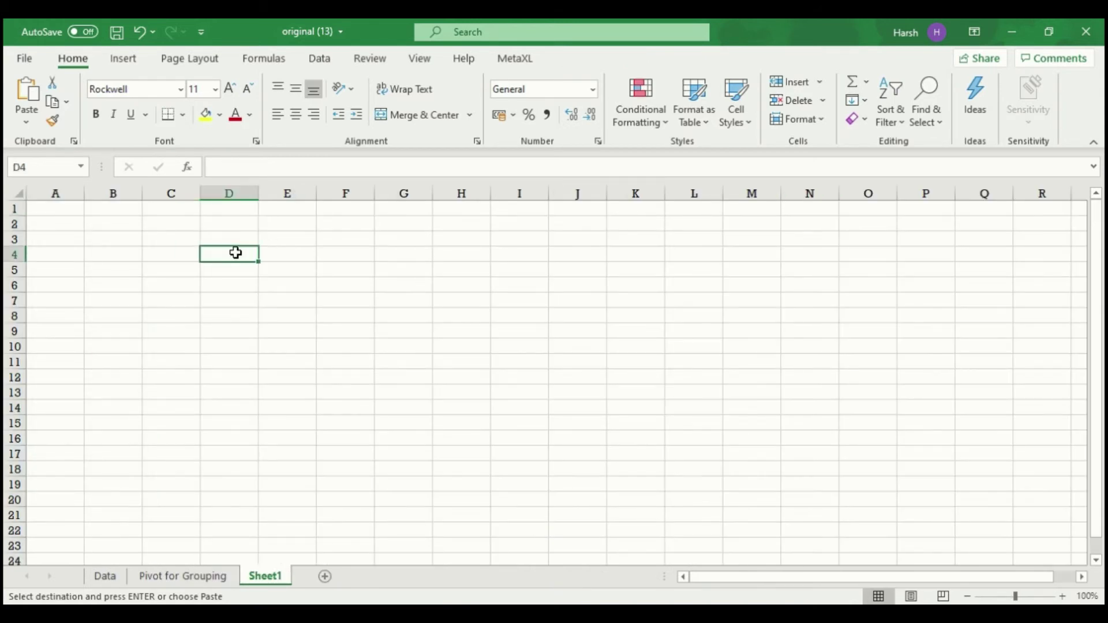
key(ctrl+v)
Add the heading "Product" in cell D3 and widen column D to fit the product names
click(240, 241)
text(C)
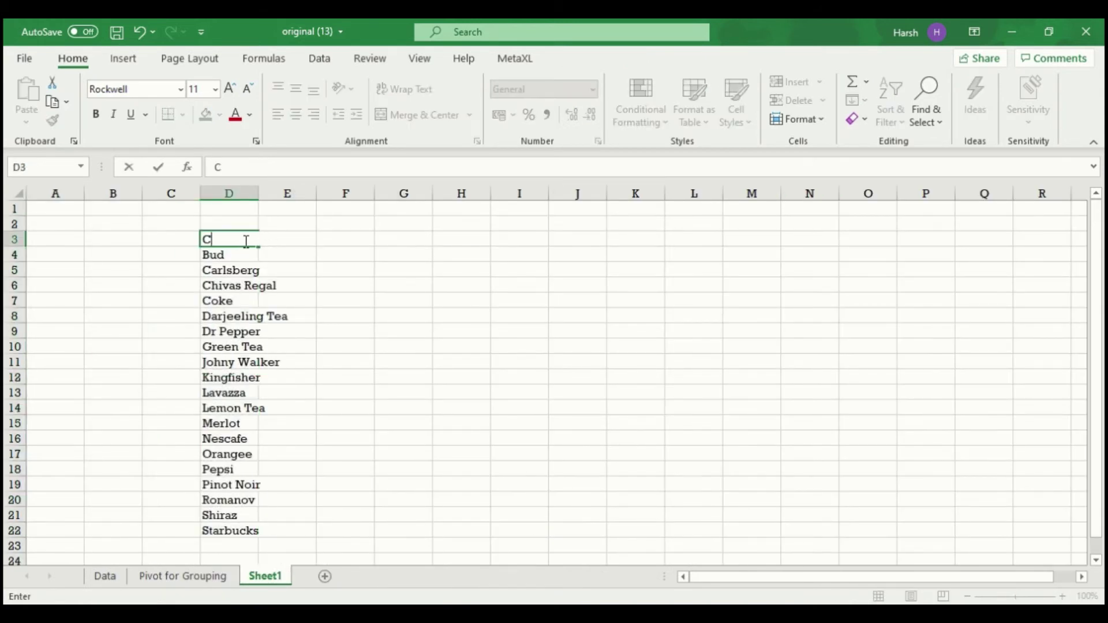
text(Product)
click(307, 298)
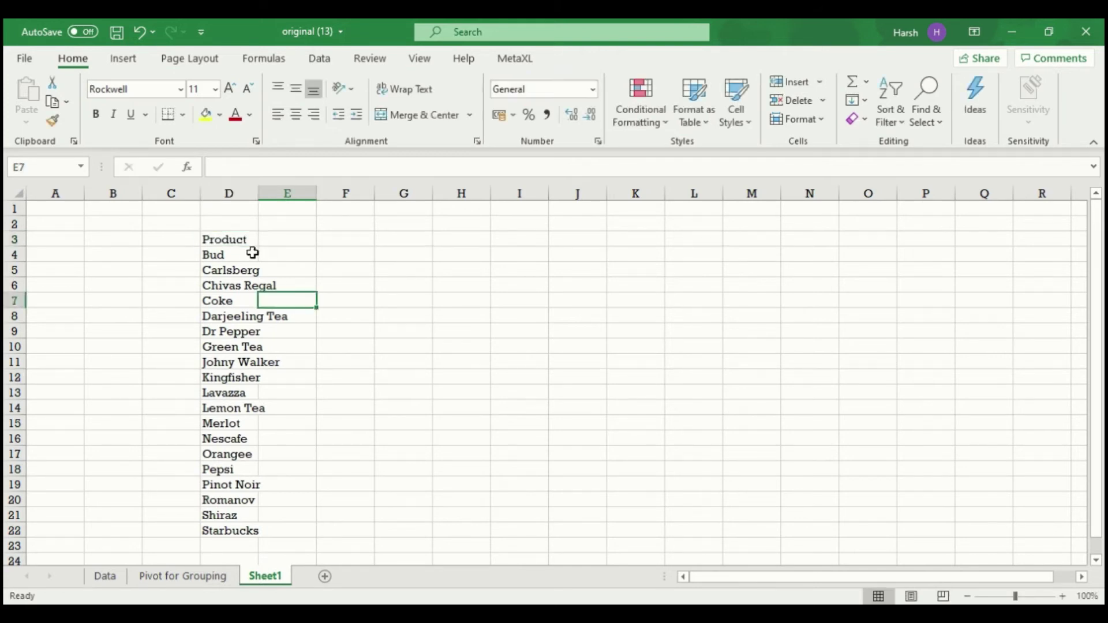
drag(259, 194, 304, 194)
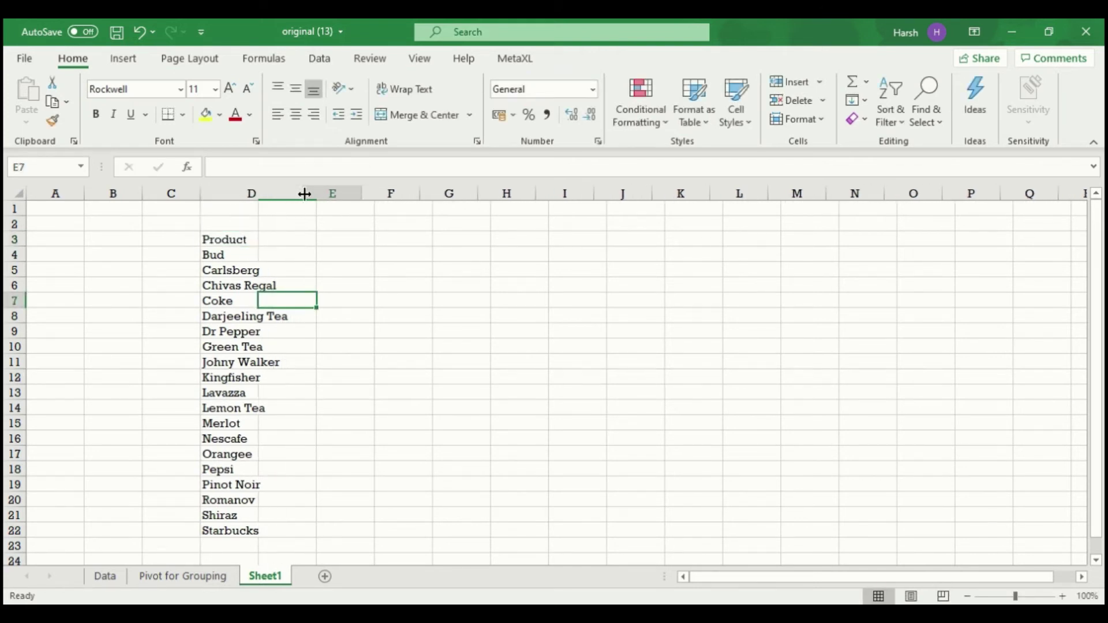
Add the heading "Category" in cell E3, beside the Product heading
click(255, 255)
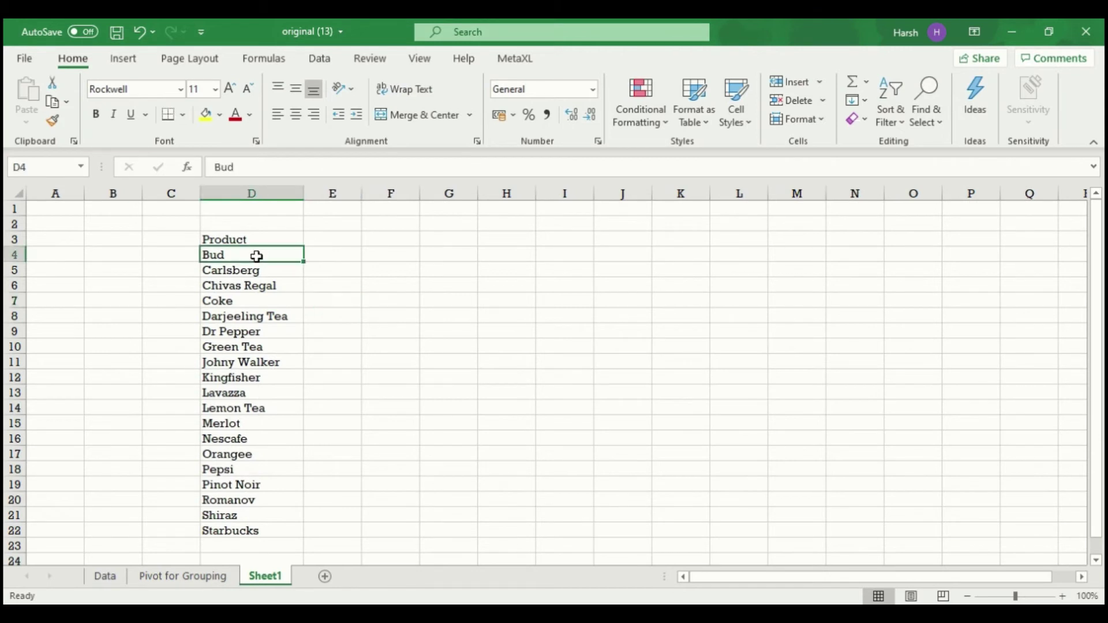
click(327, 253)
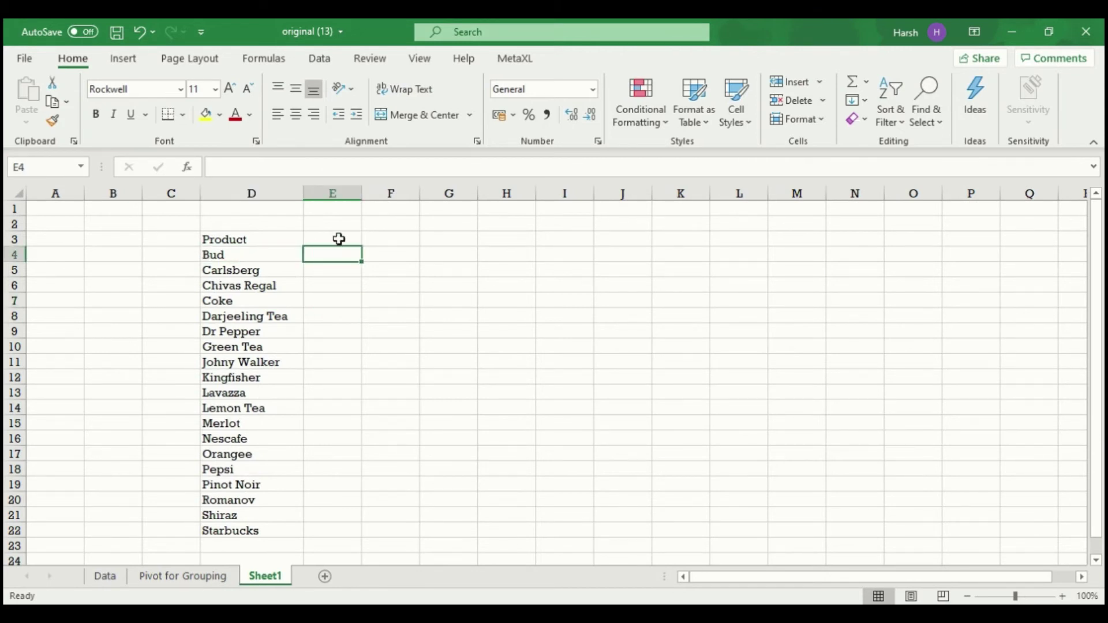
click(329, 237)
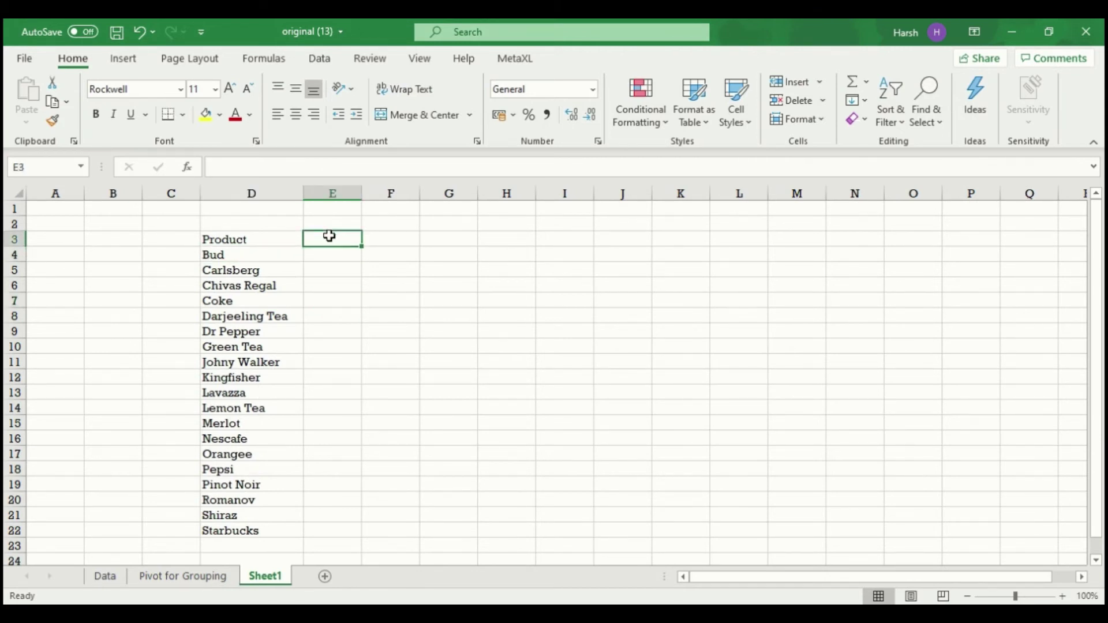
text(Cate)
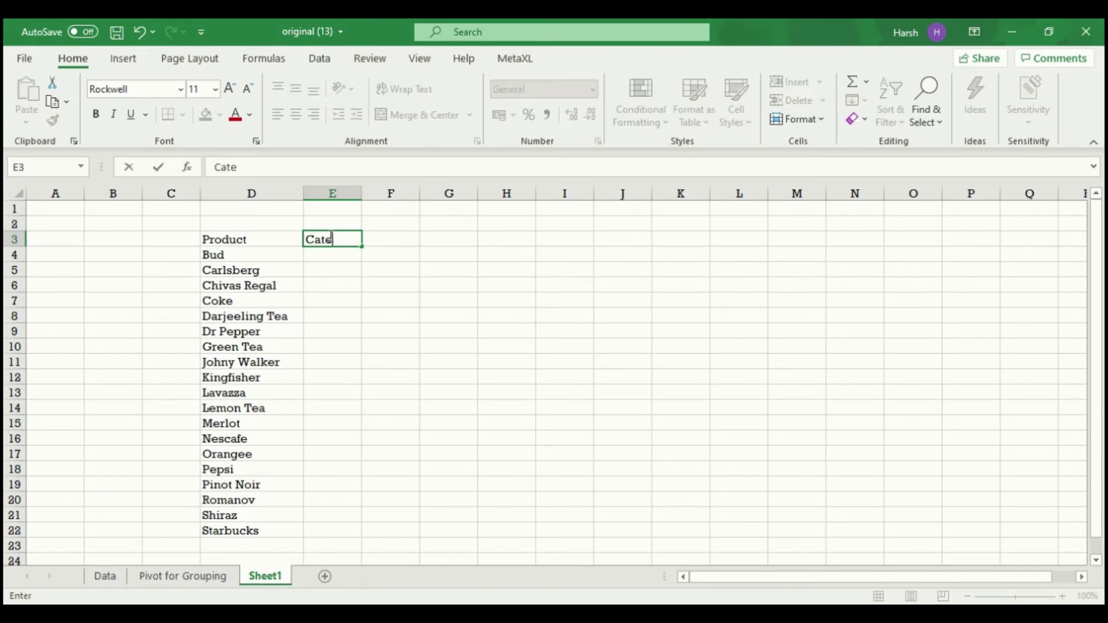
text(for)
key(BackSpace)
key(BackSpace)
text(g)
click(333, 258)
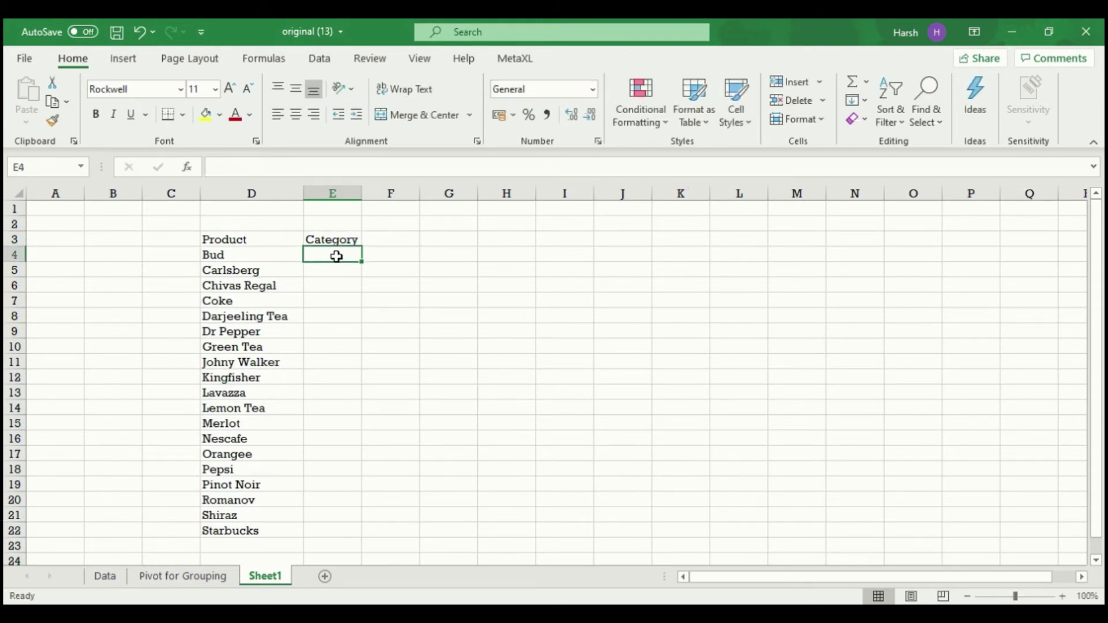
Enter the category "Beer" for Bud and Carlsberg in cells E4 and E5
text(Beer)
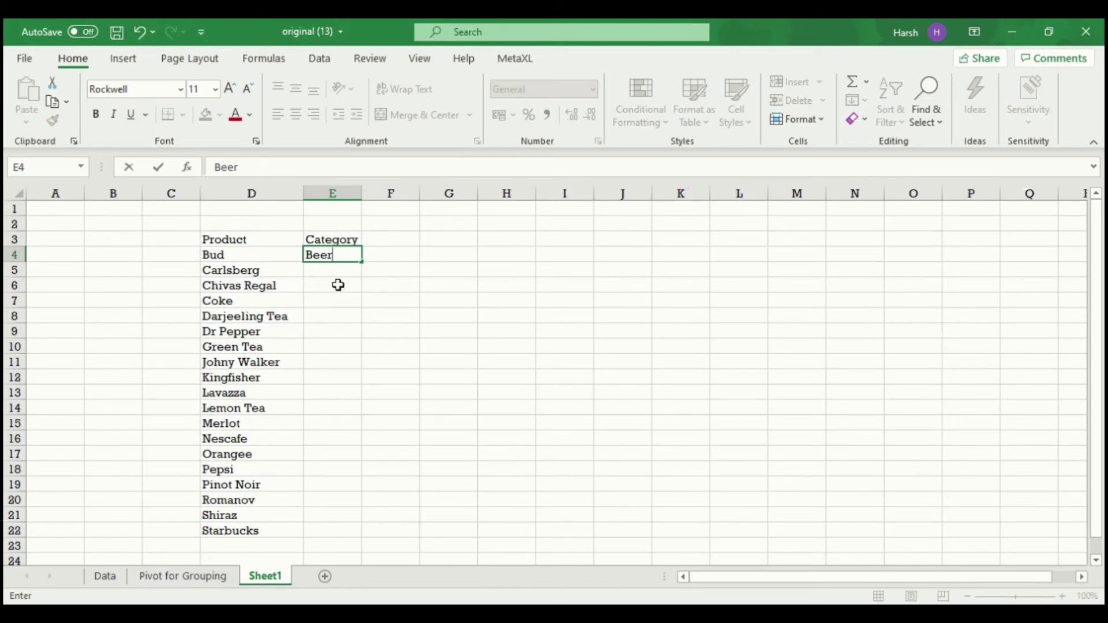
click(330, 267)
text(Beer)
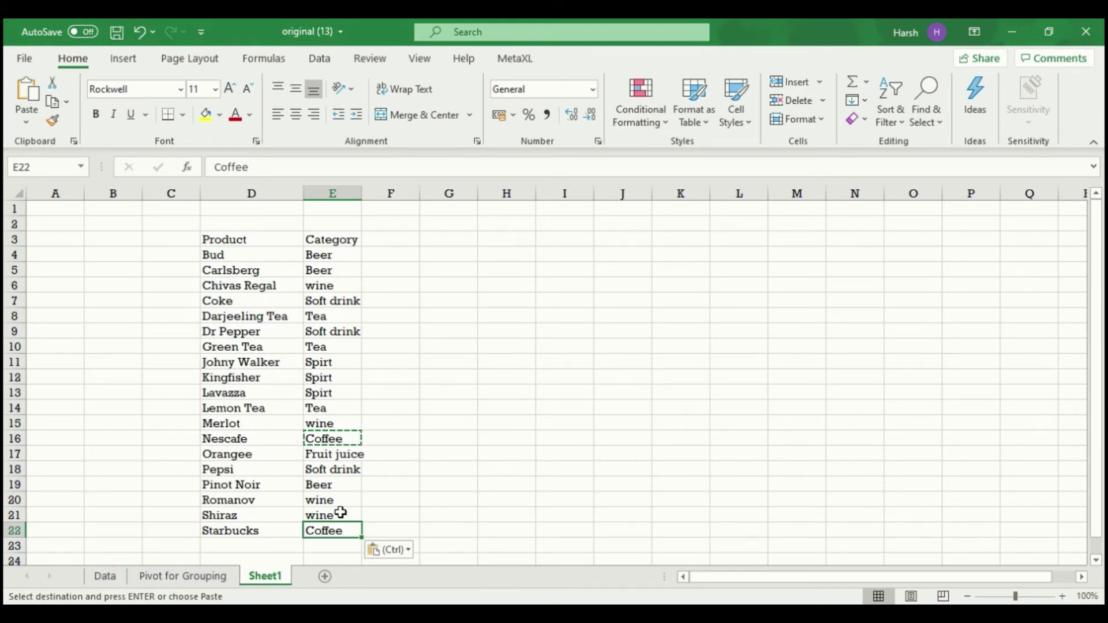
Convert the product and category list in D3:E22 into a table with headers
click(280, 256)
click(269, 241)
drag(269, 241, 343, 533)
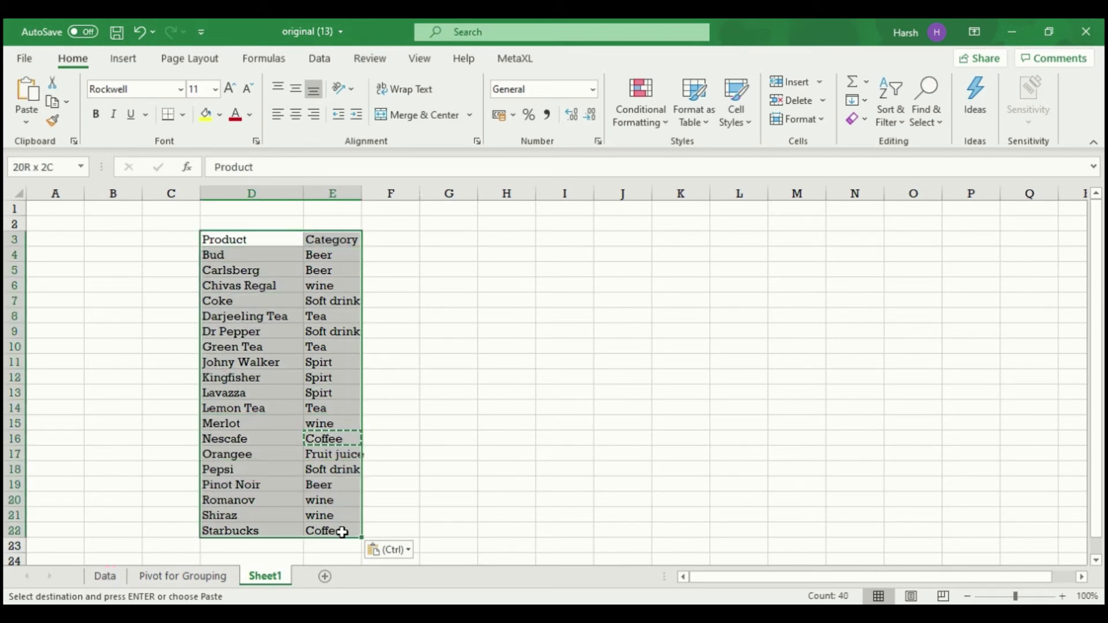
click(113, 64)
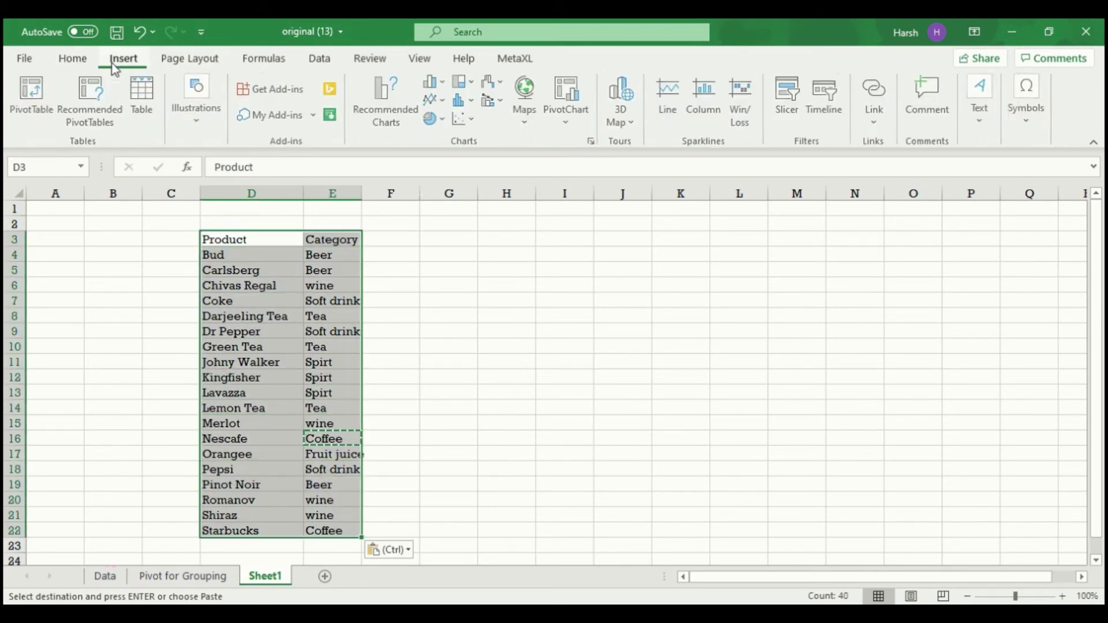
click(130, 96)
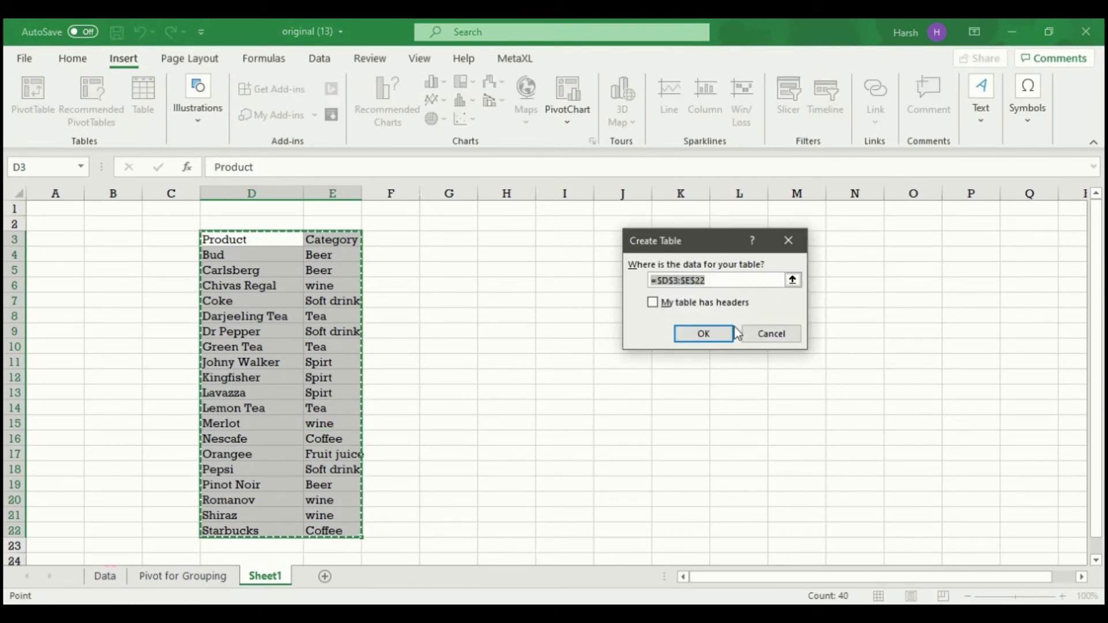
click(653, 302)
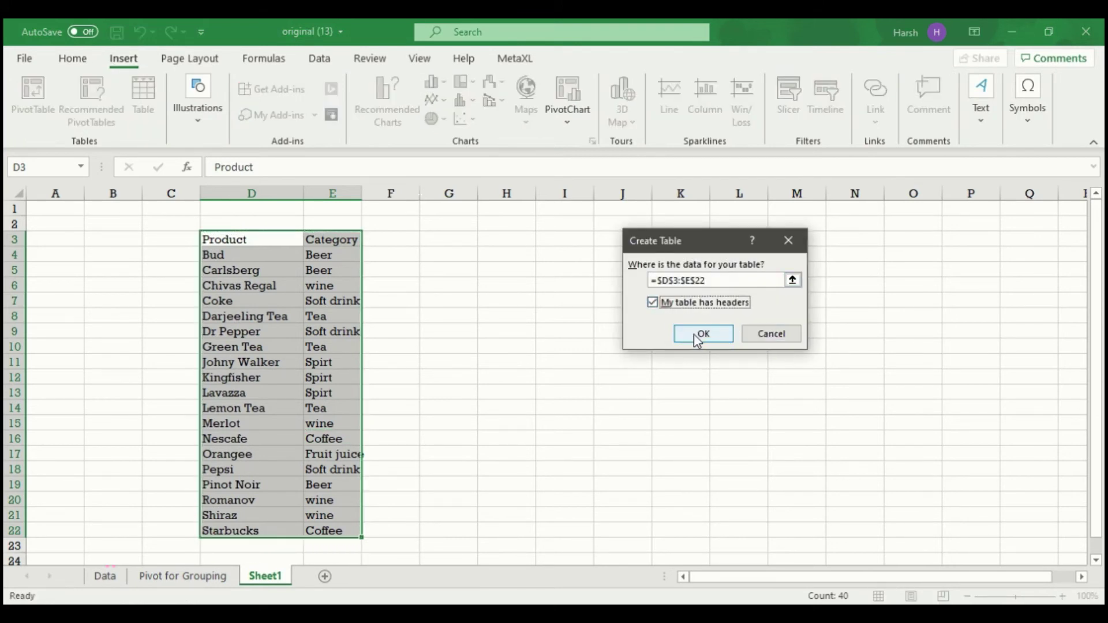
click(702, 335)
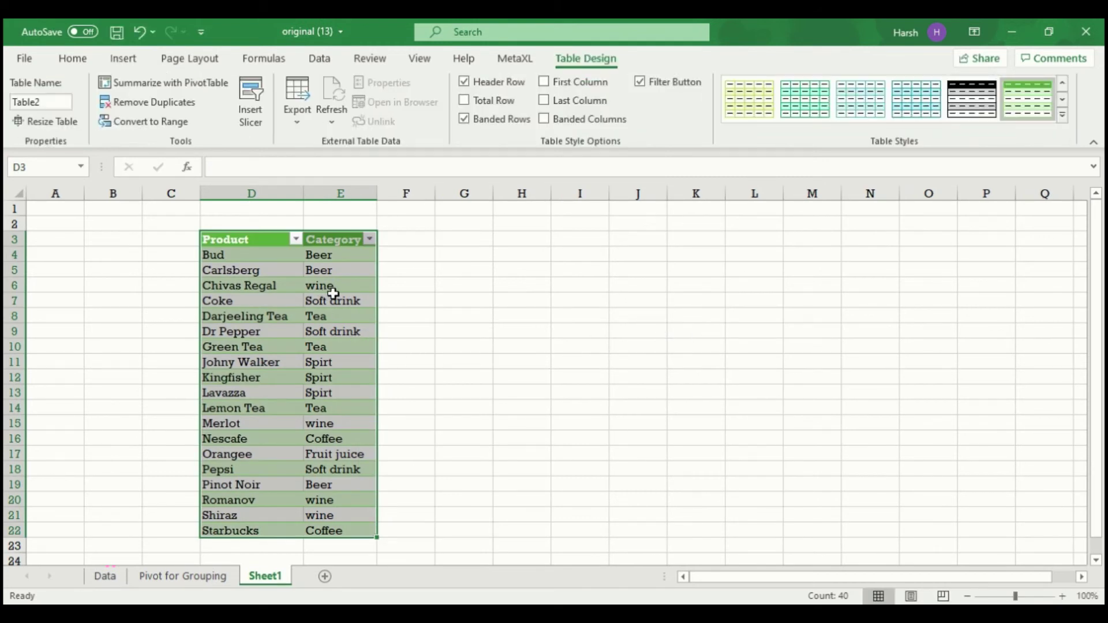
Rename the new product mapping table as "category"
click(56, 103)
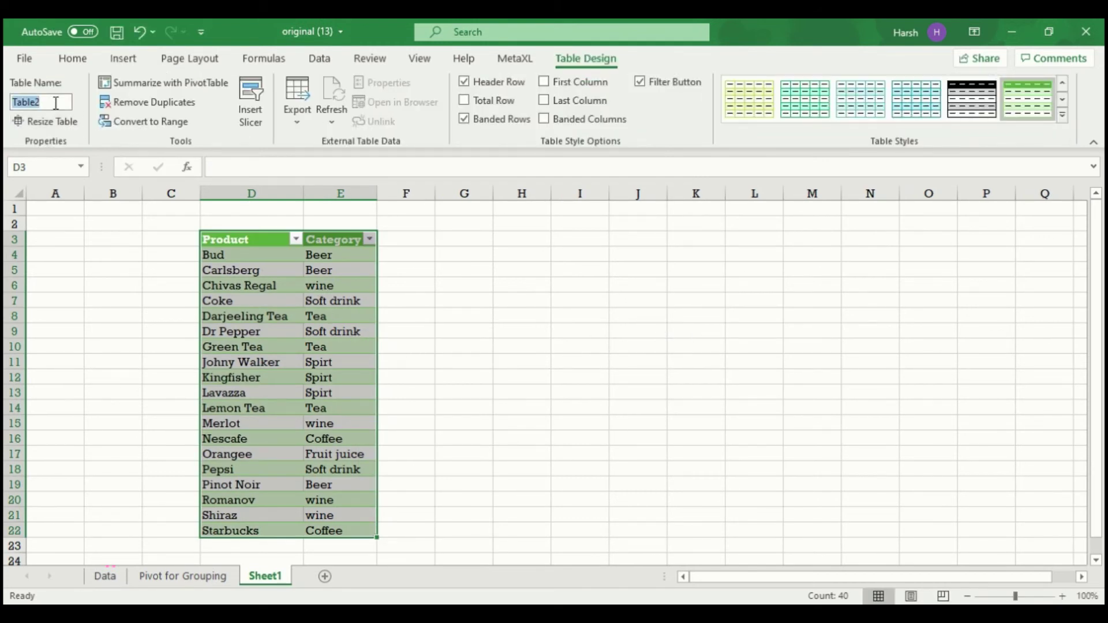
text(category)
click(430, 281)
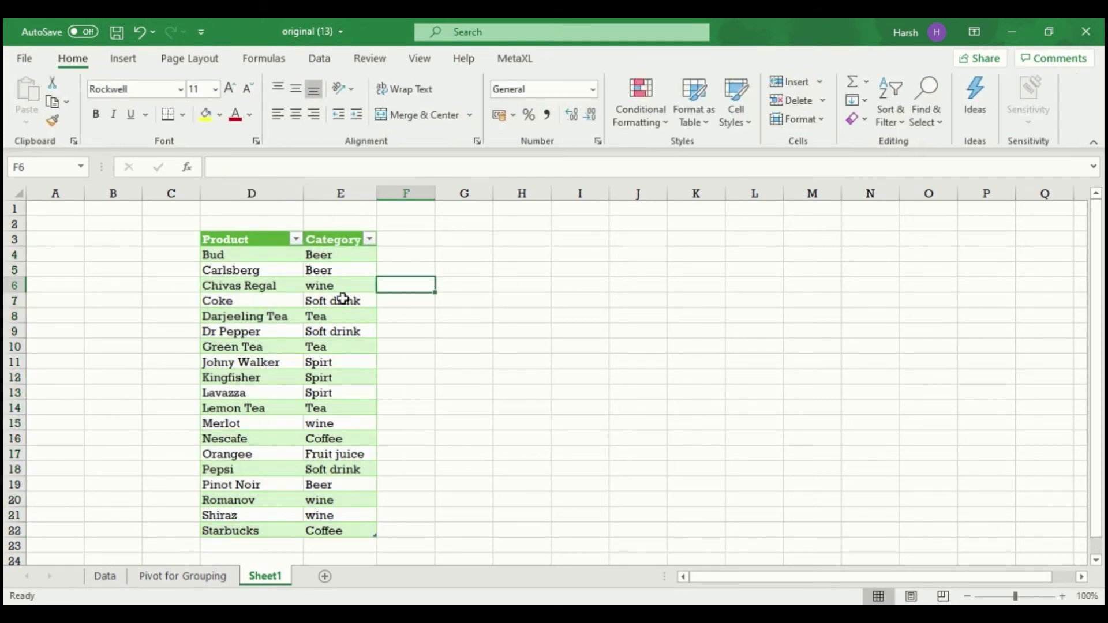
click(343, 298)
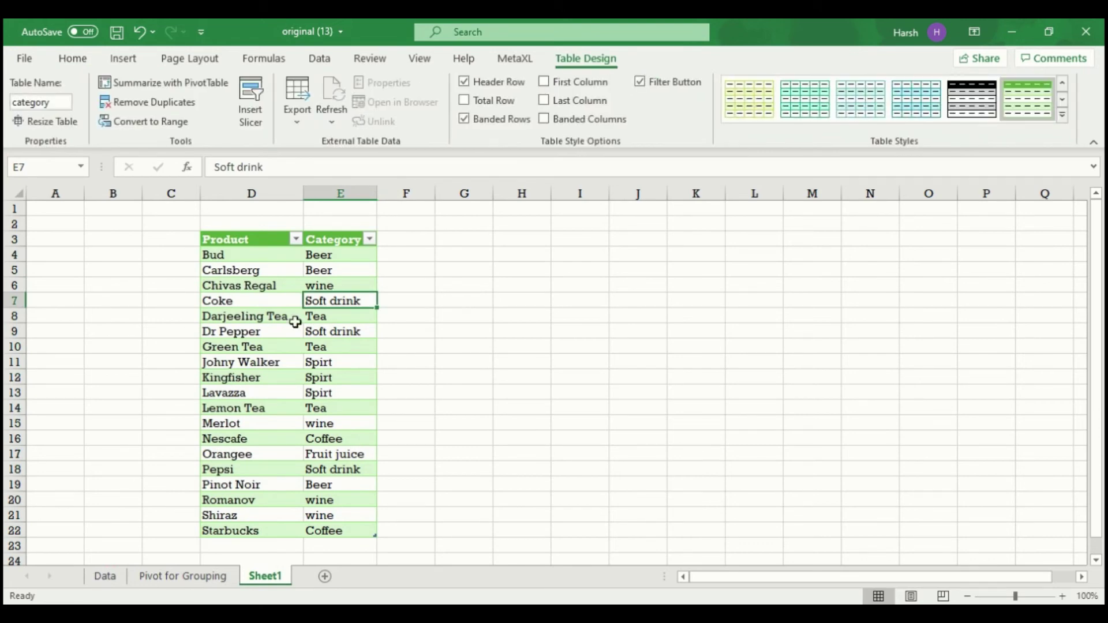
On the Data sheet, insert a new column between the Product and Category columns
click(98, 584)
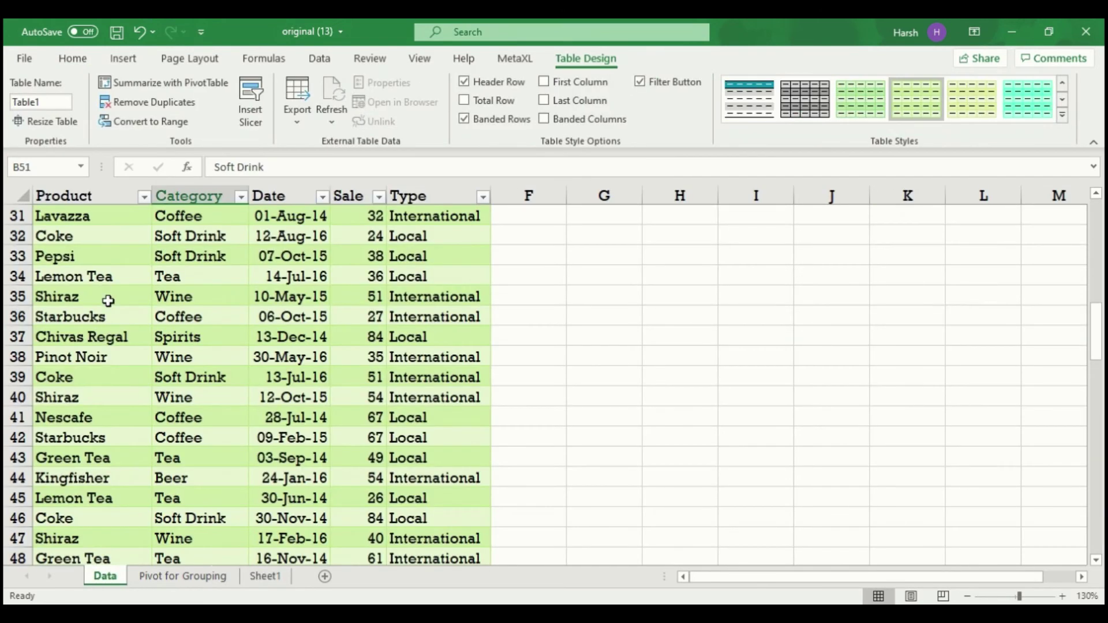
scroll(109, 299, up, 10)
scroll(109, 289, down, 5)
scroll(157, 256, up, 5)
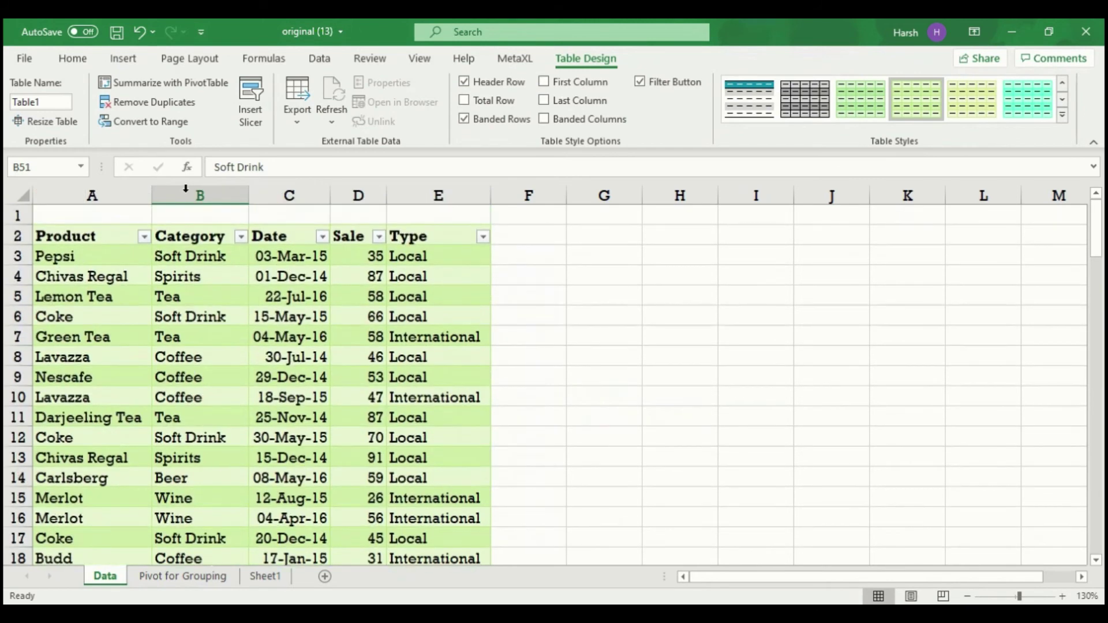
right_click(175, 195)
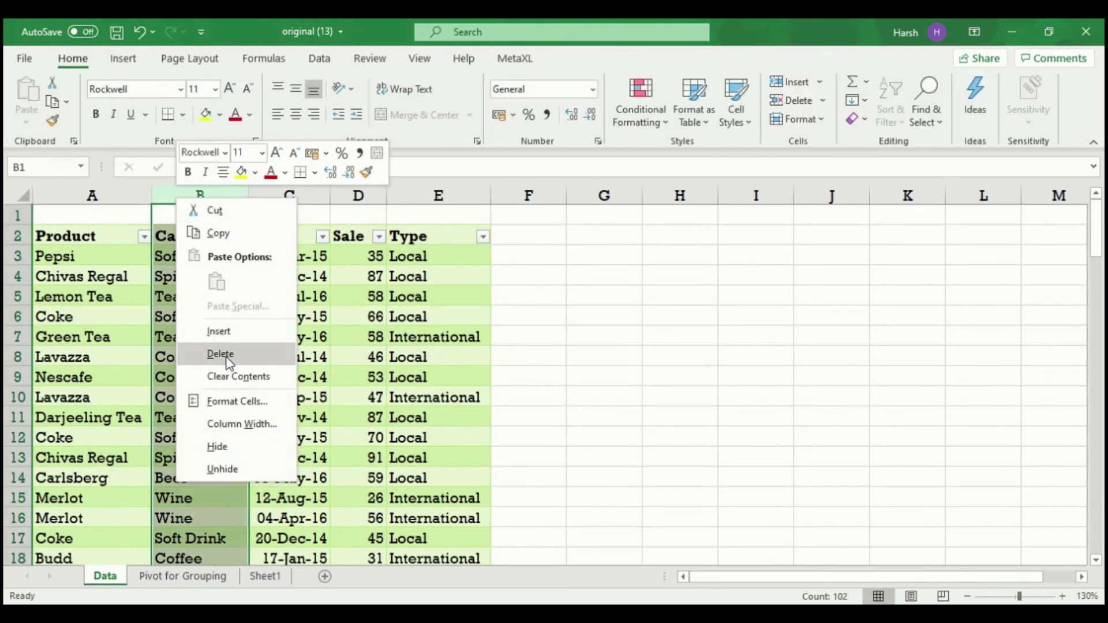
click(220, 334)
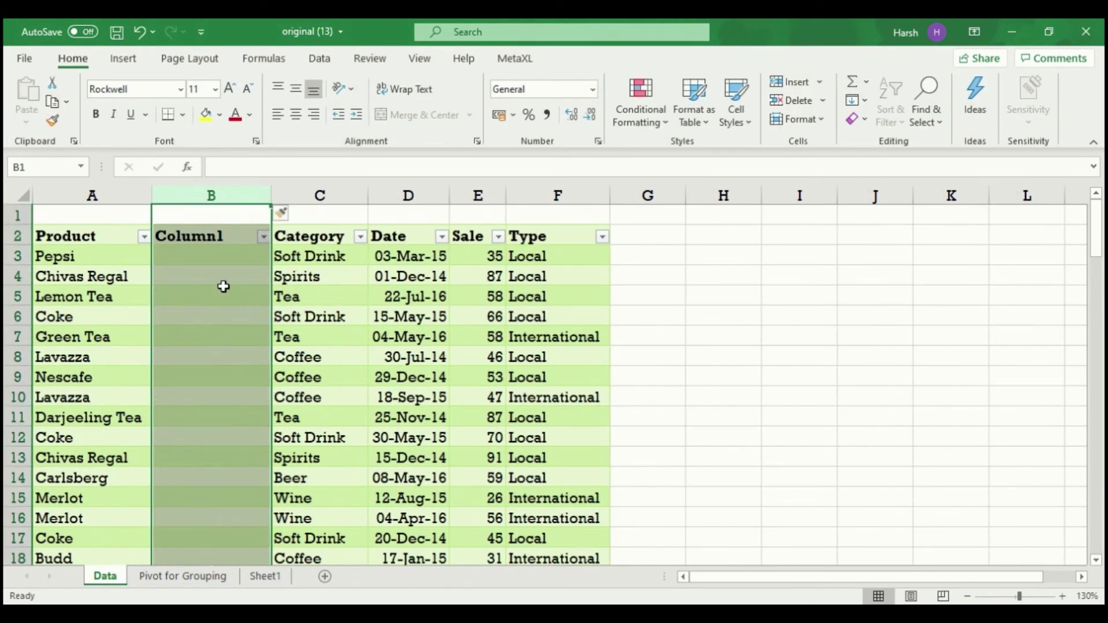
Clear the "Category" heading of the original category column in cell C2
click(214, 236)
click(309, 235)
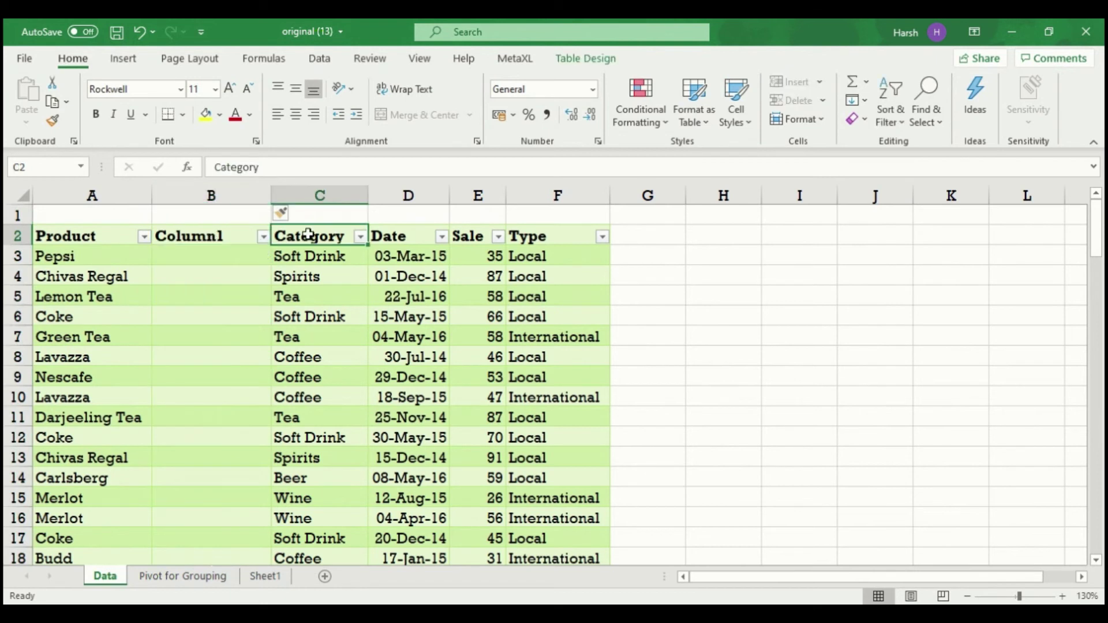
key(Delete)
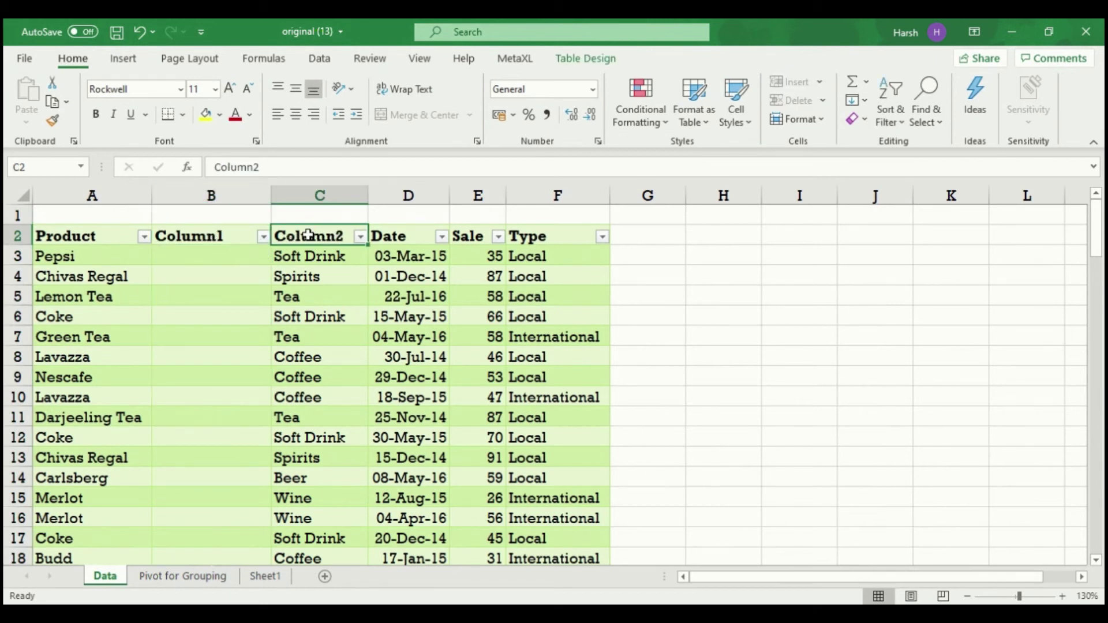
Name the newly inserted column "category" in cell B2
click(208, 241)
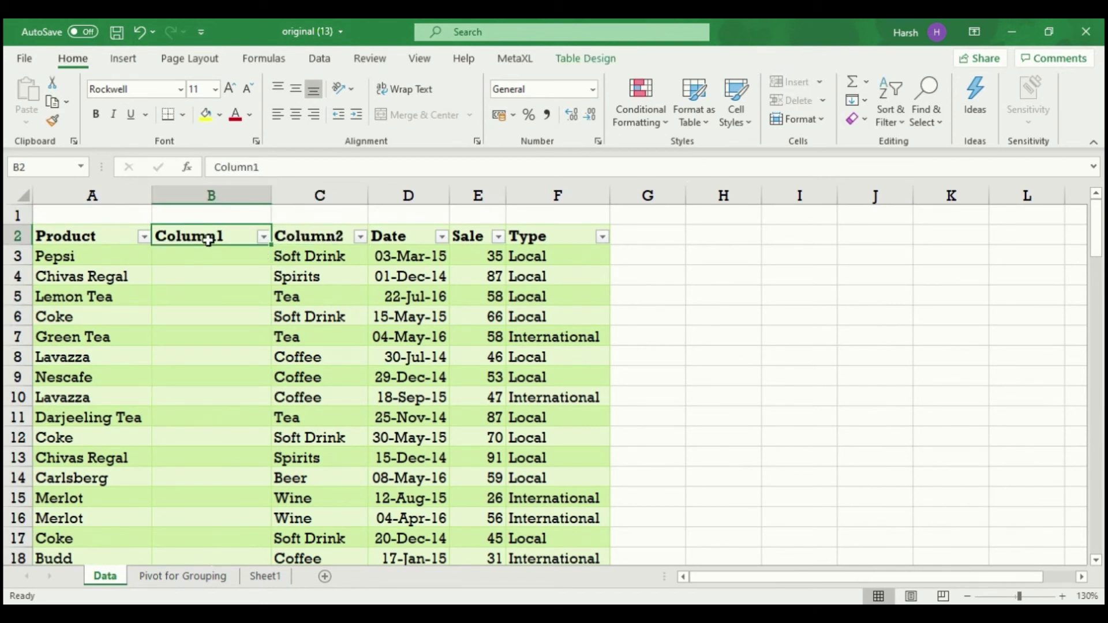
text(Catefor)
key(BackSpace)
key(BackSpace)
key(BackSpace)
key(BackSpace)
key(BackSpace)
key(BackSpace)
key(BackSpace)
text(category)
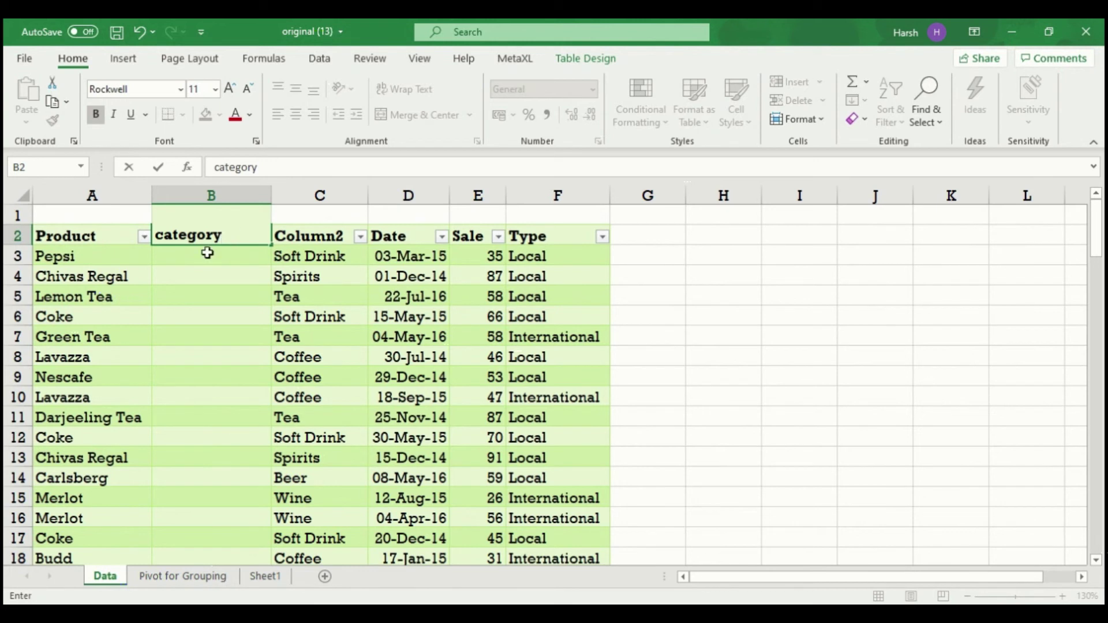
click(202, 254)
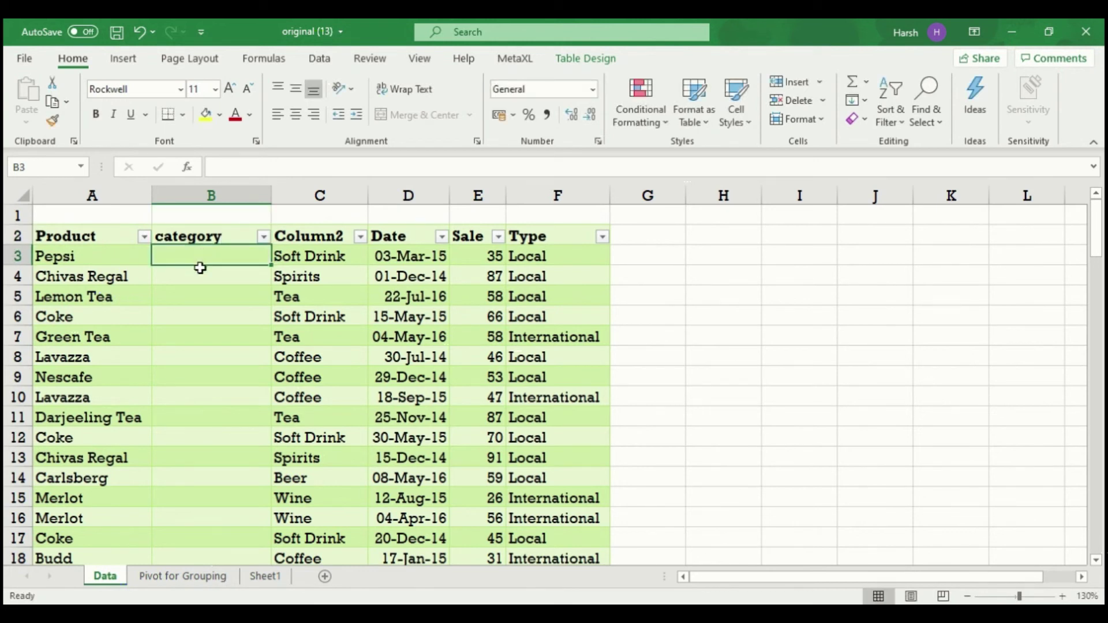
Begin a VLOOKUP formula in cell B3, the first data row of the new category column
text(=vlo)
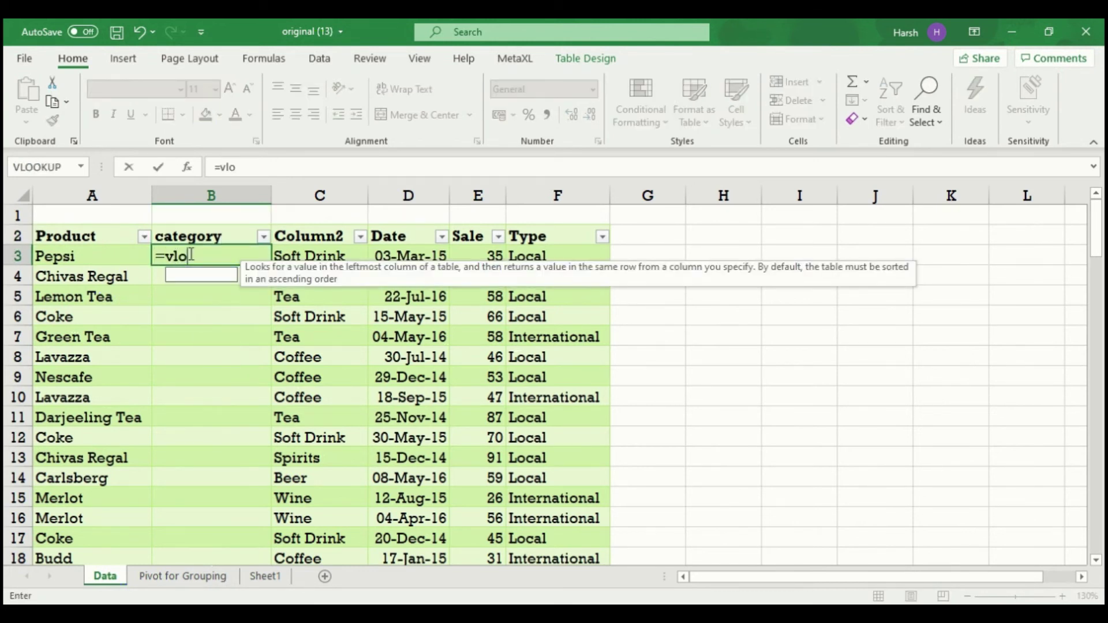
text(okup)
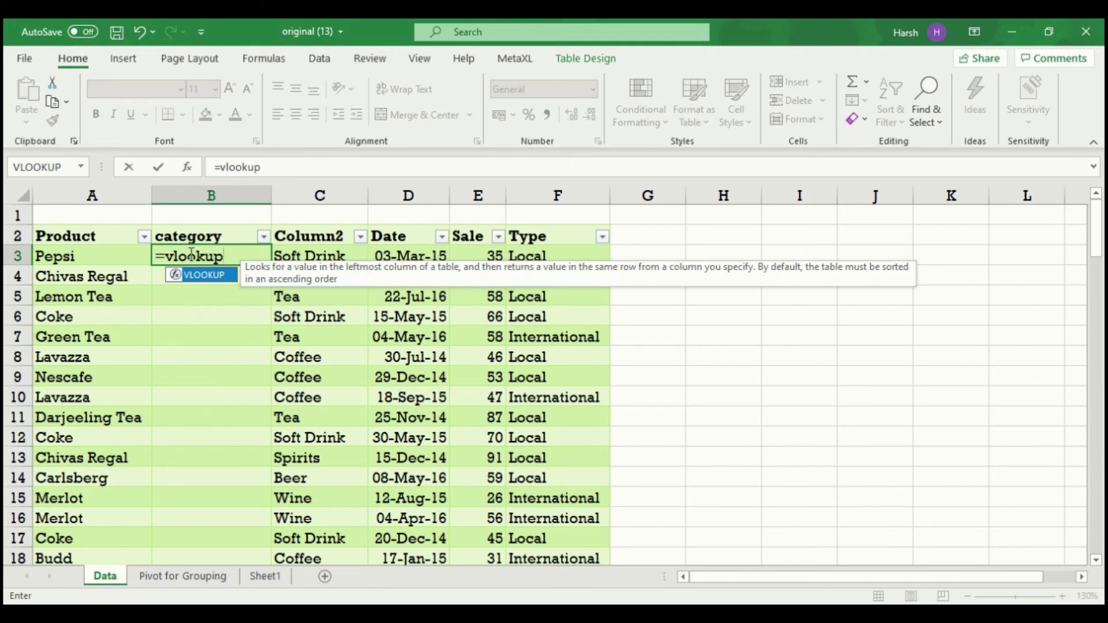
text(()
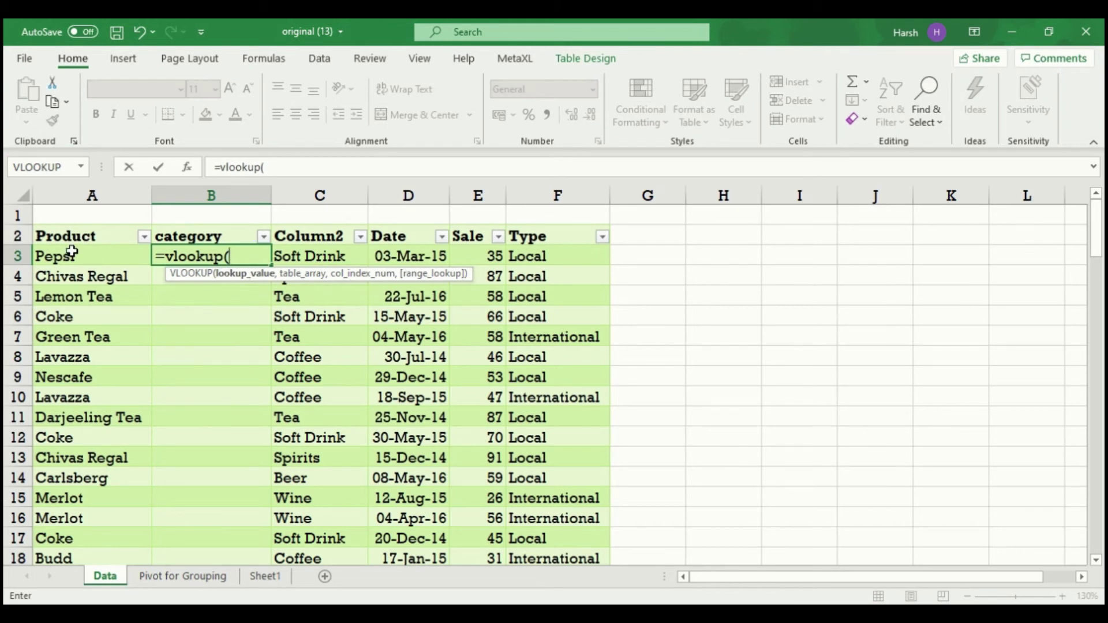
click(263, 580)
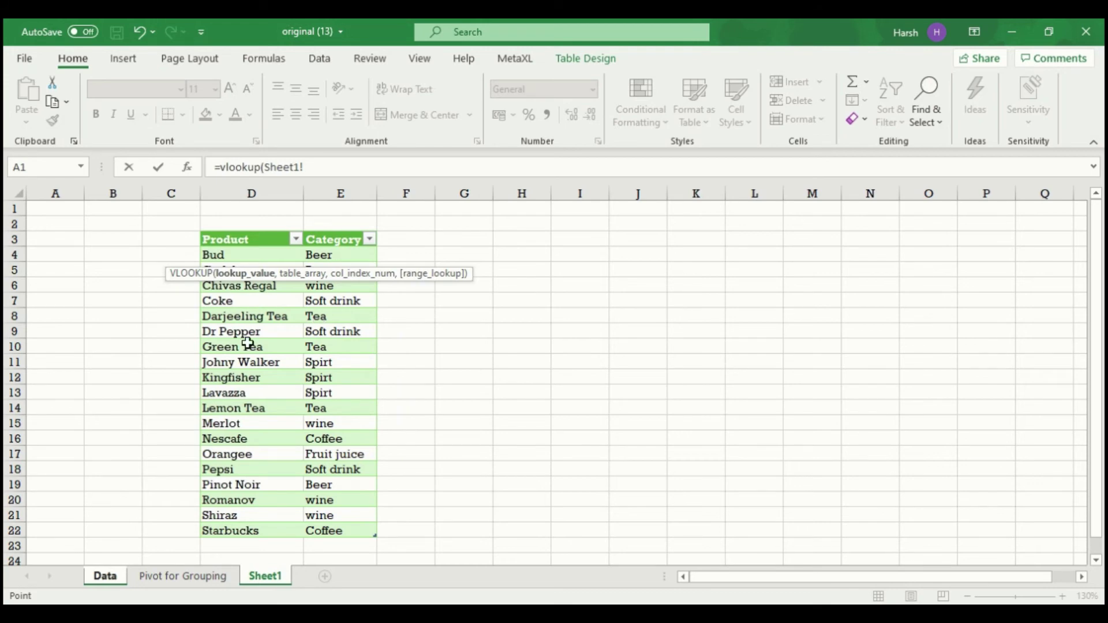
click(113, 576)
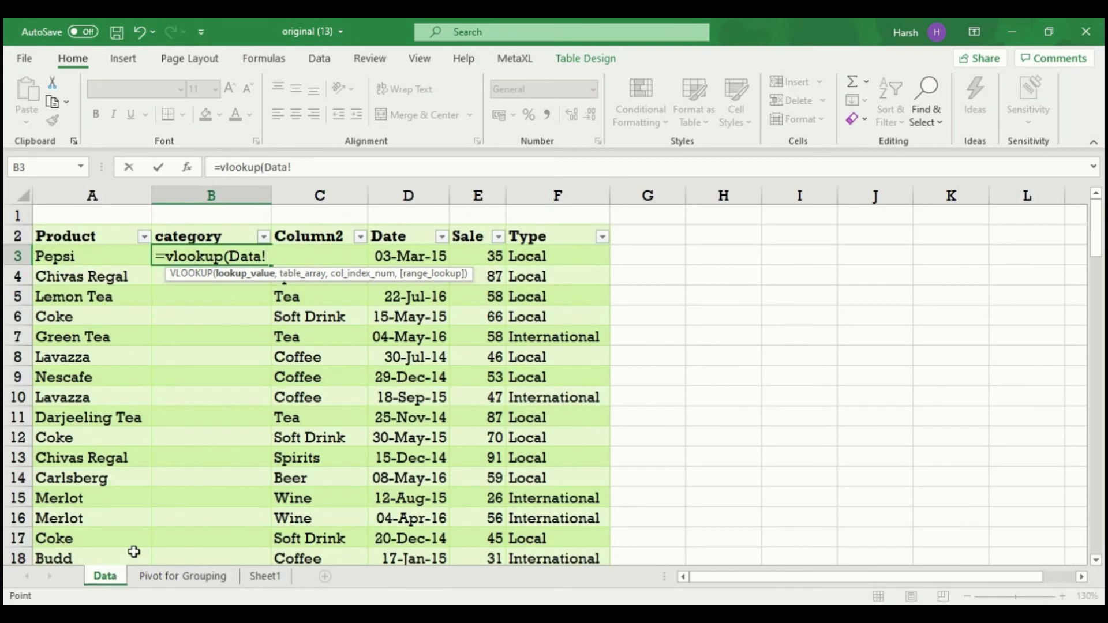
key(BackSpace)
key(BackSpace)
key(BackSpace)
key(BackSpace)
key(BackSpace)
key(BackSpace)
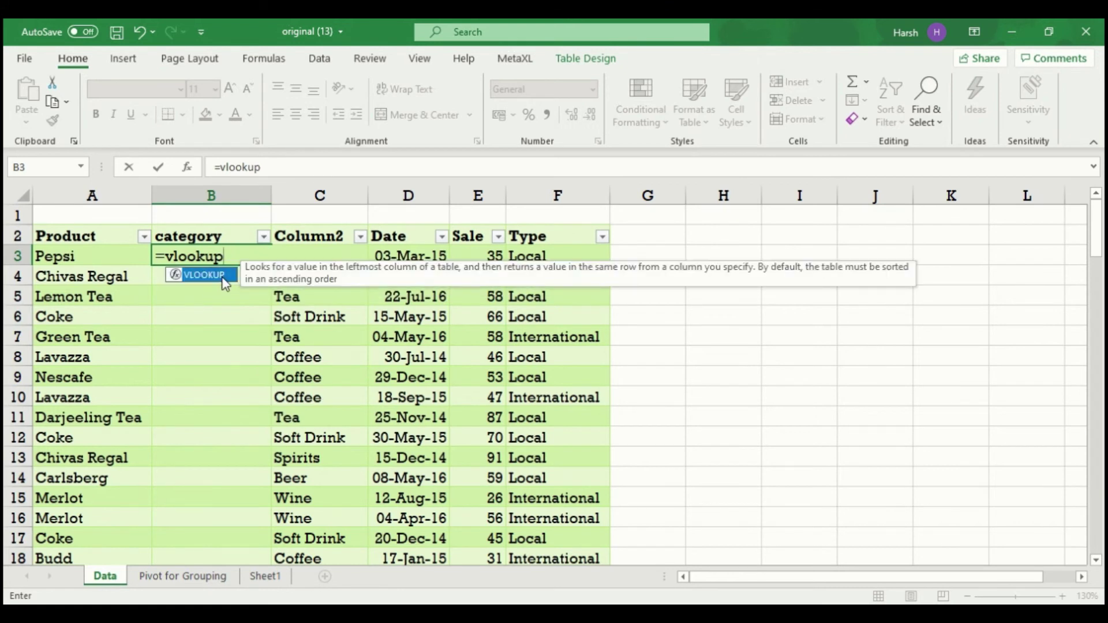
text(()
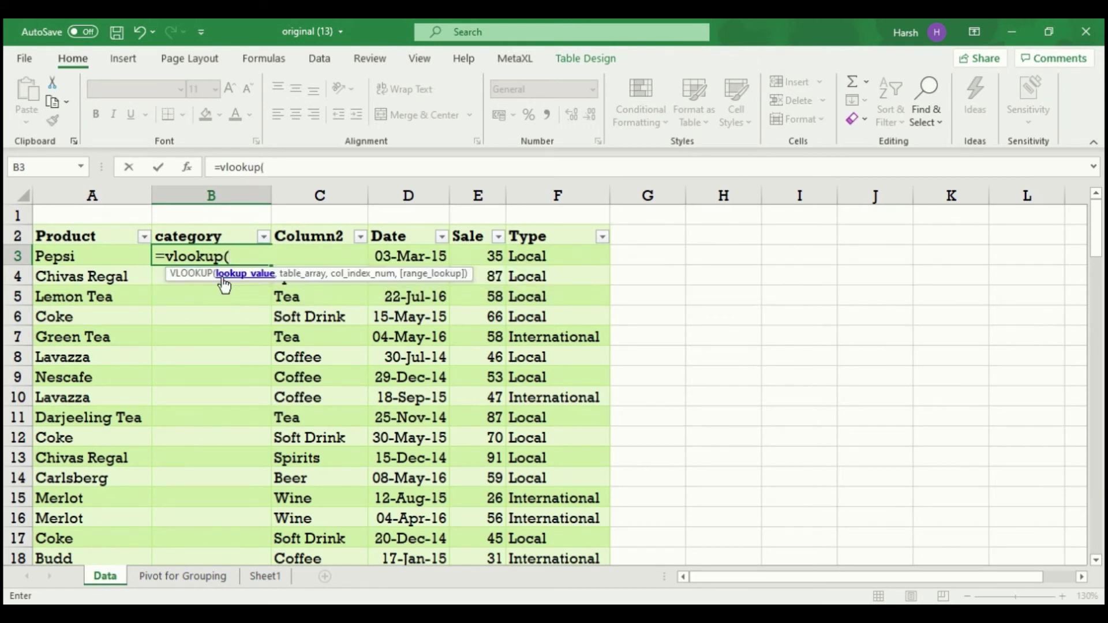
click(73, 260)
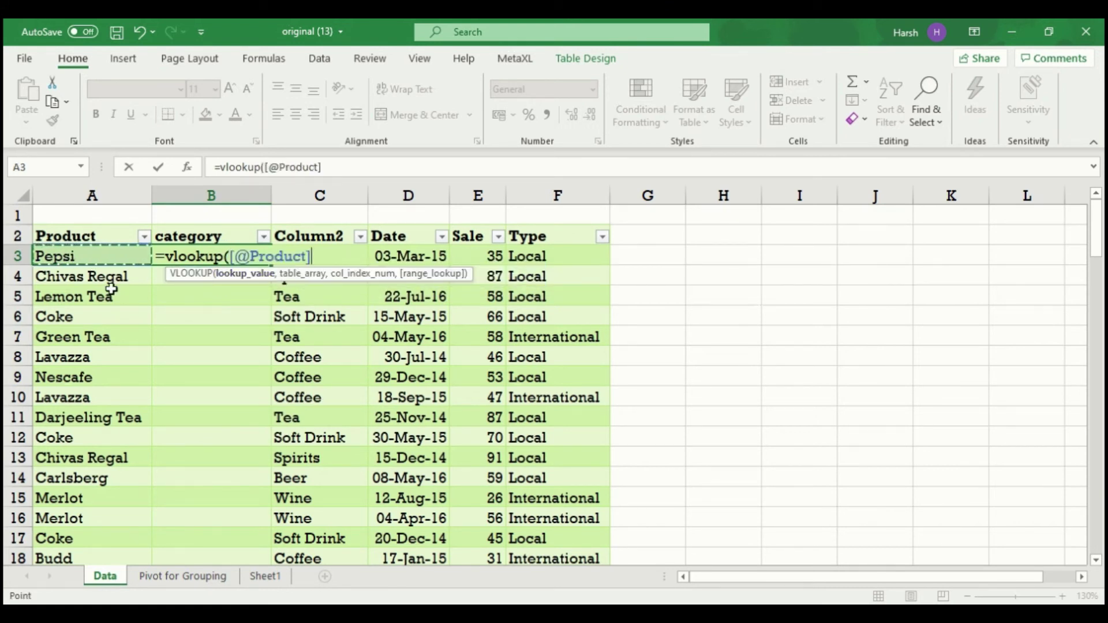
text(,)
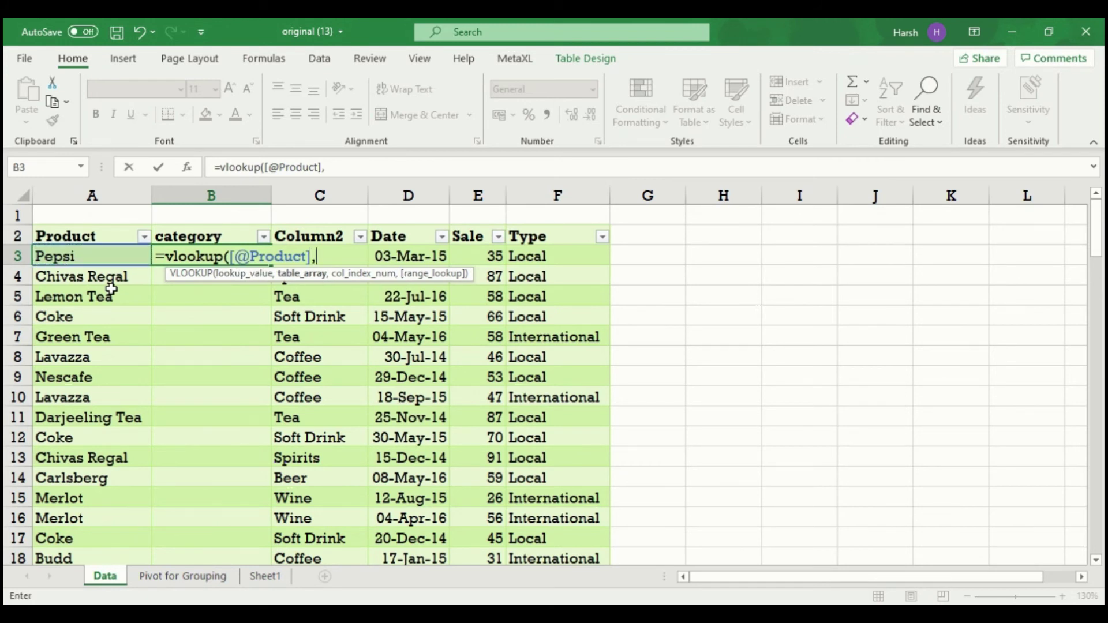
text(c)
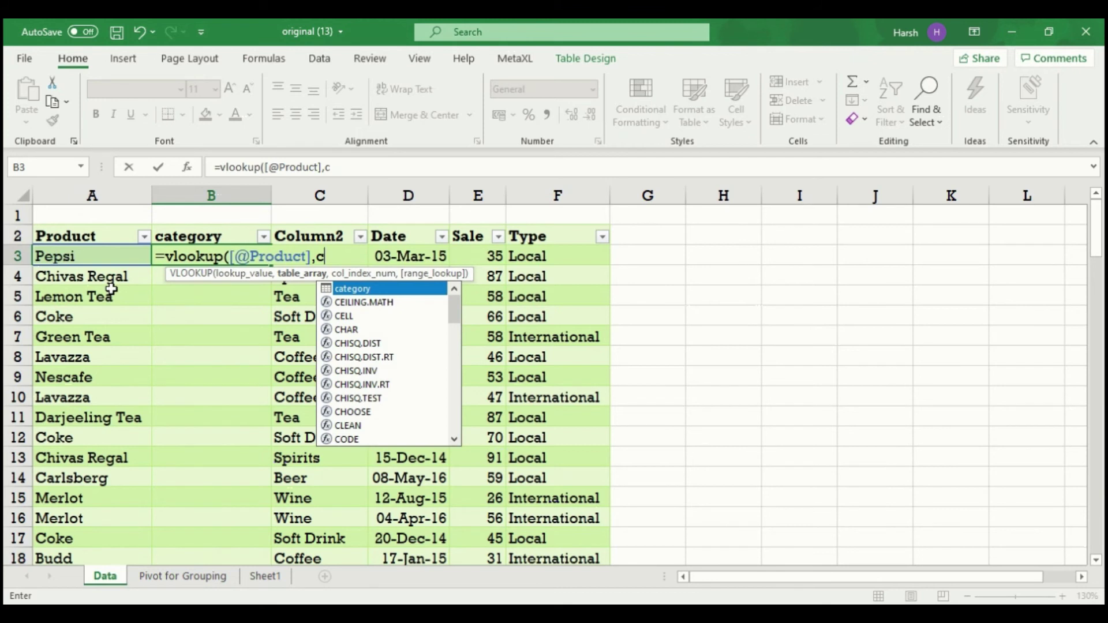
double_click(340, 294)
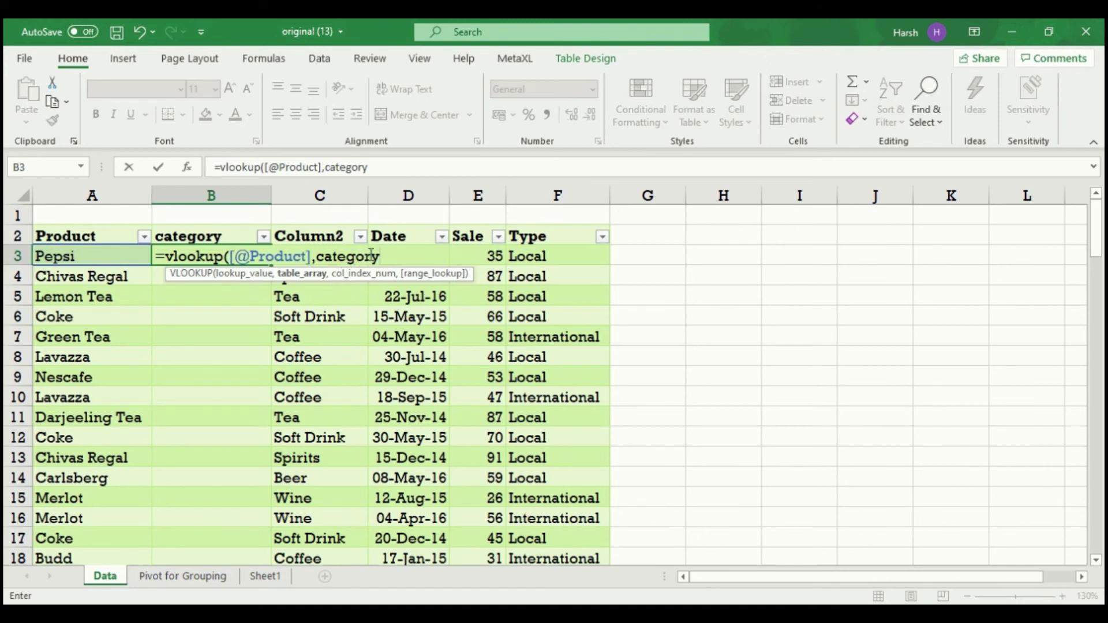
text(,)
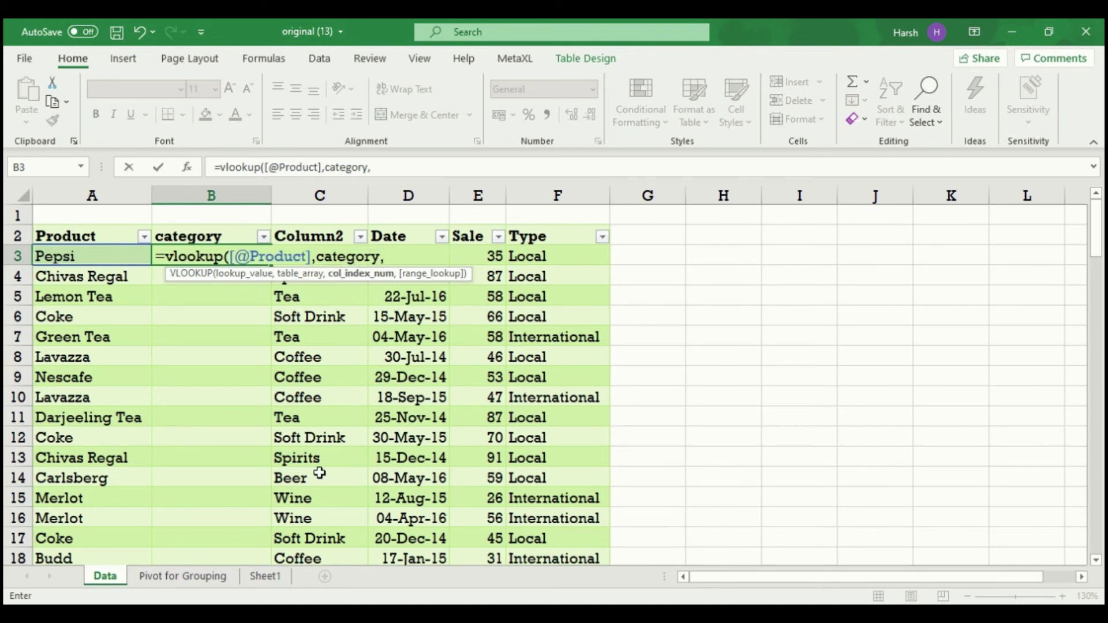
click(270, 580)
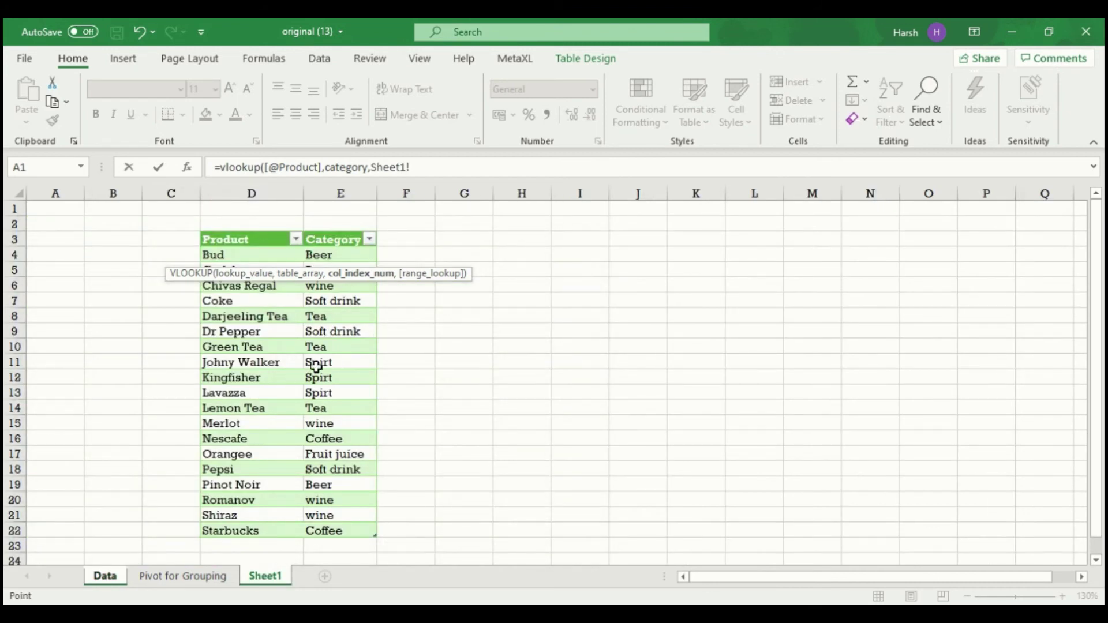
click(116, 581)
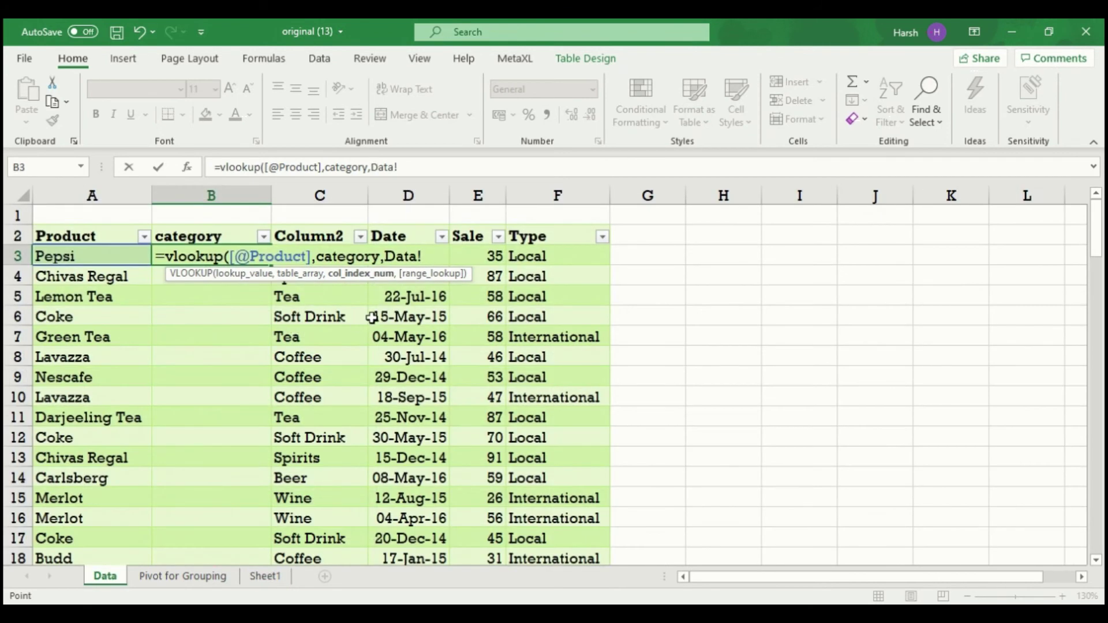
key(BackSpace)
key(BackSpace)
key(BackSpace)
key(BackSpace)
key(BackSpace)
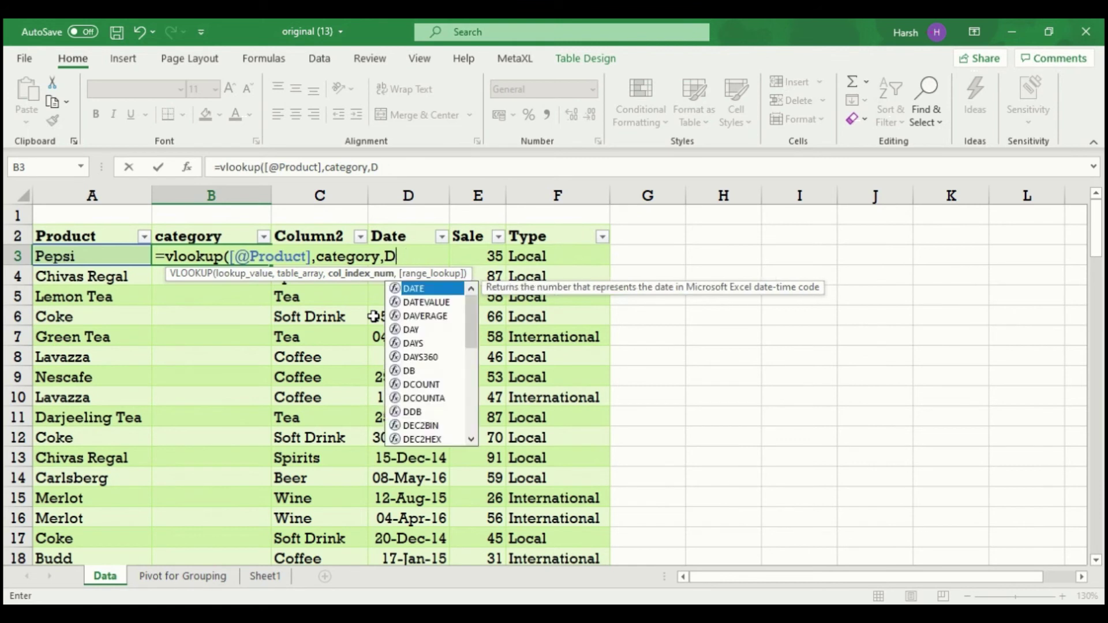
Complete the VLOOKUP formula in B3 with column index 2 and 0 for an exact match
text(2,)
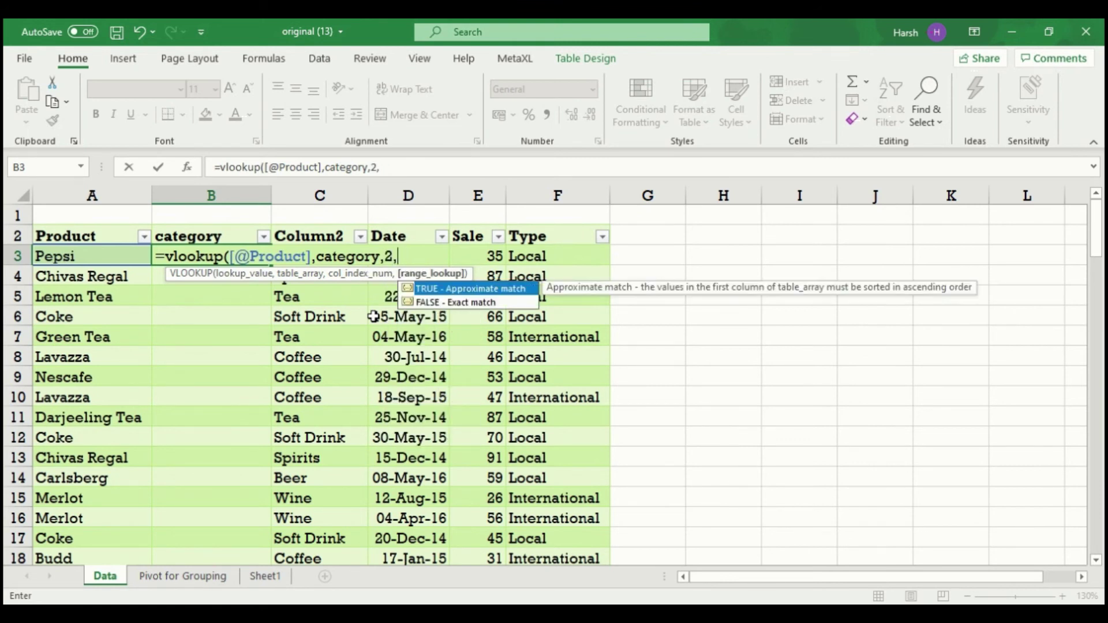
text(0))
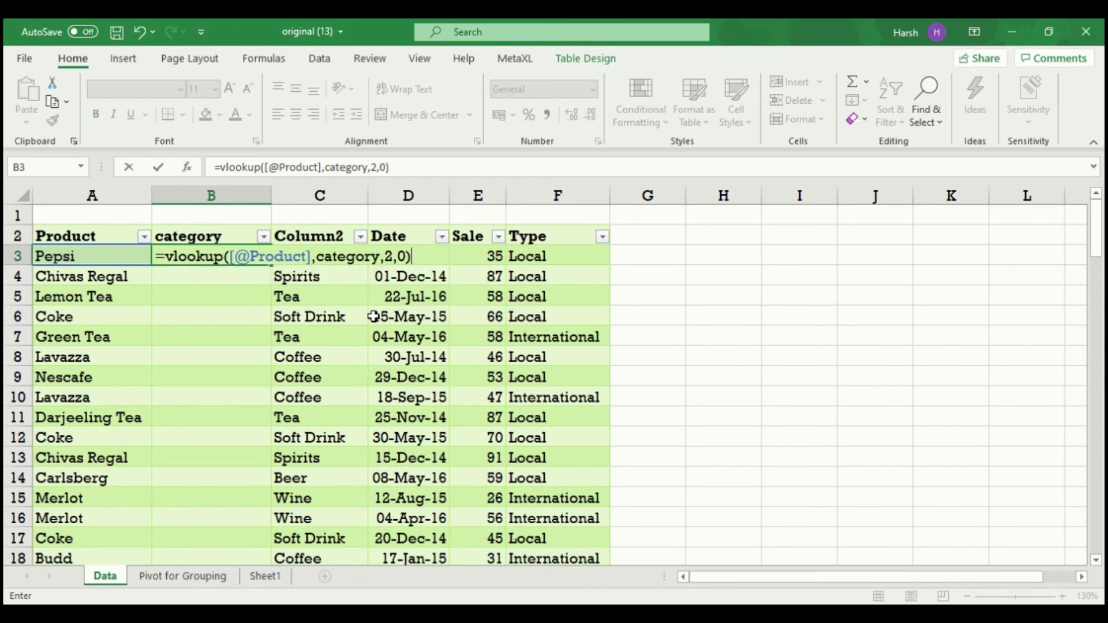
key(Return)
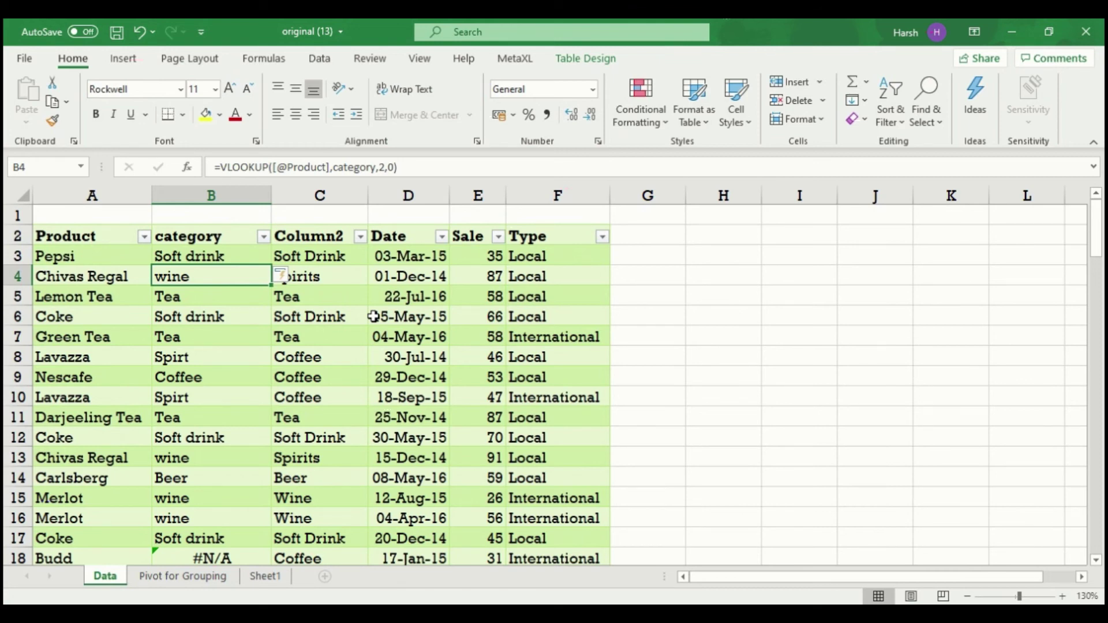
Remove the Sub-Category field from the pivot table on the Pivot for Grouping sheet
scroll(176, 446, down, 10)
scroll(176, 446, down, 20)
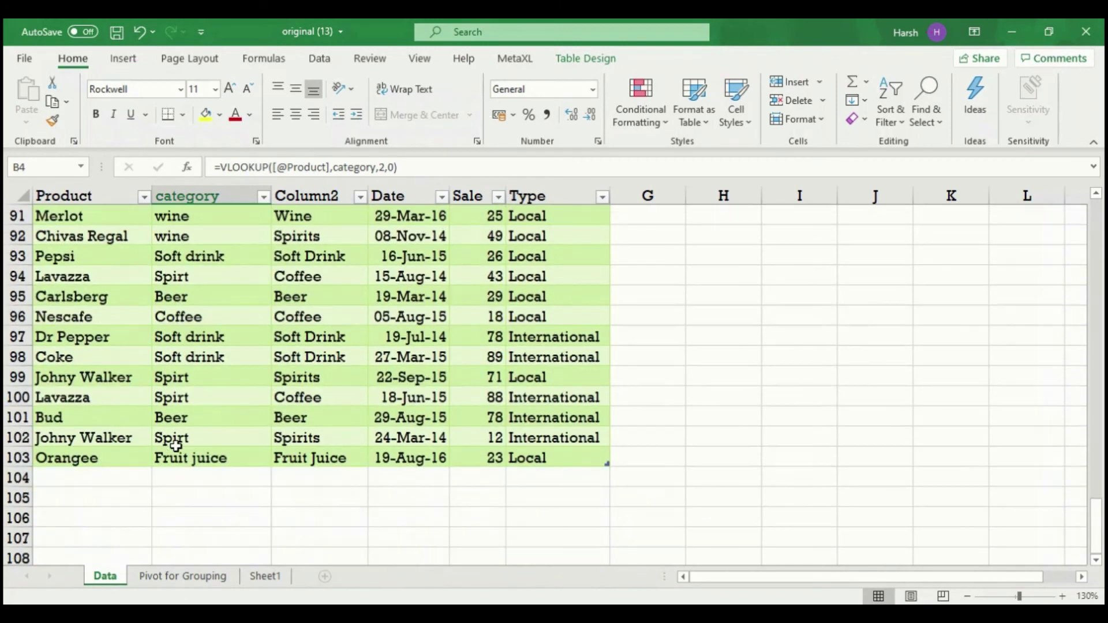
scroll(176, 446, up, 20)
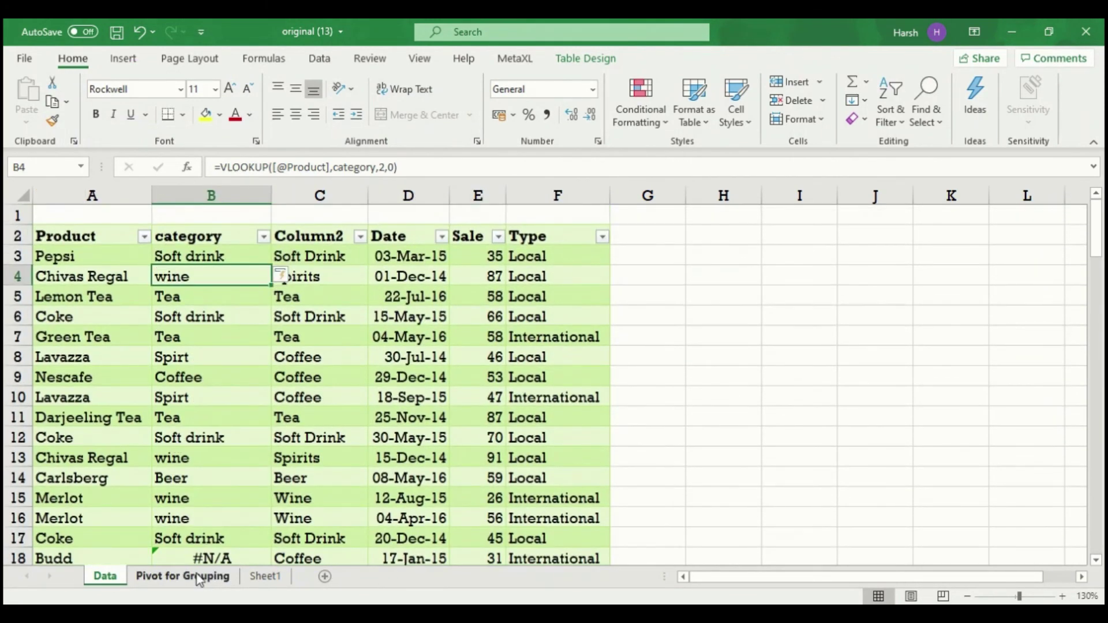
click(198, 580)
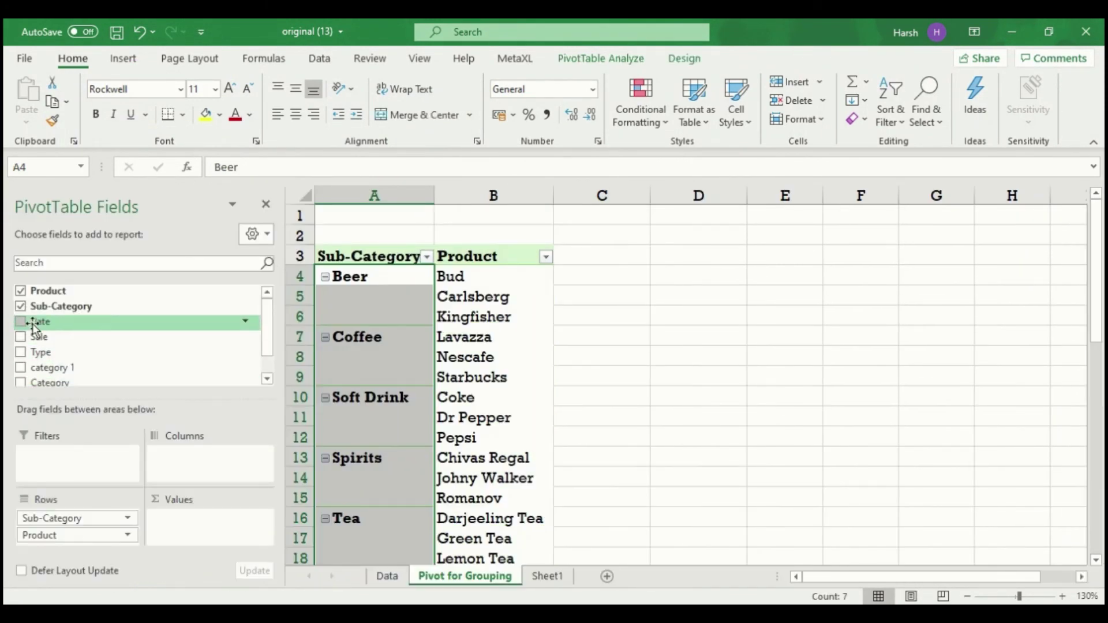
click(21, 306)
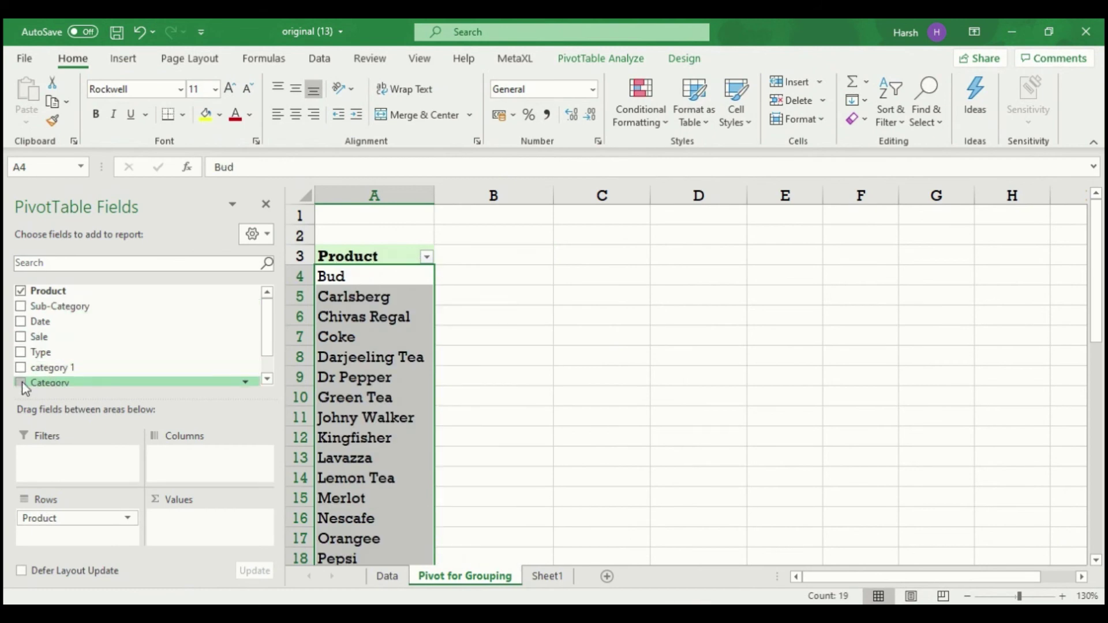
Refresh the pivot table on the Pivot for Grouping sheet so it picks up the changed Data table
click(397, 577)
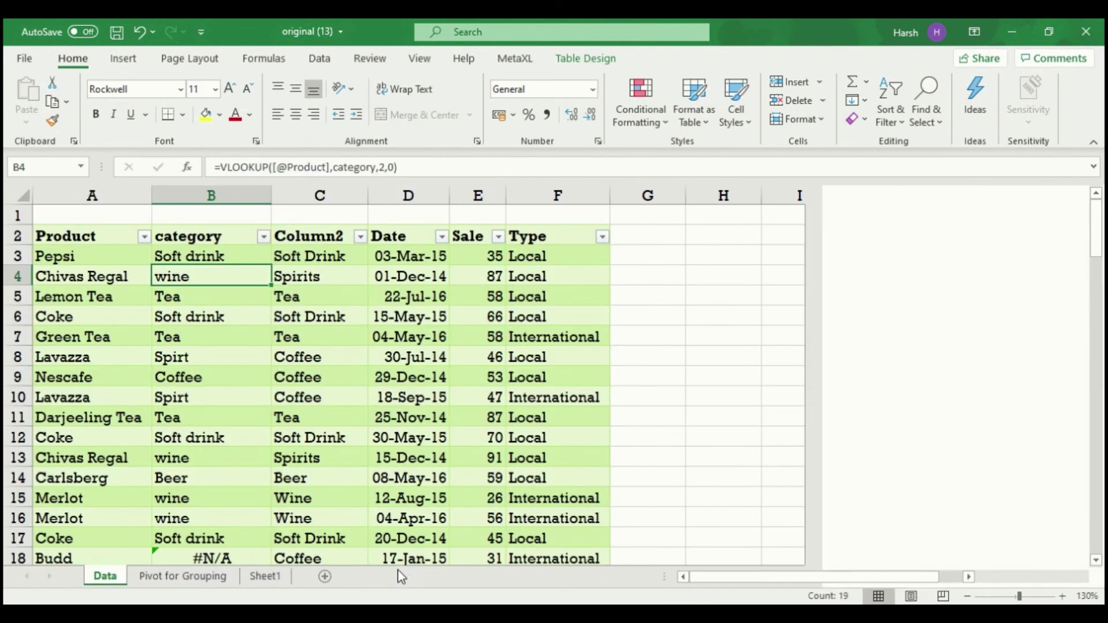
click(228, 579)
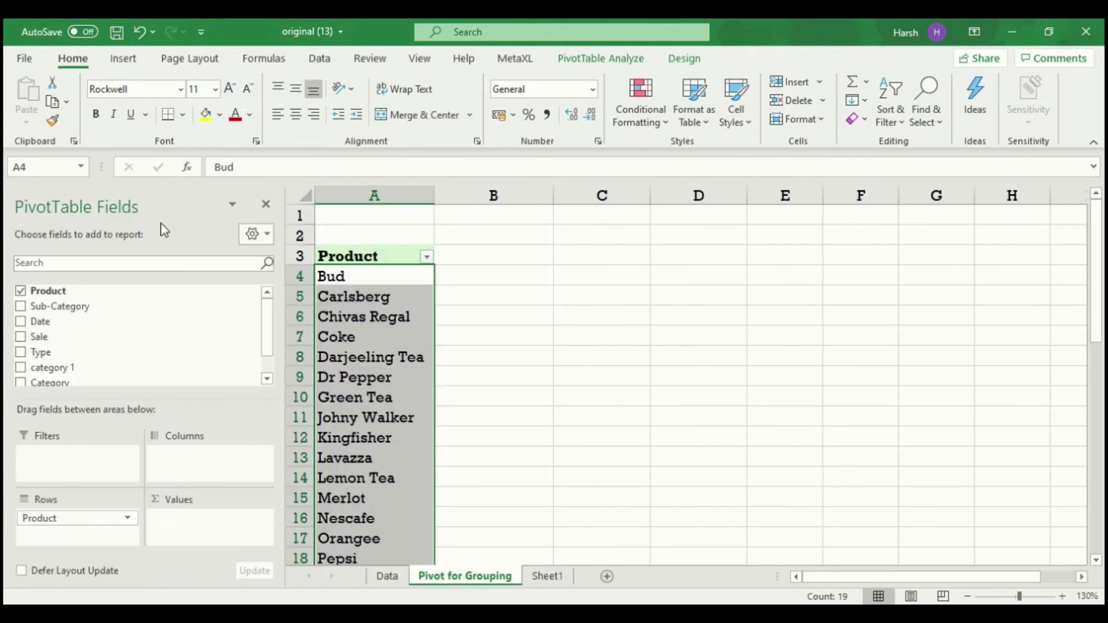
right_click(362, 337)
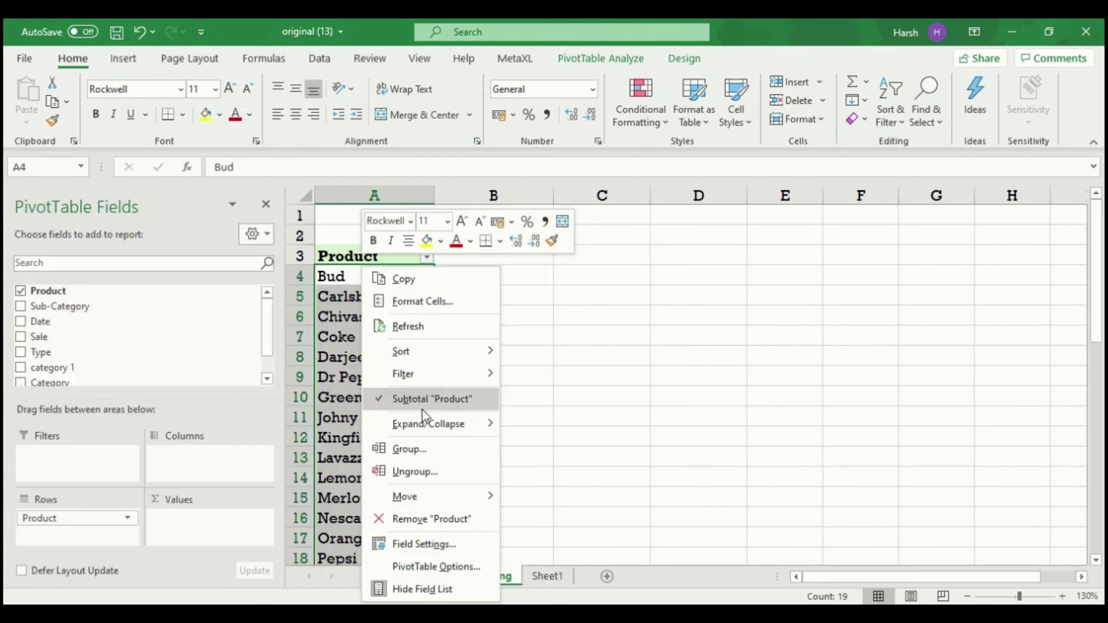
click(439, 320)
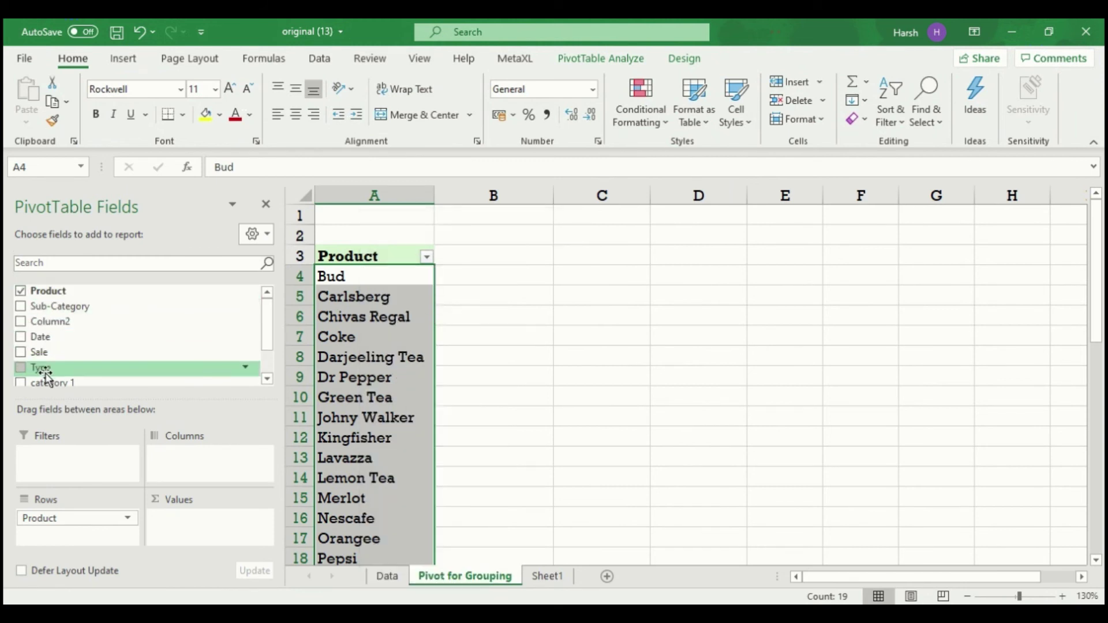
Add the Sub-Category field back to the pivot rows above Product and review the products in each group
scroll(266, 326, down, 2)
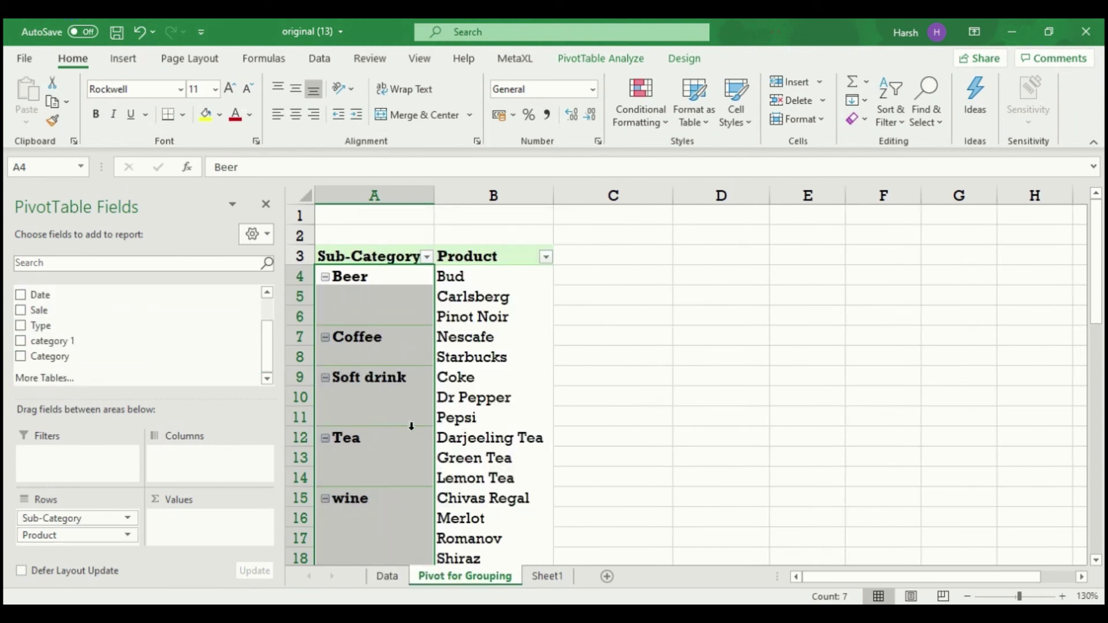
scroll(406, 321, down, 5)
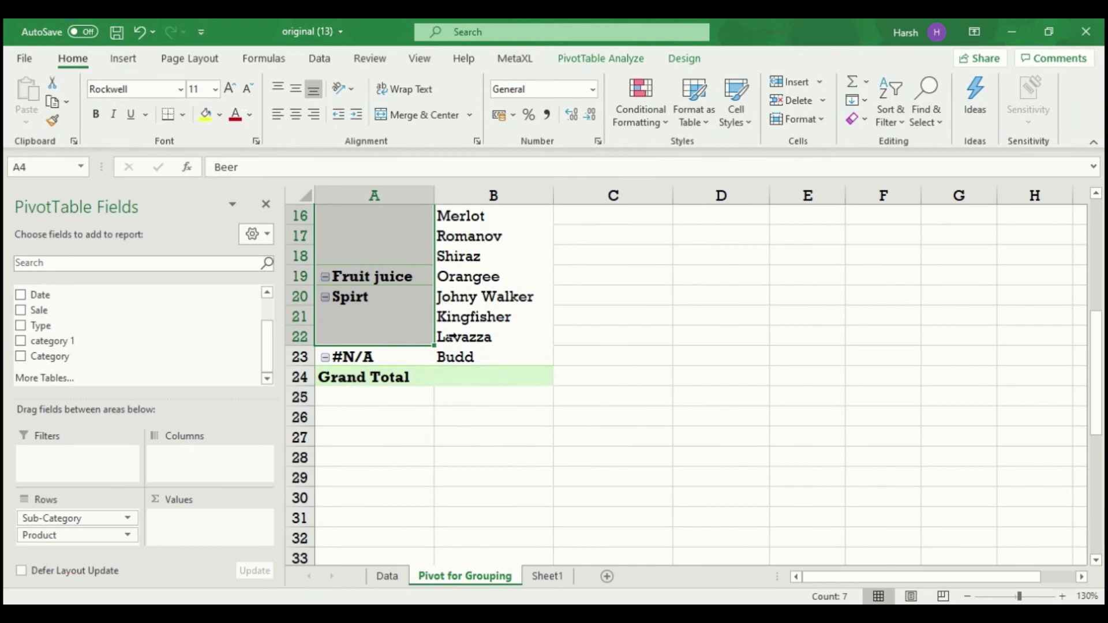
scroll(450, 479, up, 5)
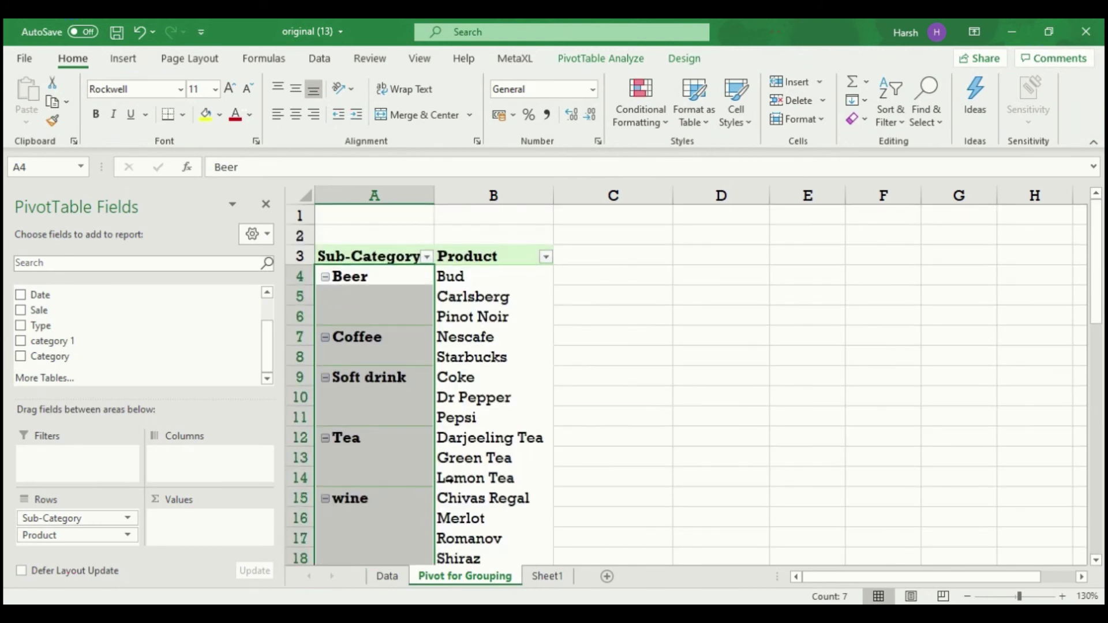
Enter the missing product Budd in cell D23, directly below the Product-Category mapping table on Sheet1
click(387, 577)
scroll(272, 439, down, 4)
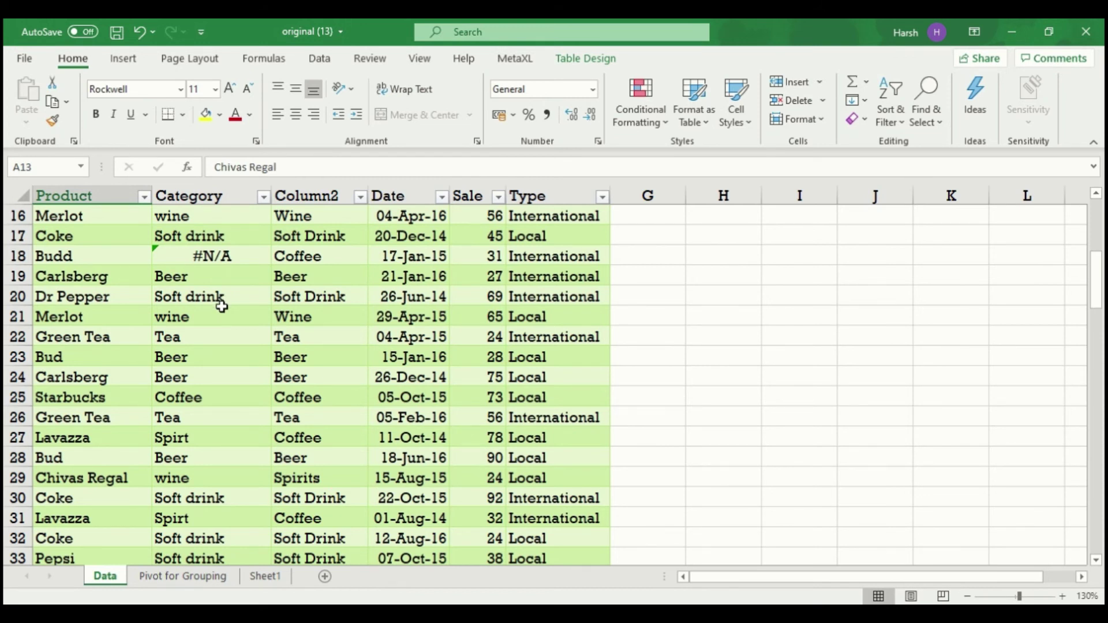
click(268, 580)
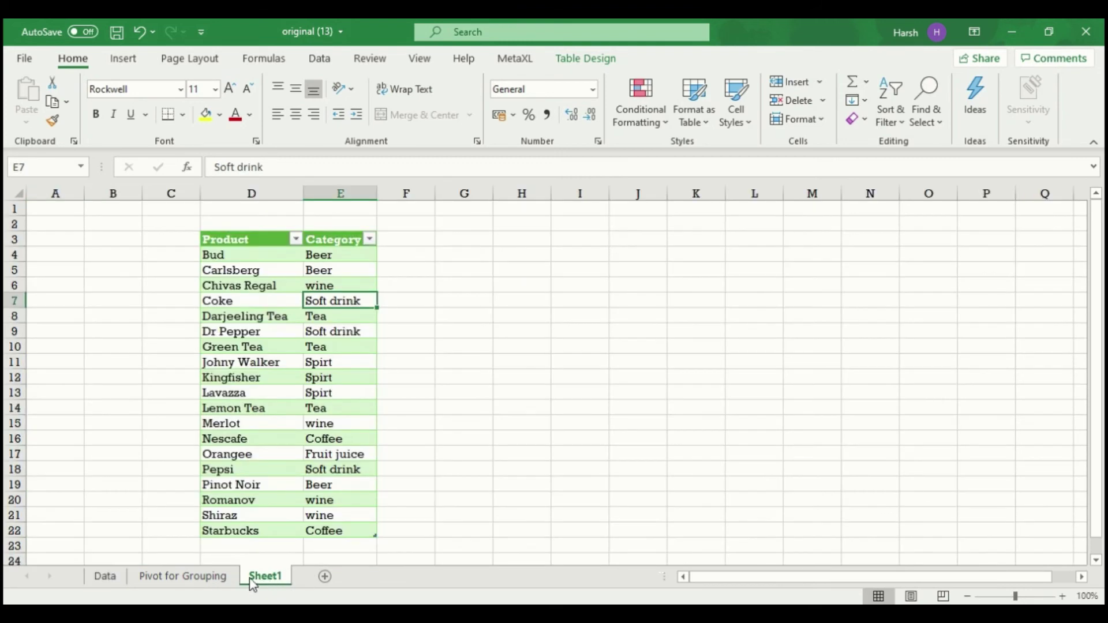
click(241, 549)
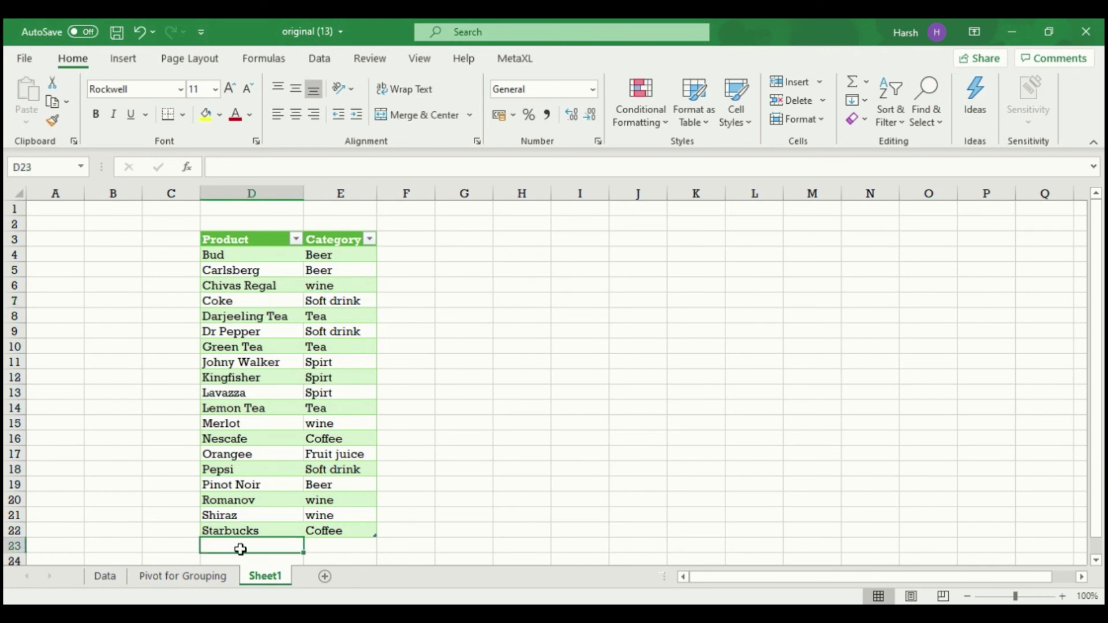
text(Budd)
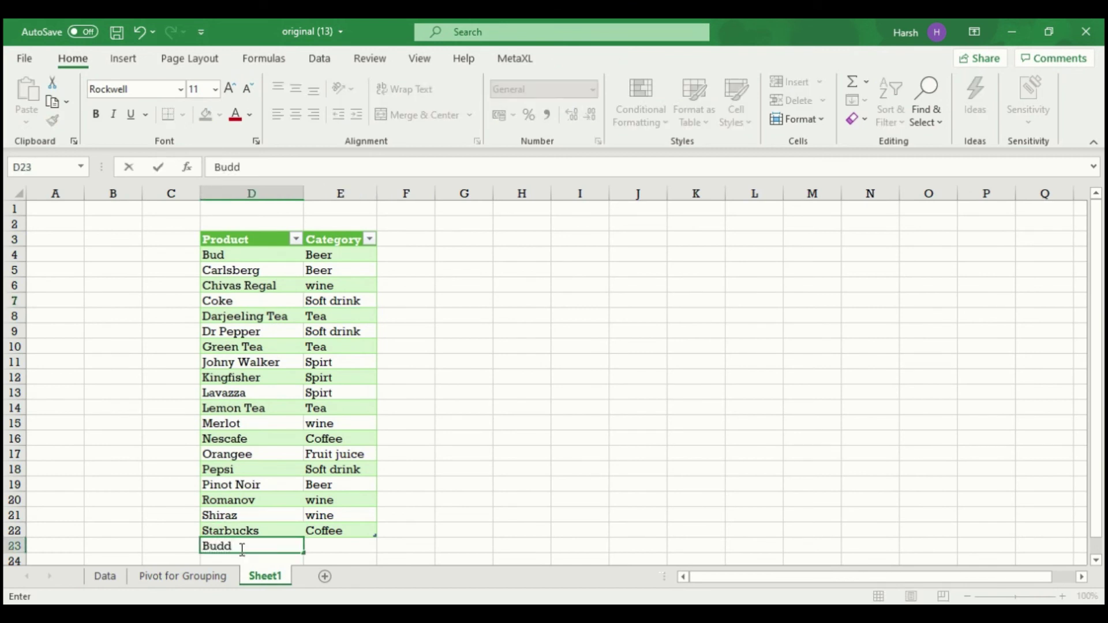
Copy the category Beer from Bud's row in E4 to Budd's category cell E23
click(332, 547)
click(345, 254)
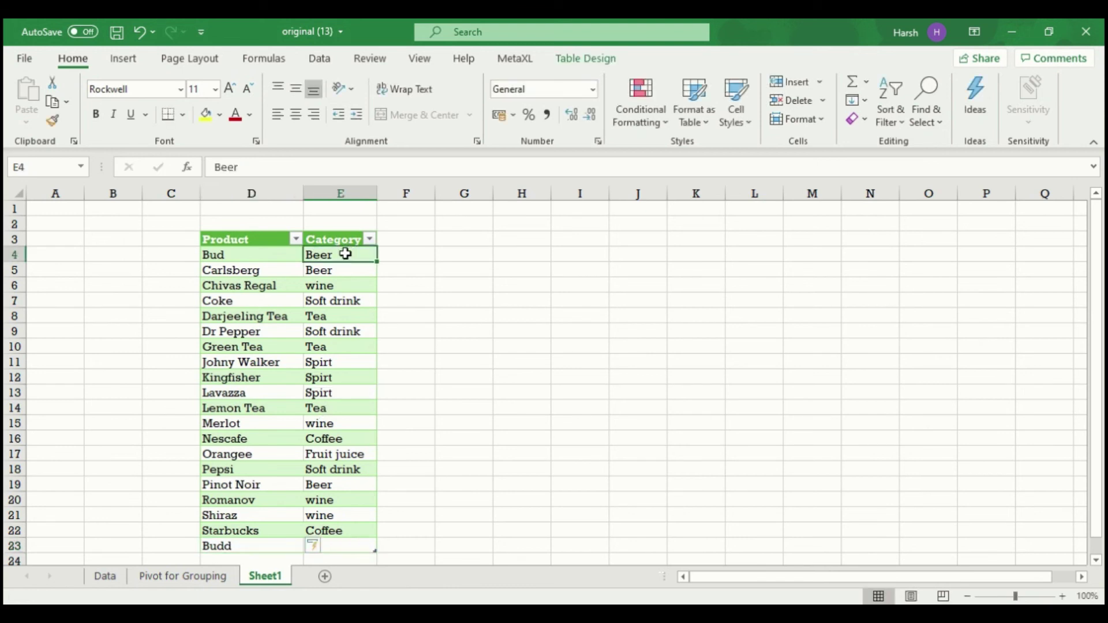
key(ctrl+c)
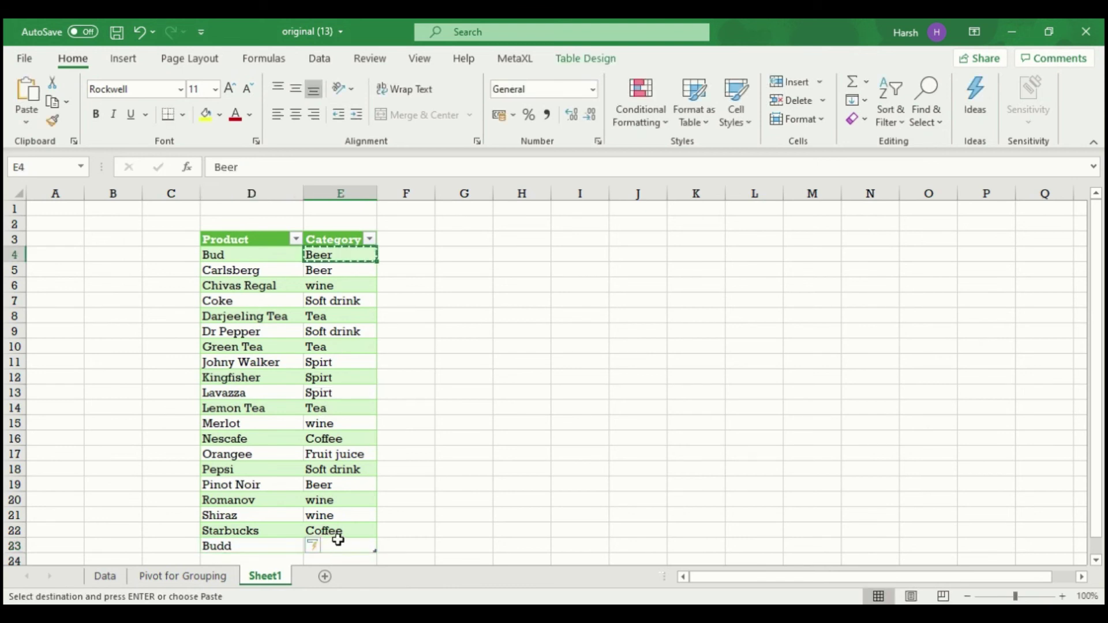
click(340, 545)
key(ctrl+v)
click(267, 527)
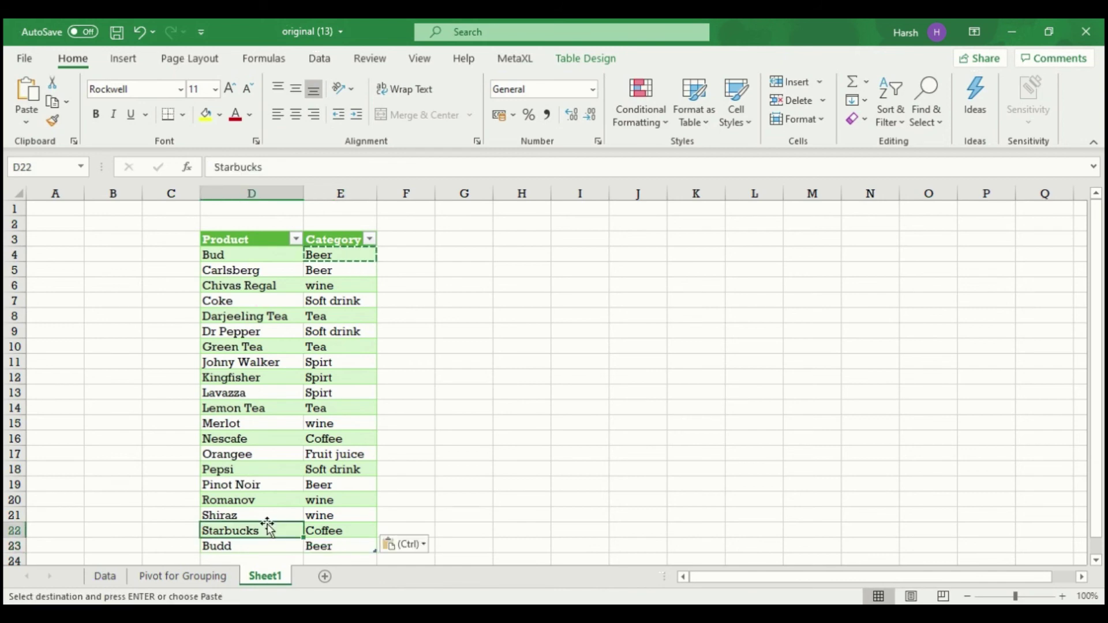
Check the Budd row's Category lookup on the Data sheet against the Sheet1 mapping table and the grouped pivot table
click(107, 577)
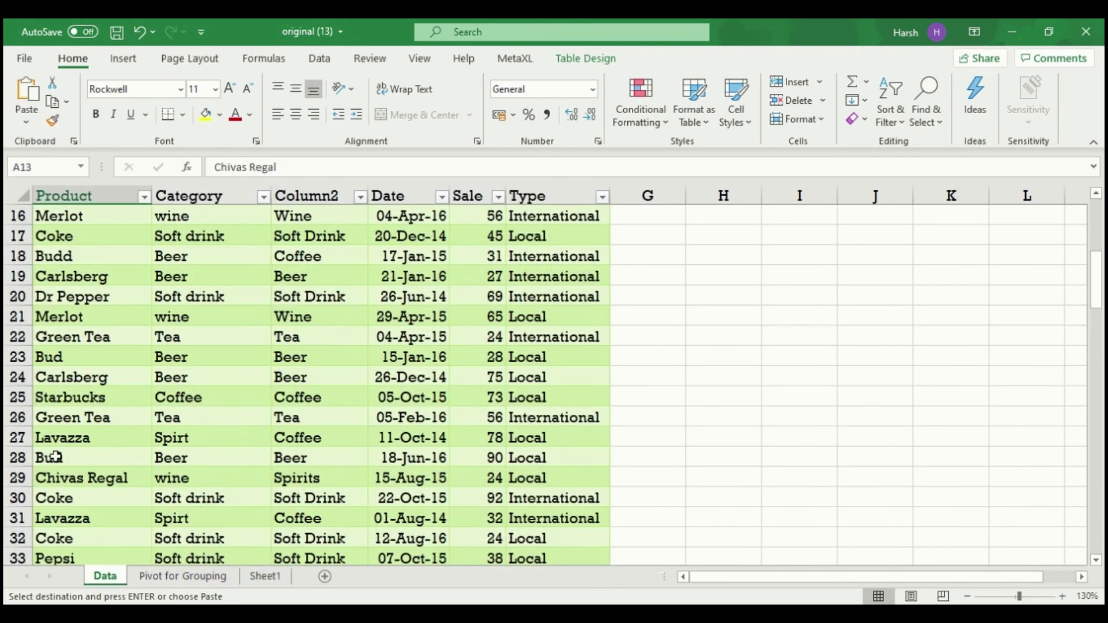
scroll(78, 487, up, 5)
click(118, 556)
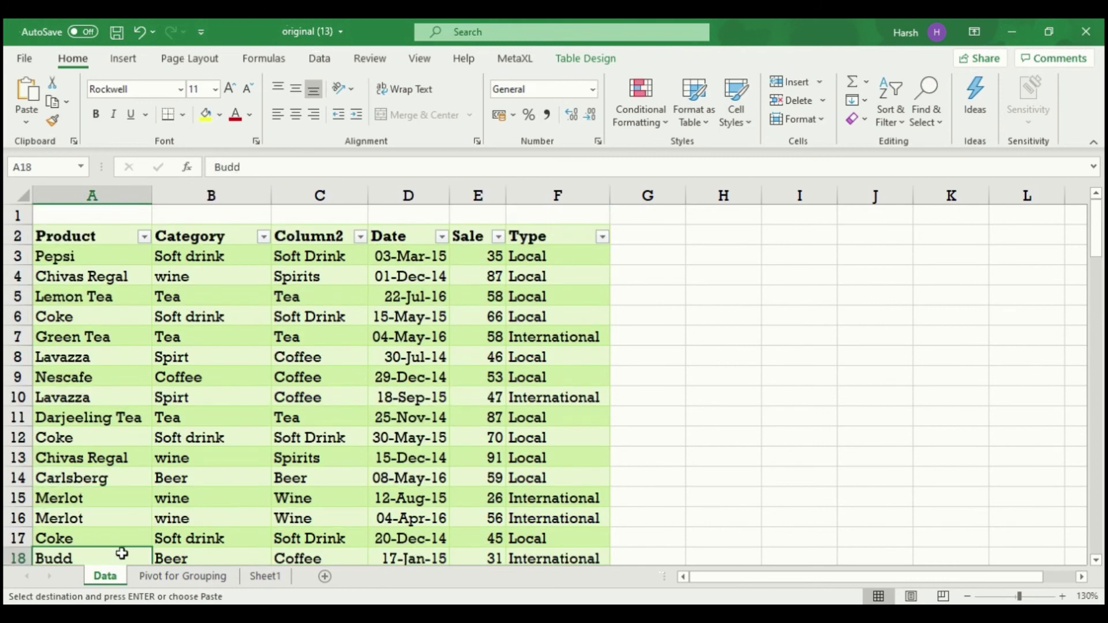
click(173, 559)
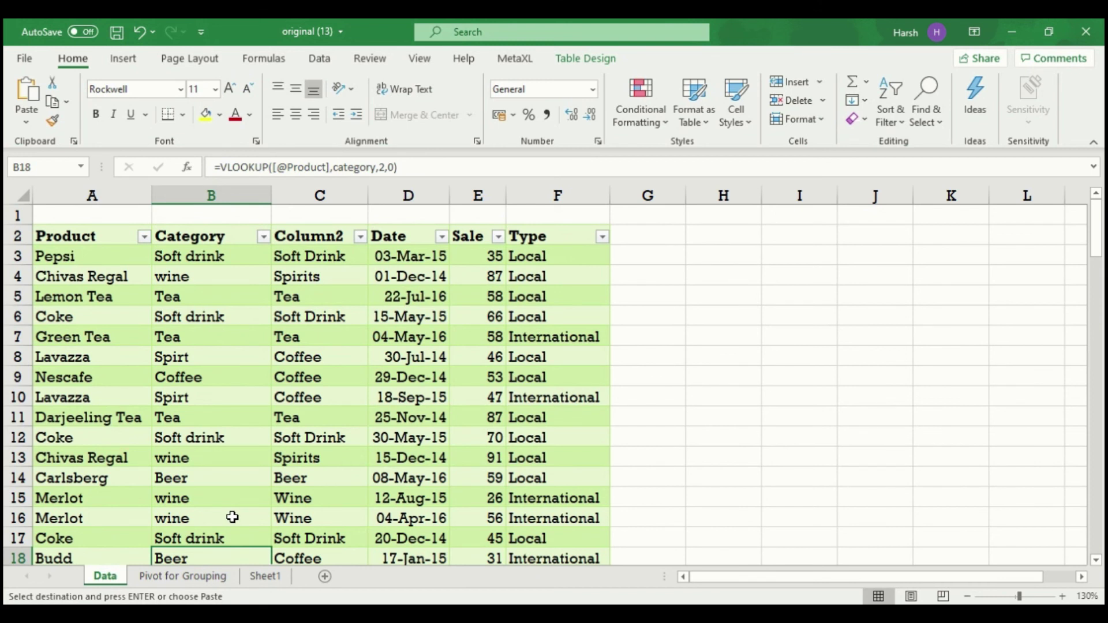
click(280, 579)
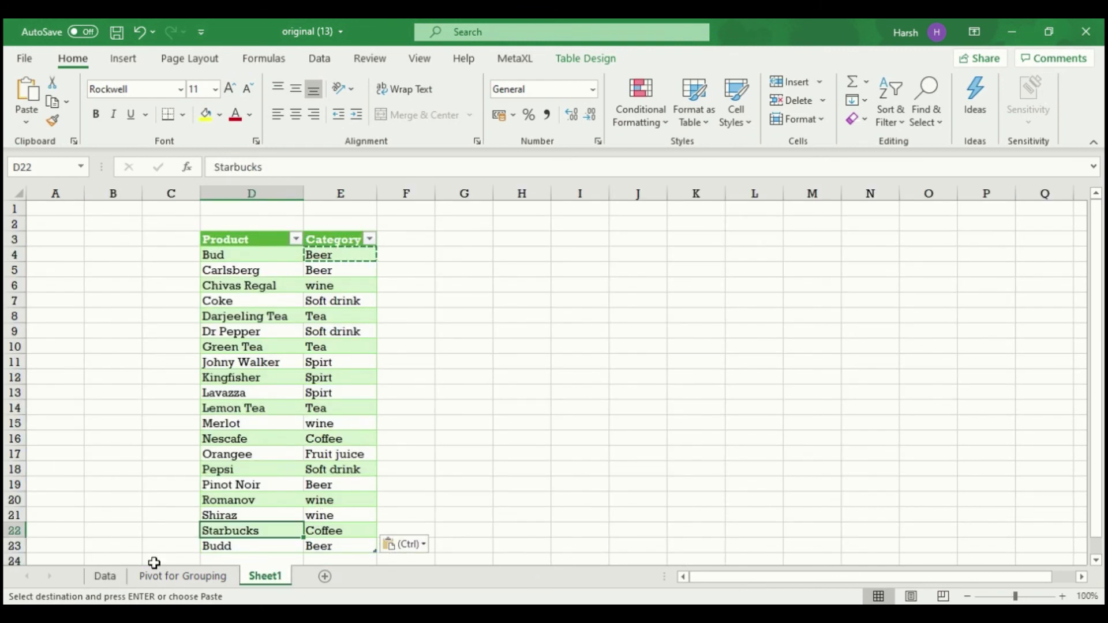
click(124, 581)
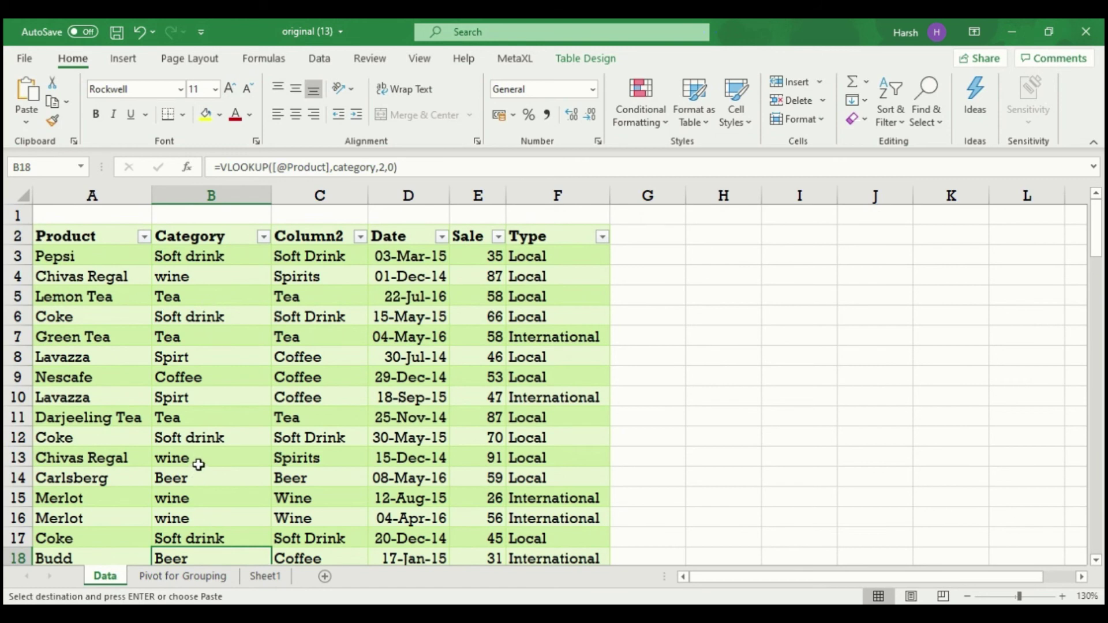
key(ctrl+Page_Down)
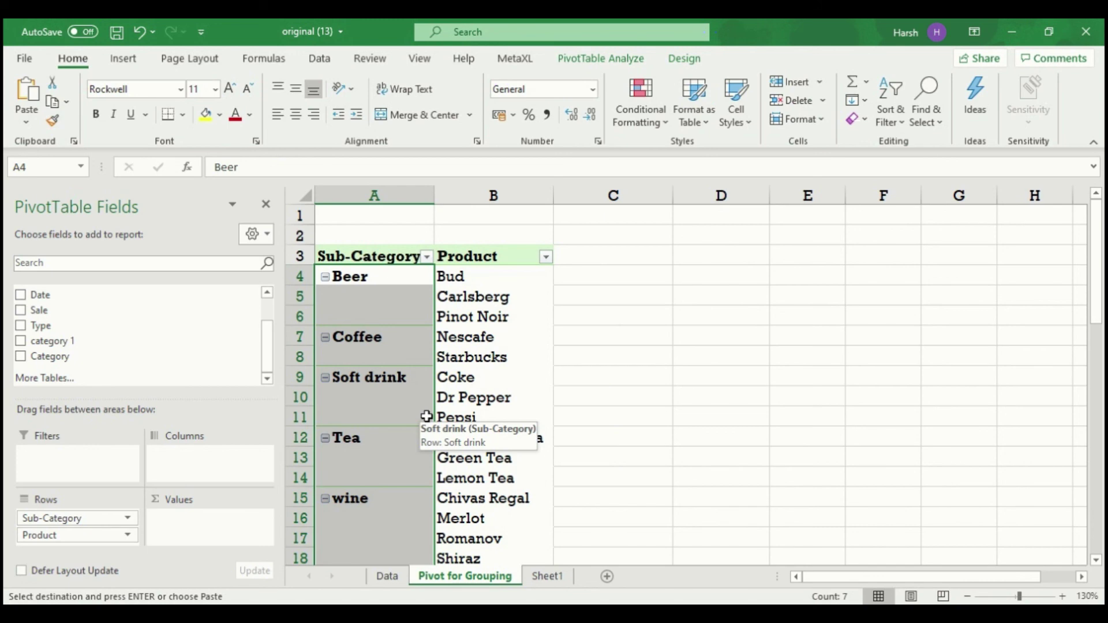
click(386, 577)
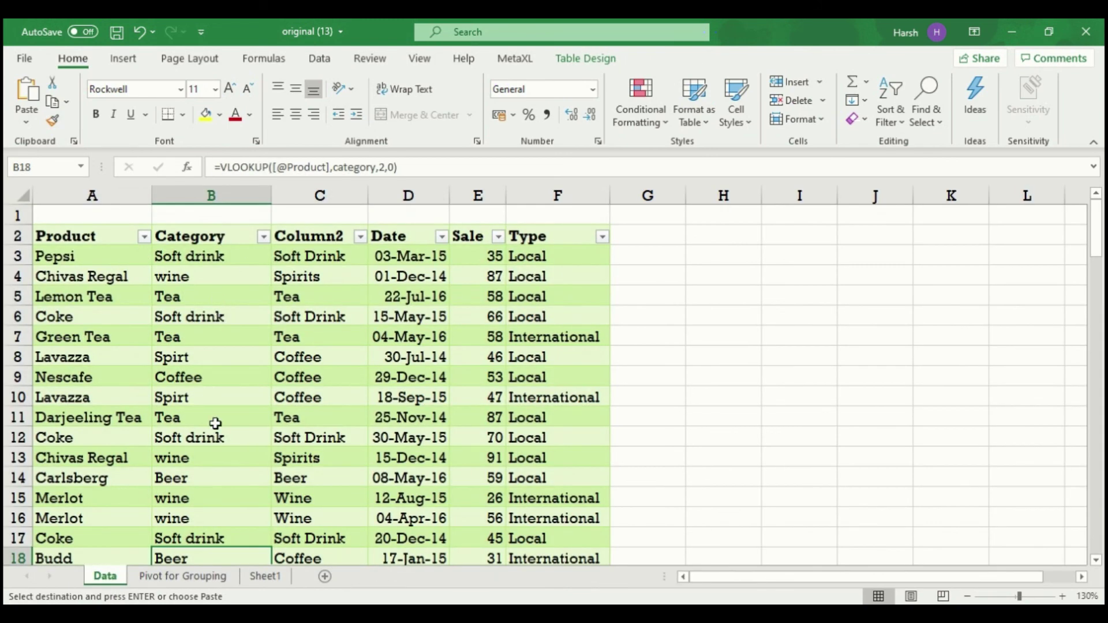